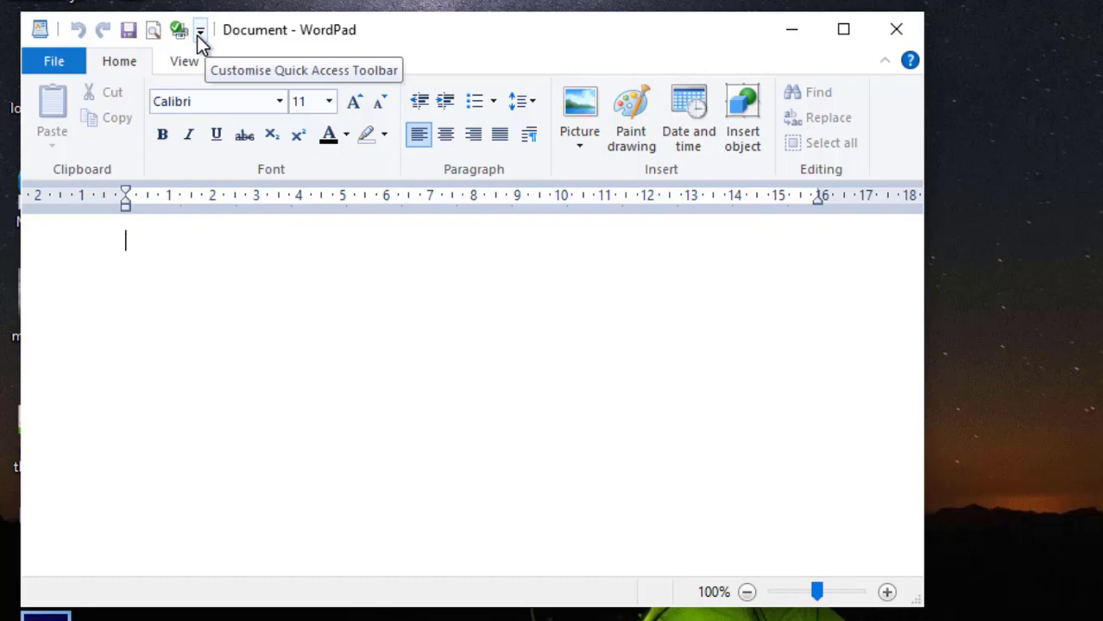
Step: Add the New and Open commands to the Quick Access Toolbar
{"action": "left_click", "coordinate": [200, 33]}
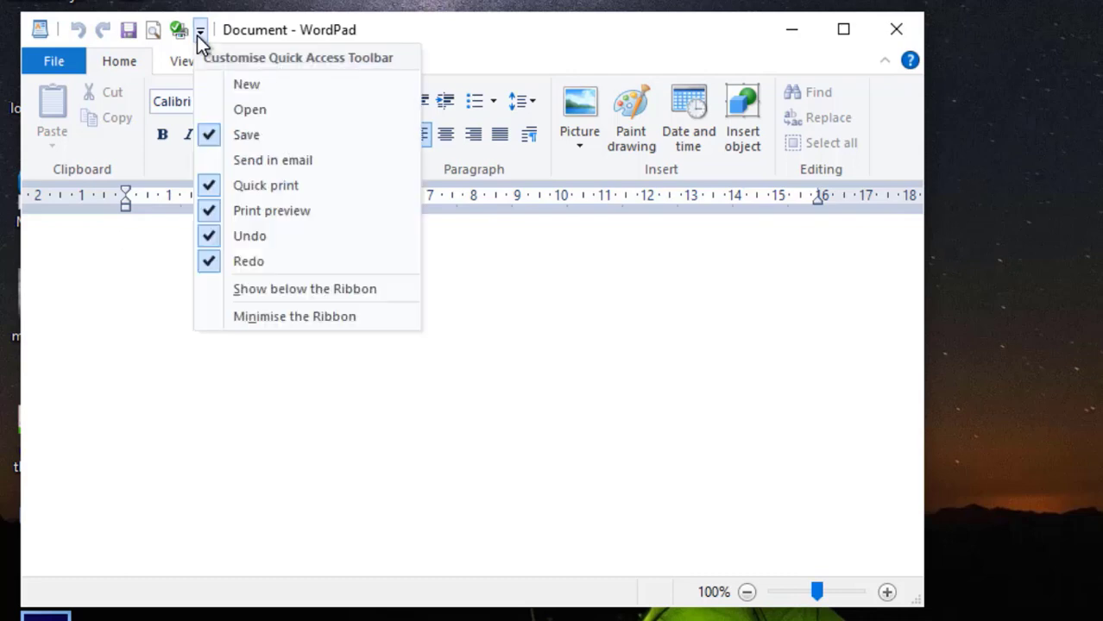
{"action": "left_click", "coordinate": [230, 85]}
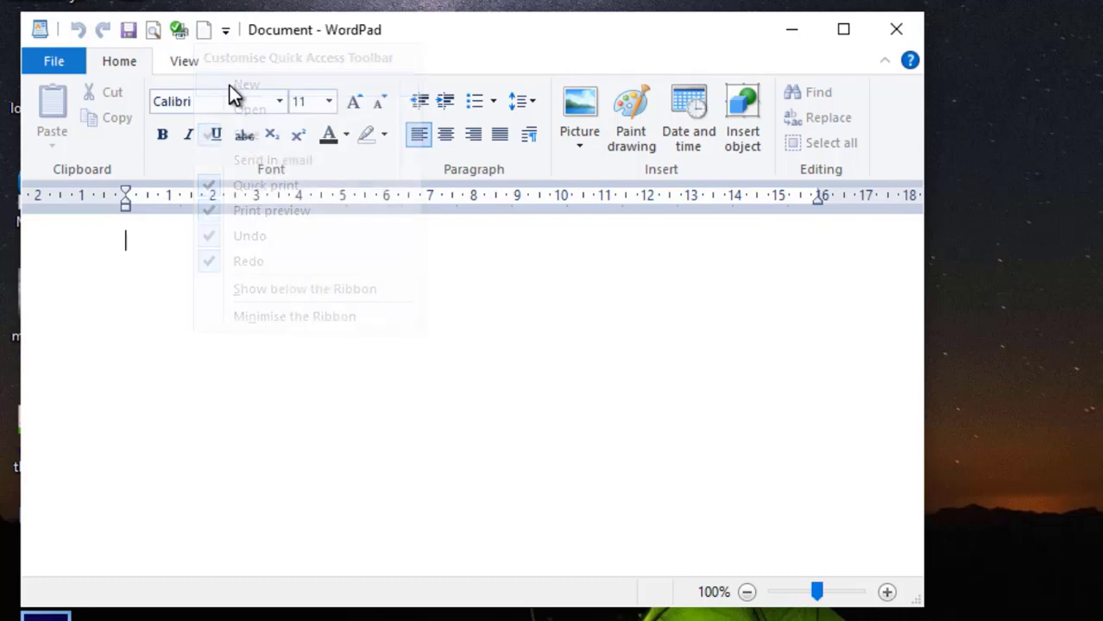
{"action": "left_click", "coordinate": [227, 34]}
{"action": "left_click", "coordinate": [265, 108]}
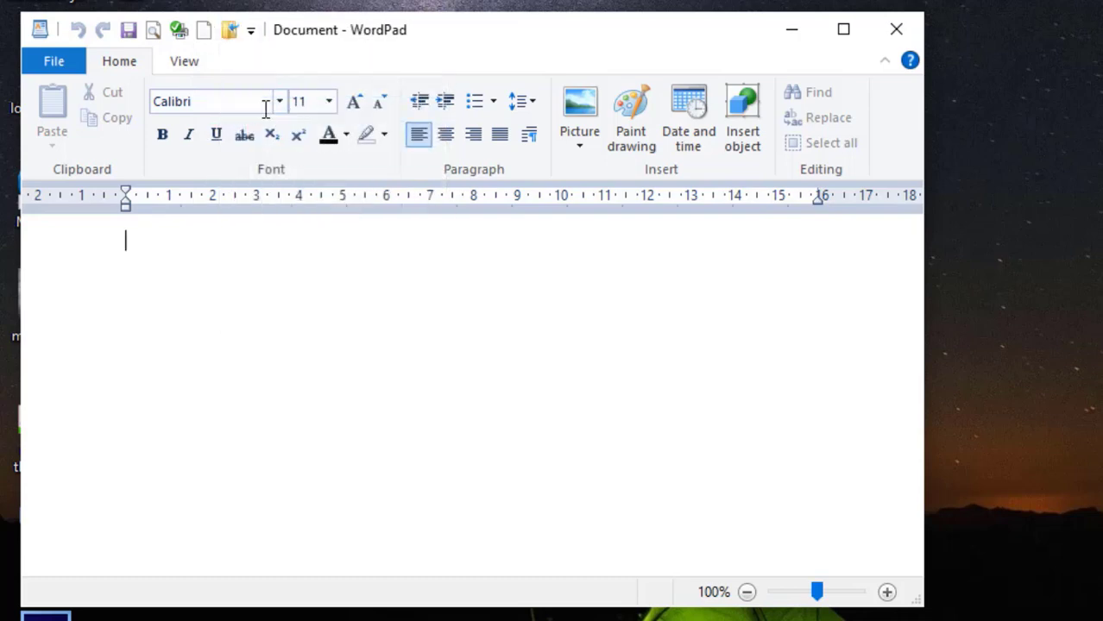
Step: Remove the New and Open commands from the Quick Access Toolbar
{"action": "left_click", "coordinate": [251, 31]}
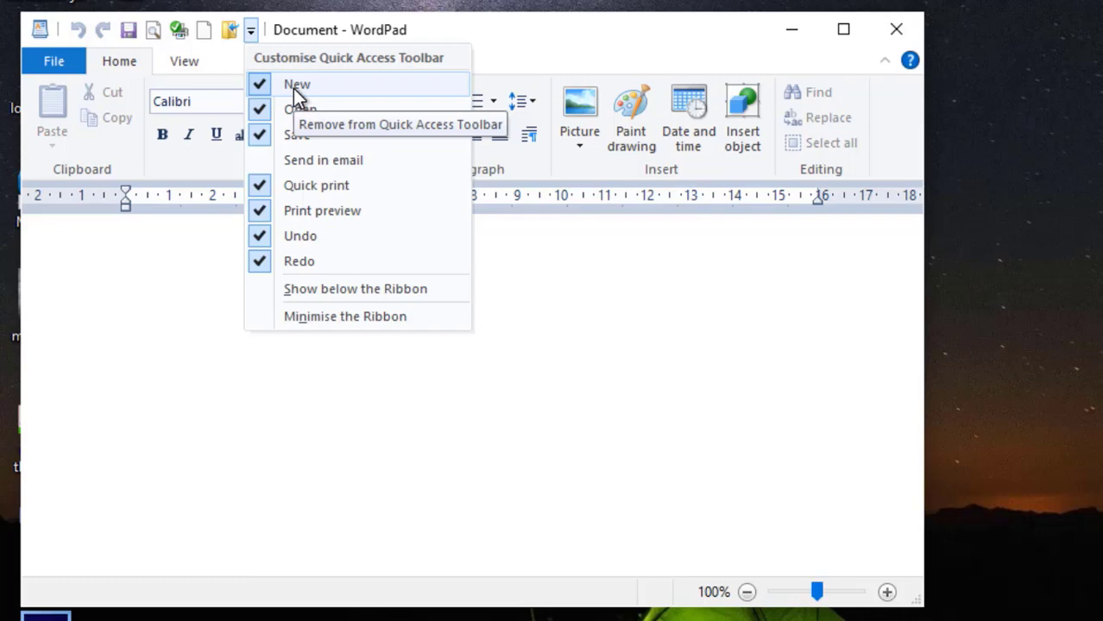
{"action": "left_click", "coordinate": [293, 86]}
{"action": "left_click", "coordinate": [226, 33]}
{"action": "left_click", "coordinate": [259, 109]}
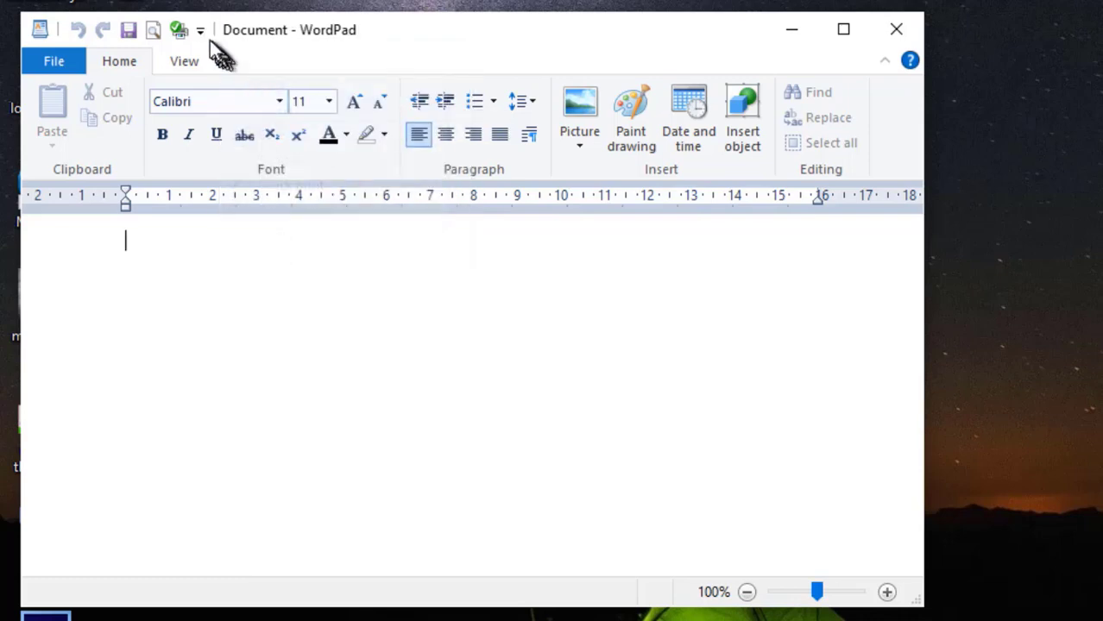
{"action": "left_click", "coordinate": [200, 31]}
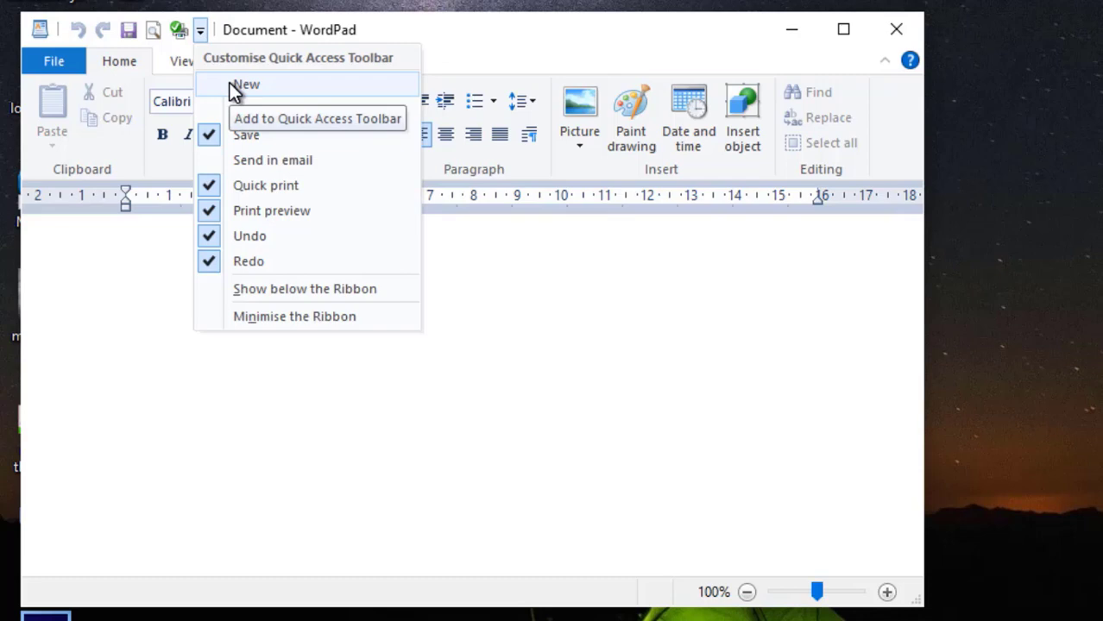
{"action": "left_click", "coordinate": [200, 33]}
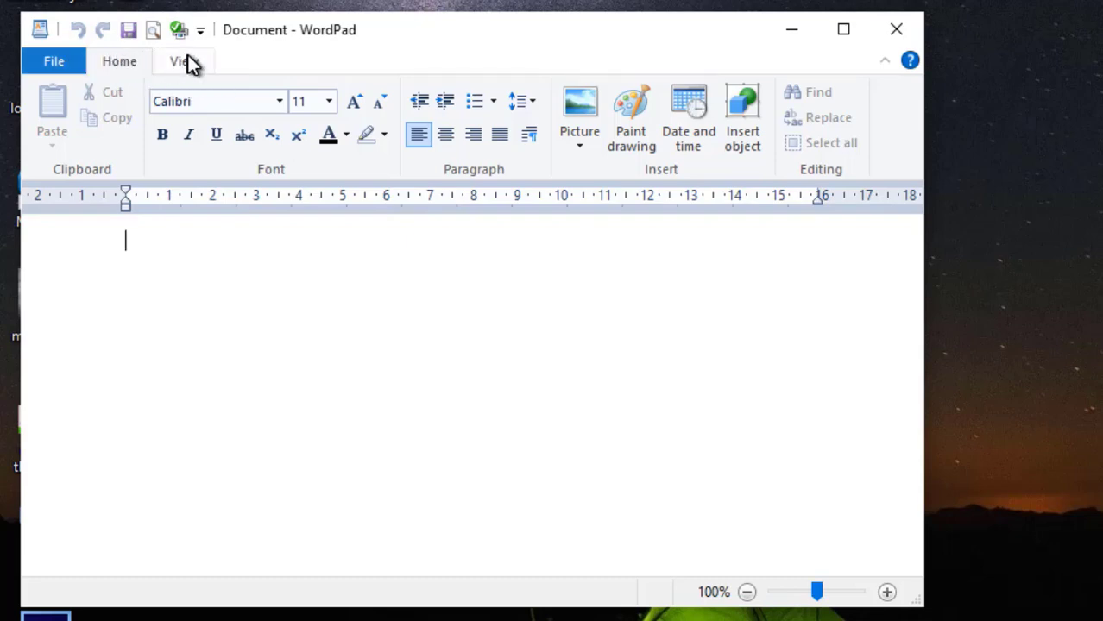
{"action": "left_click", "coordinate": [184, 62]}
{"action": "left_click", "coordinate": [126, 62]}
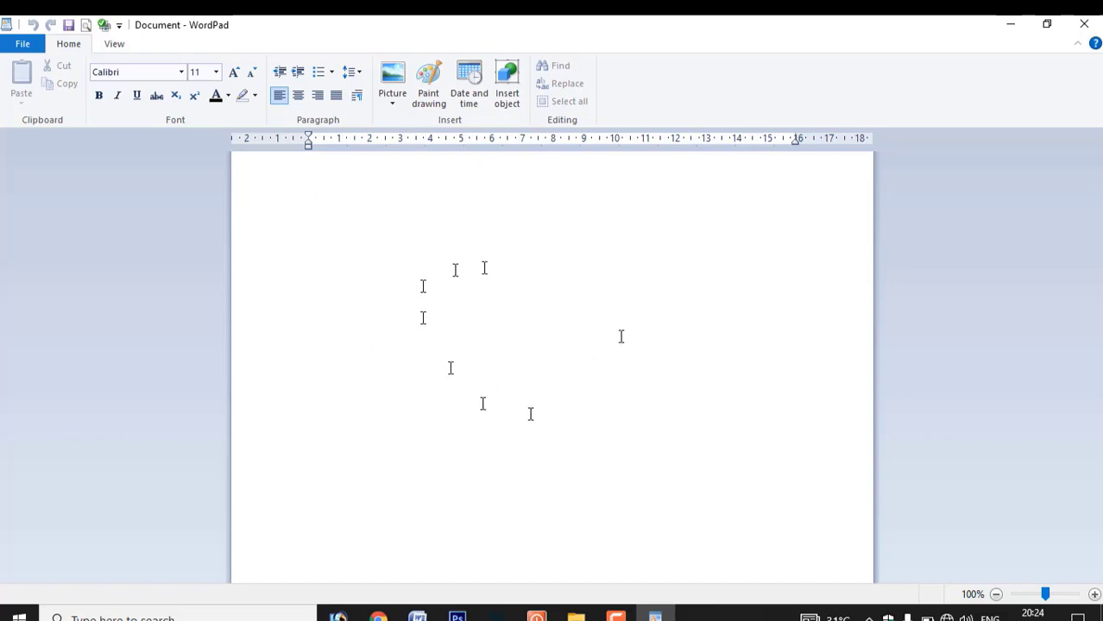
Step: Restore the window to its smaller size and zoom the page out to 84%
{"action": "left_click", "coordinate": [1047, 24]}
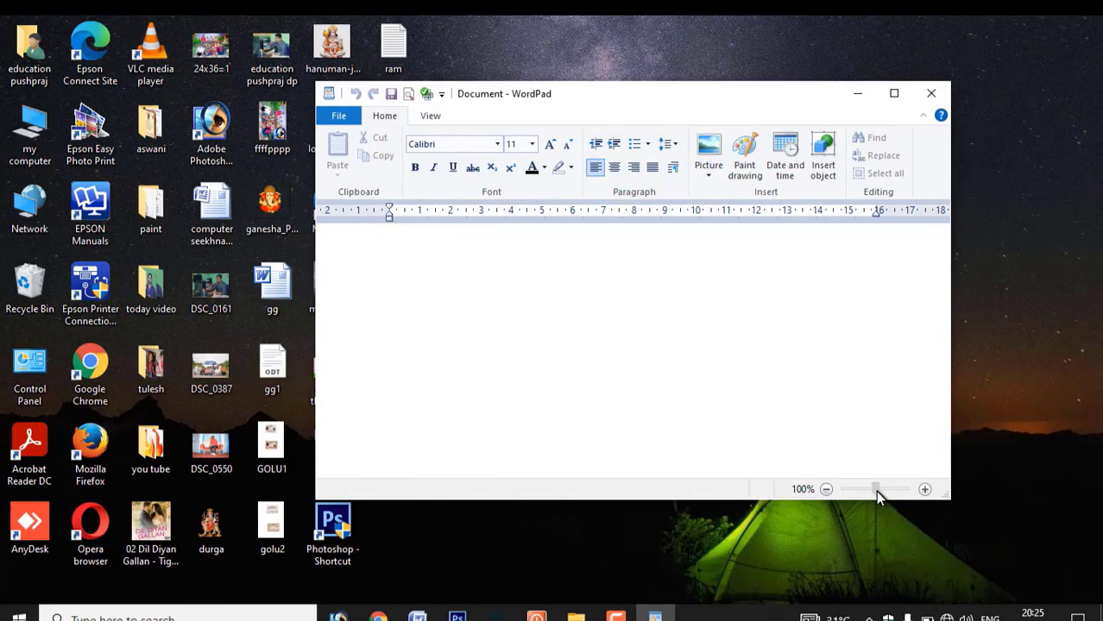
{"action": "mouse_move", "coordinate": [876, 490]}
{"action": "left_mouse_down"}
{"action": "mouse_move", "coordinate": [896, 496]}
{"action": "mouse_move", "coordinate": [857, 490]}
{"action": "mouse_move", "coordinate": [869, 489]}
{"action": "left_mouse_up"}
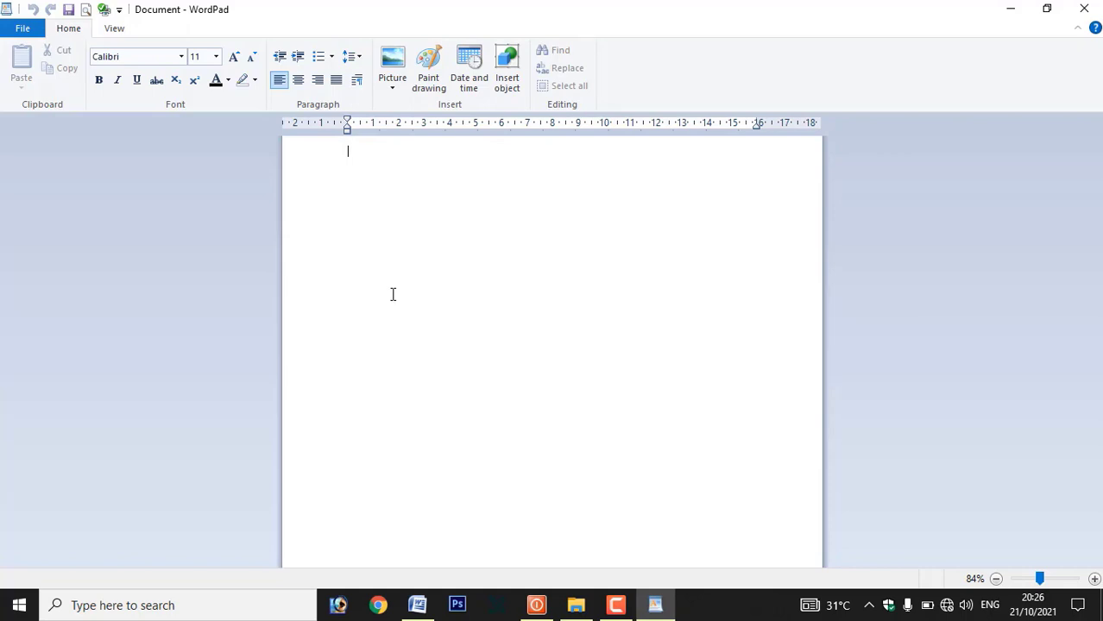
Step: Create a new blank document, and open the existing file "Jai mata di" from the Documents folder
{"action": "left_click", "coordinate": [21, 30]}
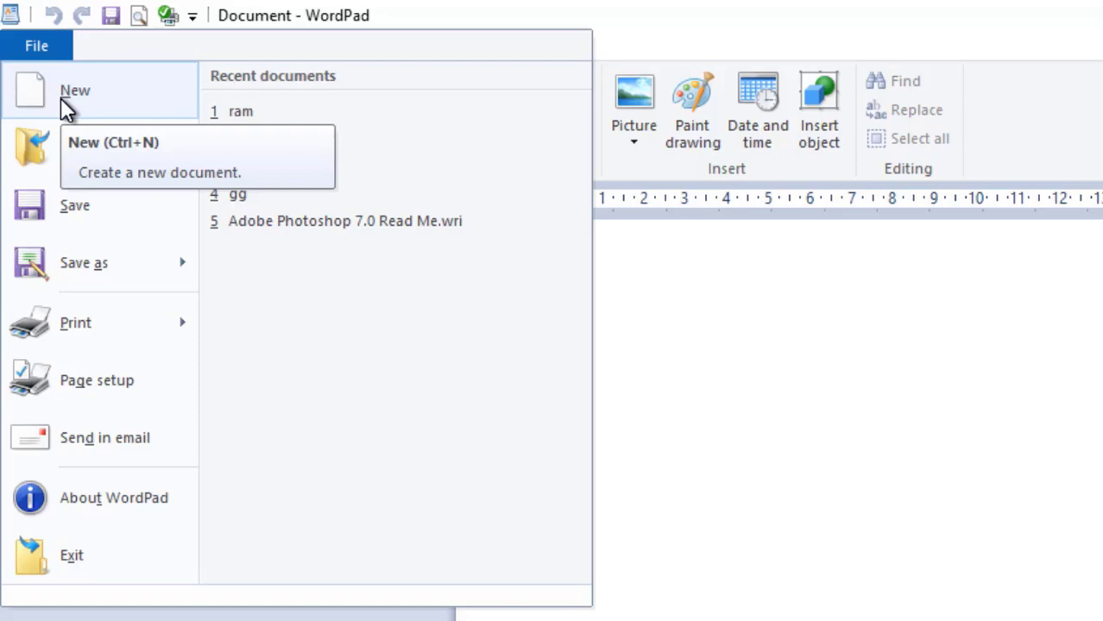
{"action": "left_click", "coordinate": [61, 97]}
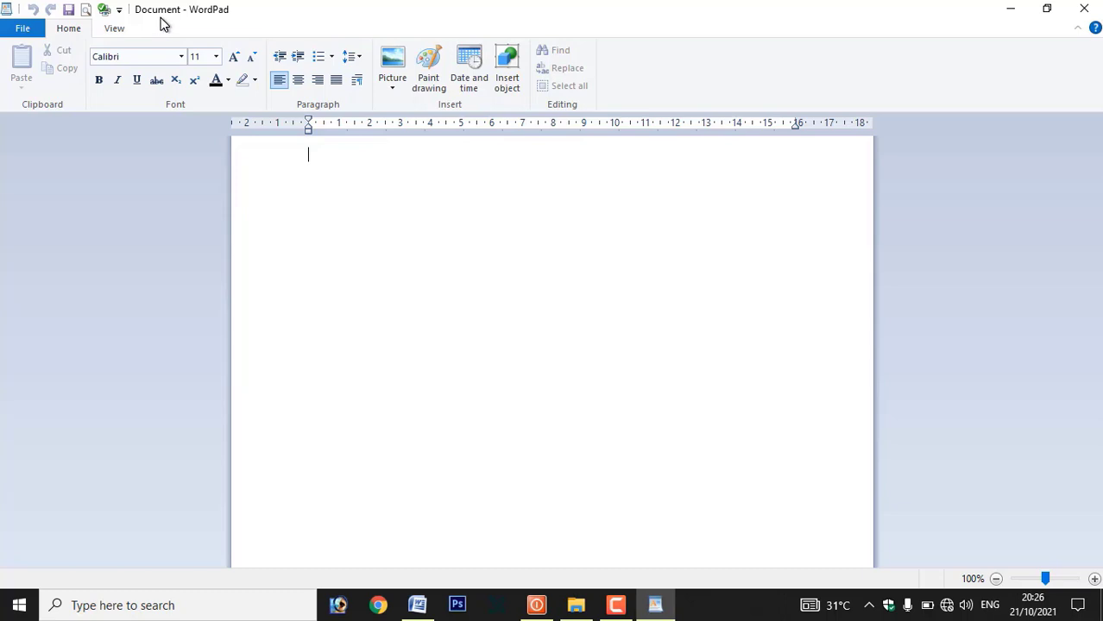
{"action": "left_click", "coordinate": [34, 34]}
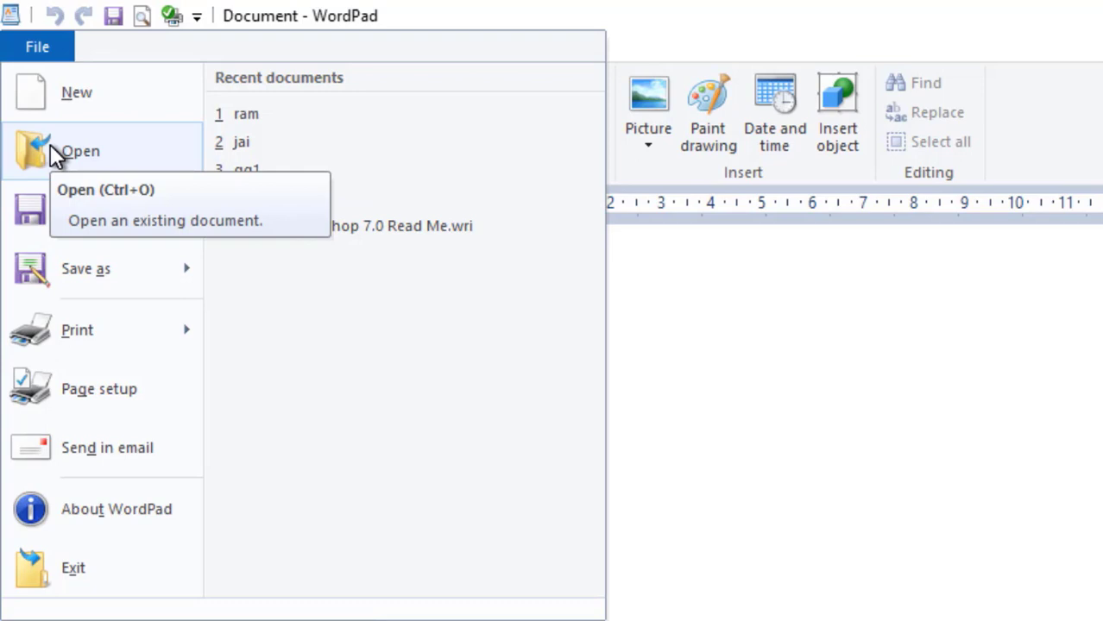
{"action": "left_click", "coordinate": [55, 154]}
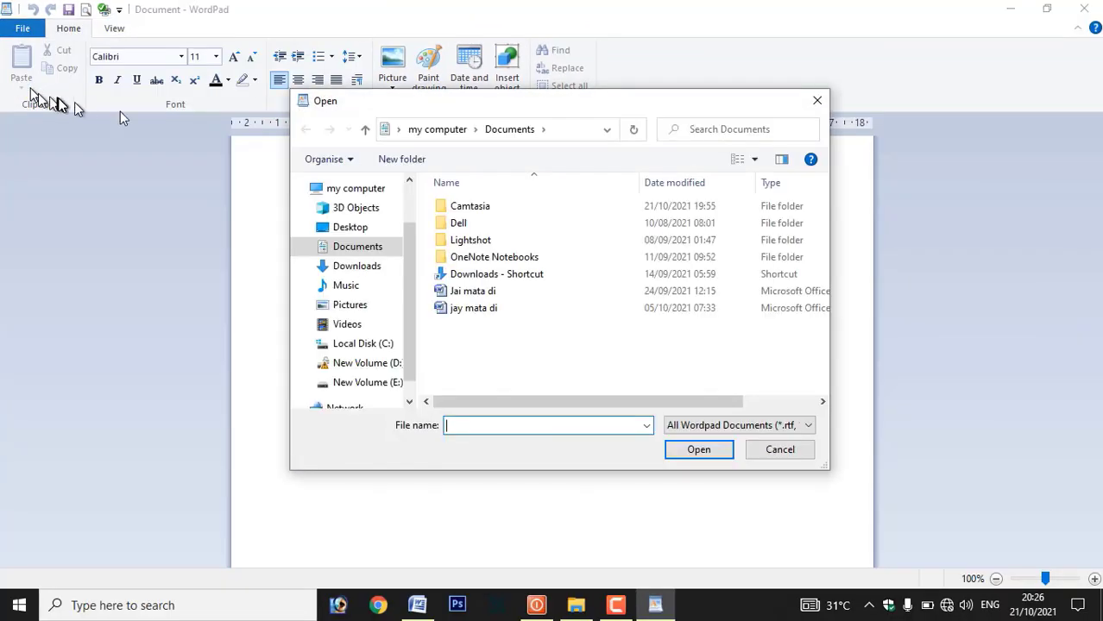
{"action": "left_click", "coordinate": [447, 292]}
{"action": "left_click", "coordinate": [696, 454]}
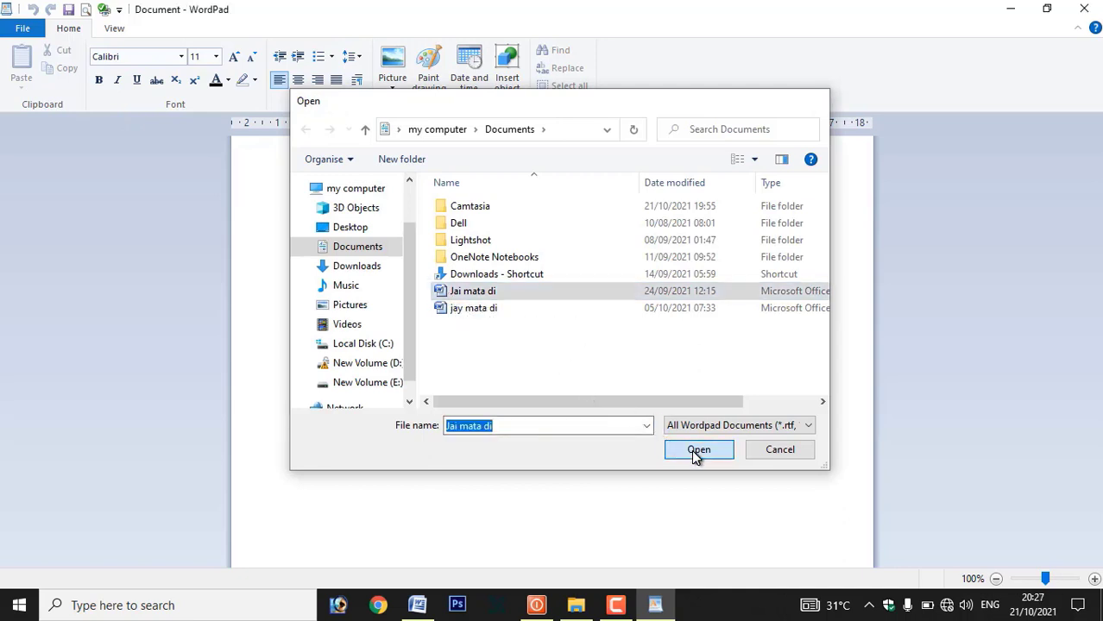
Step: Add the line "ram jsdklfjsklhfshfk" below the existing text of the document
{"action": "left_click", "coordinate": [24, 30]}
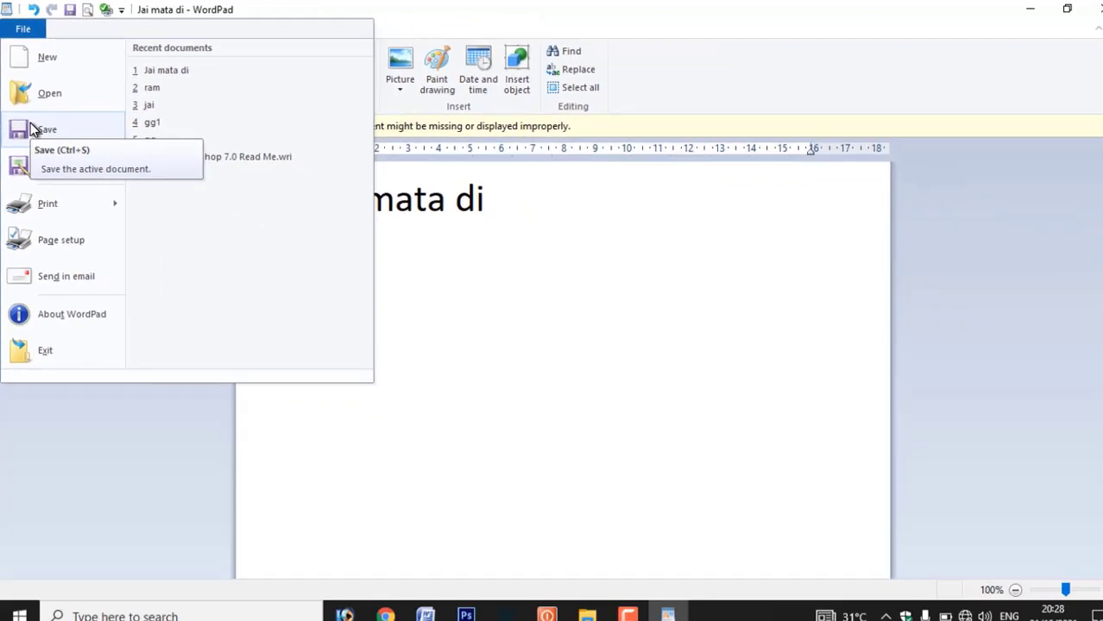
{"action": "left_click", "coordinate": [483, 251]}
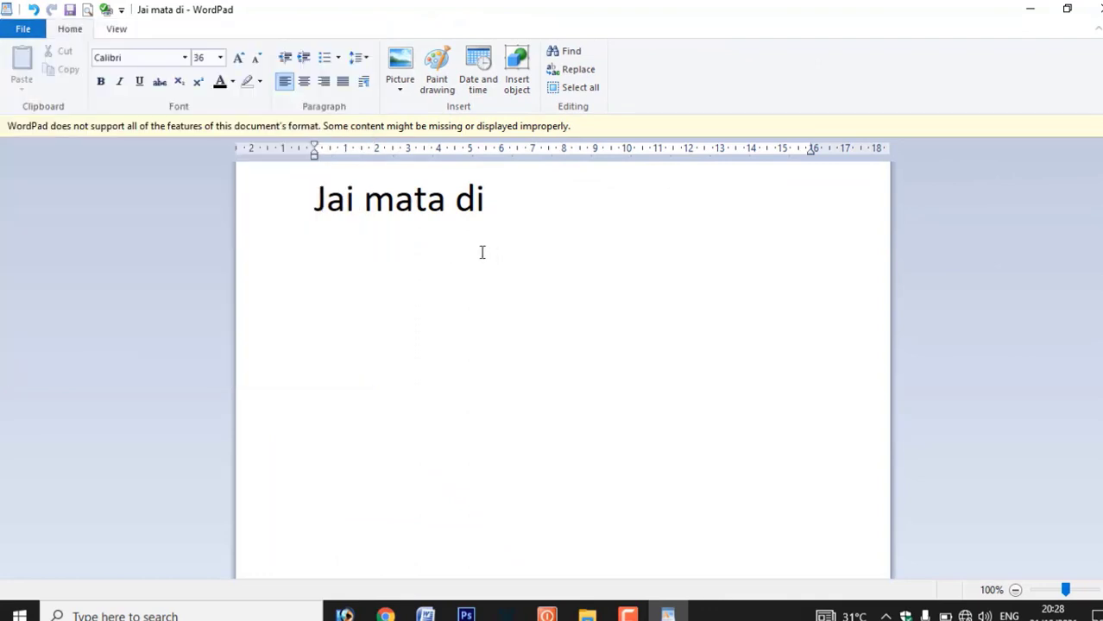
{"action": "type", "text": "ram jsdklfjsklhfshfk"}
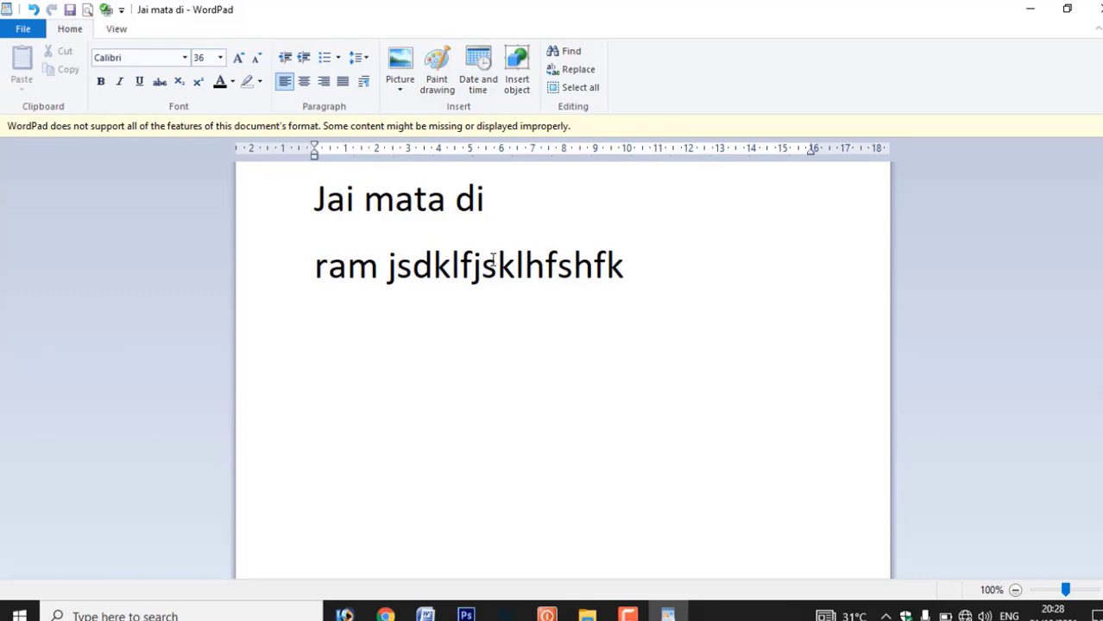
Step: Save the edited document over the original file instead of saving a copy
{"action": "key", "text": "ctrl+s"}
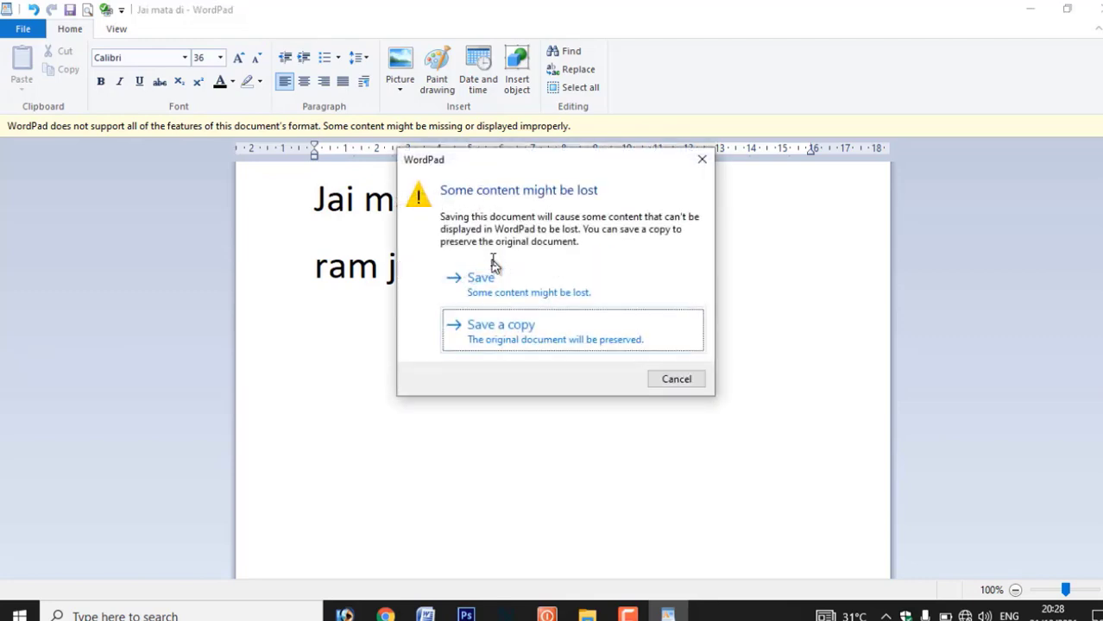
{"action": "left_click", "coordinate": [702, 159]}
{"action": "left_click", "coordinate": [22, 30]}
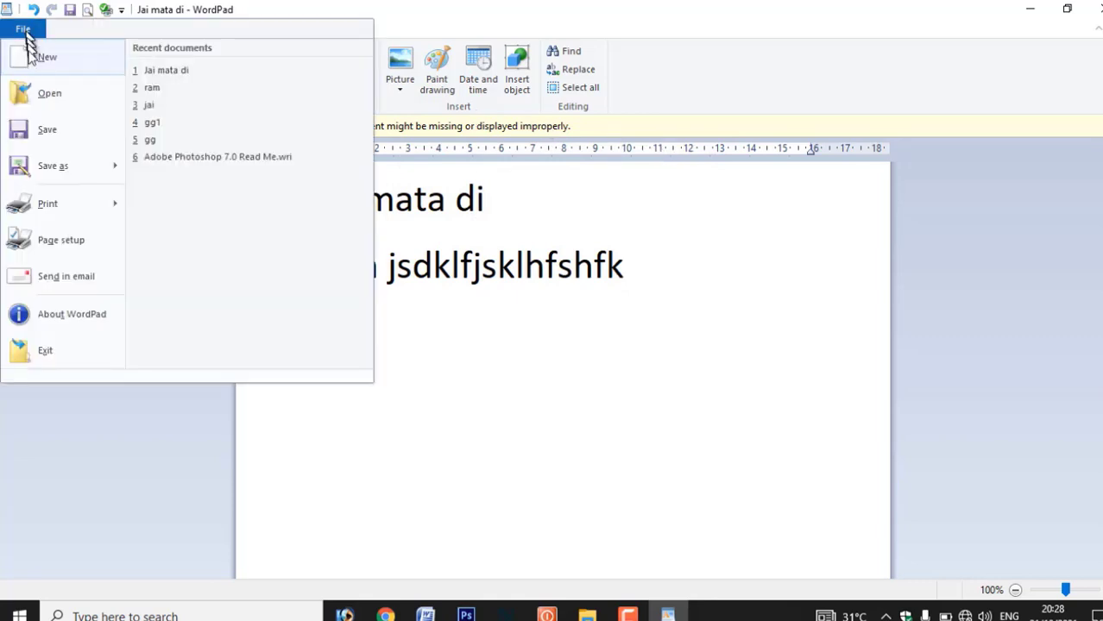
{"action": "left_click", "coordinate": [36, 134]}
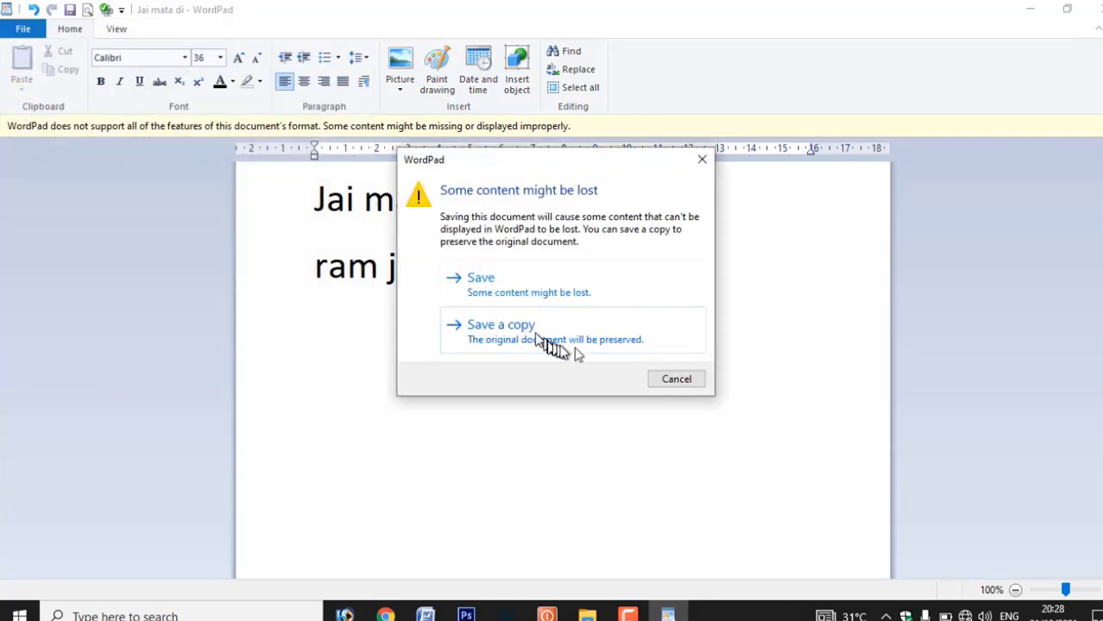
{"action": "left_click", "coordinate": [528, 287]}
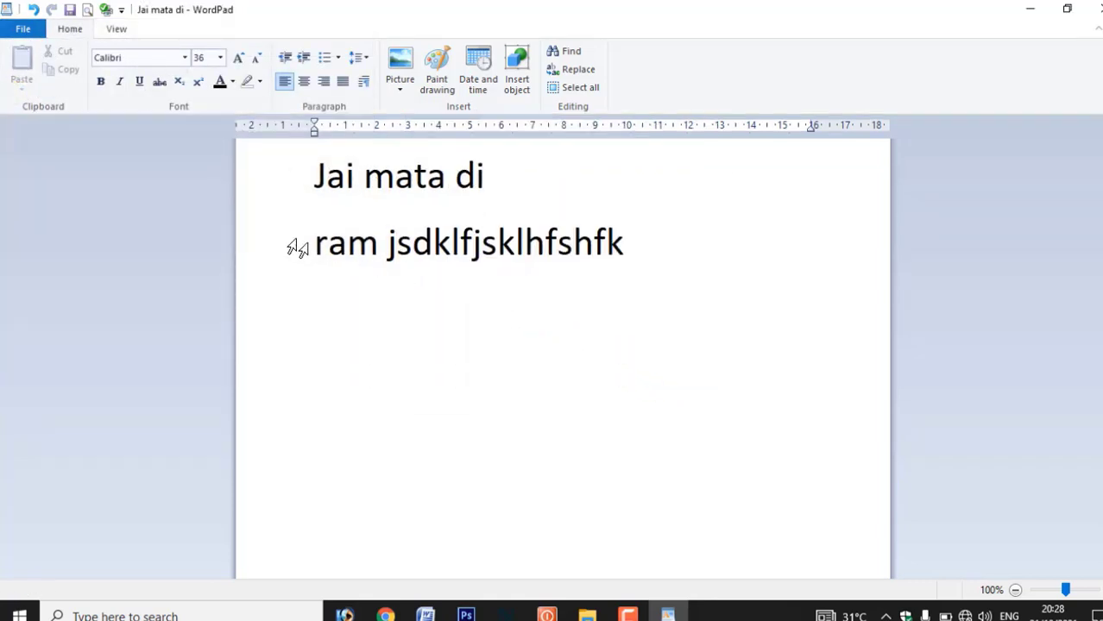
Step: Open the print settings for the document and set the number of copies to 10
{"action": "left_click", "coordinate": [23, 28]}
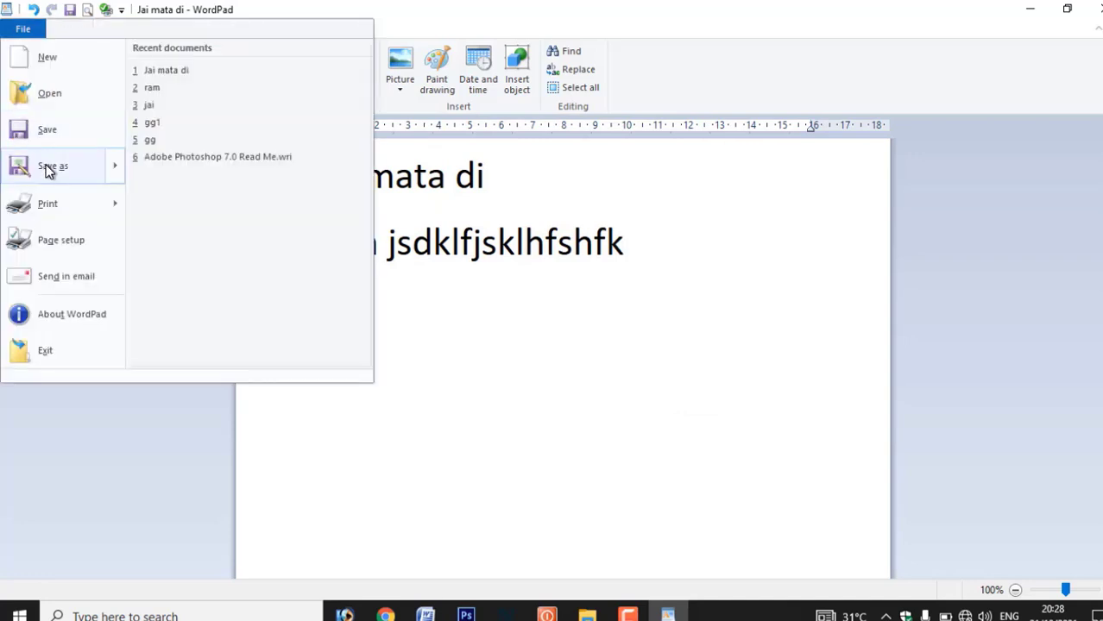
{"action": "mouse_move", "coordinate": [49, 169]}
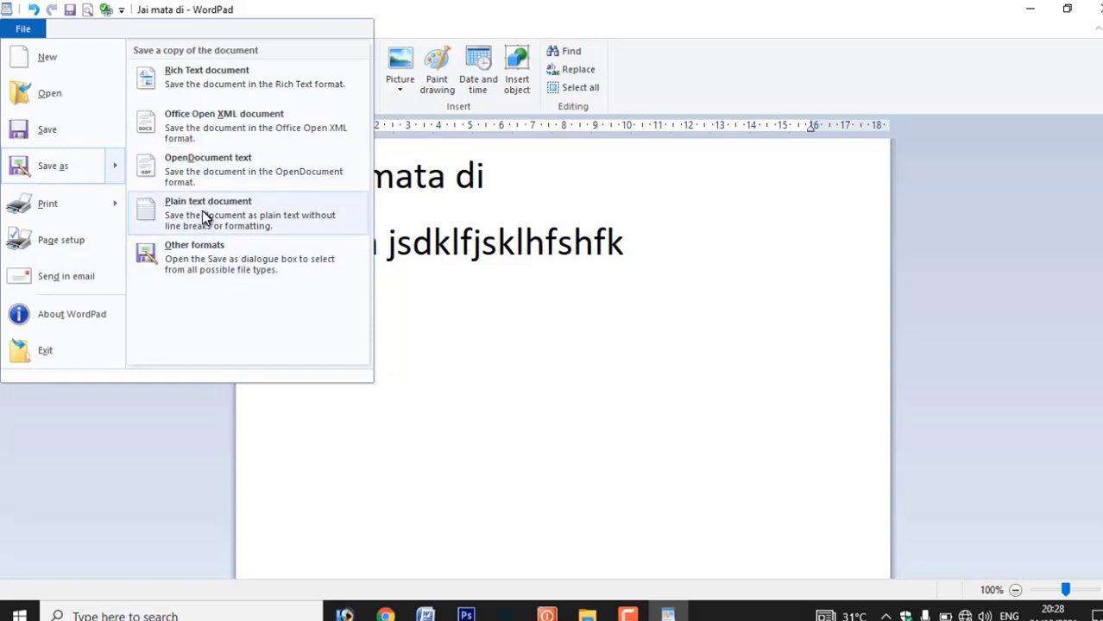
{"action": "mouse_move", "coordinate": [48, 205]}
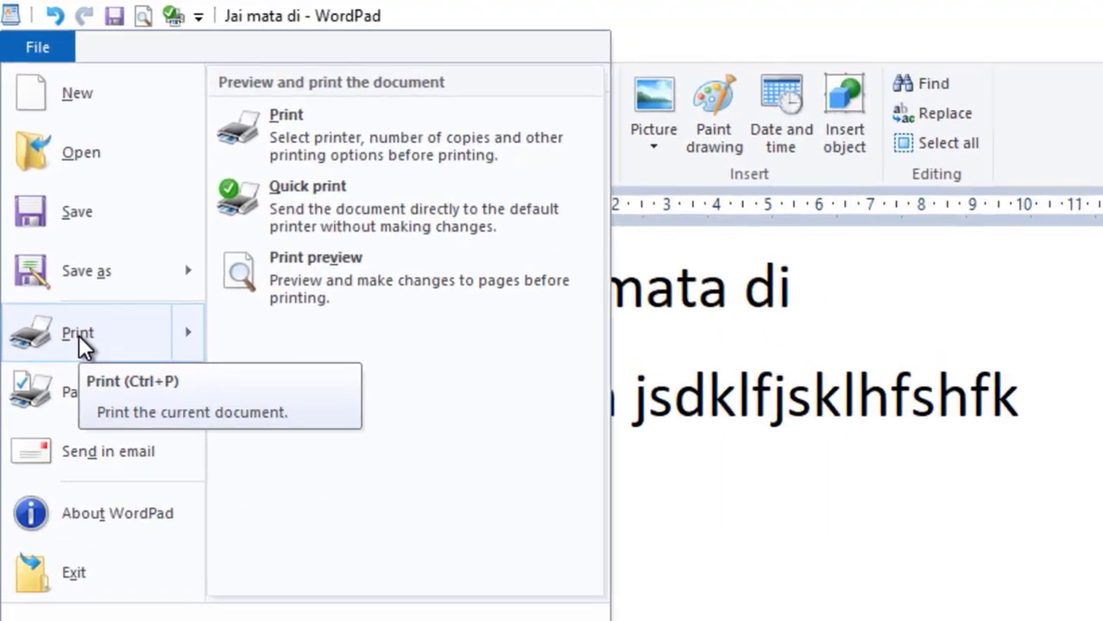
{"action": "left_click", "coordinate": [306, 150]}
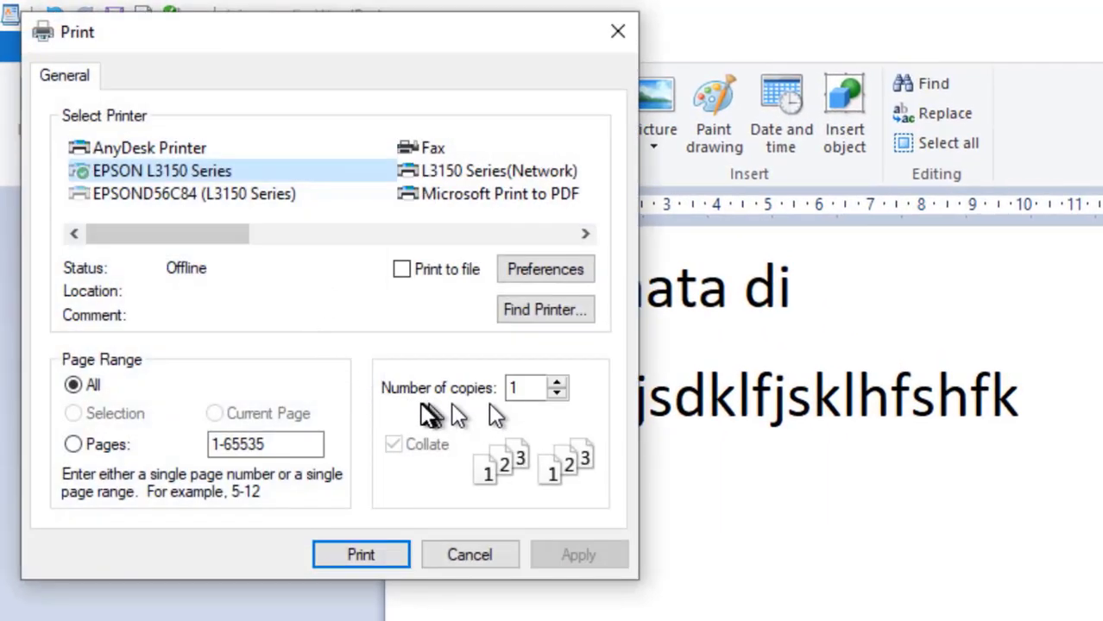
{"action": "left_click_drag", "start_coordinate": [530, 387], "coordinate": [457, 382]}
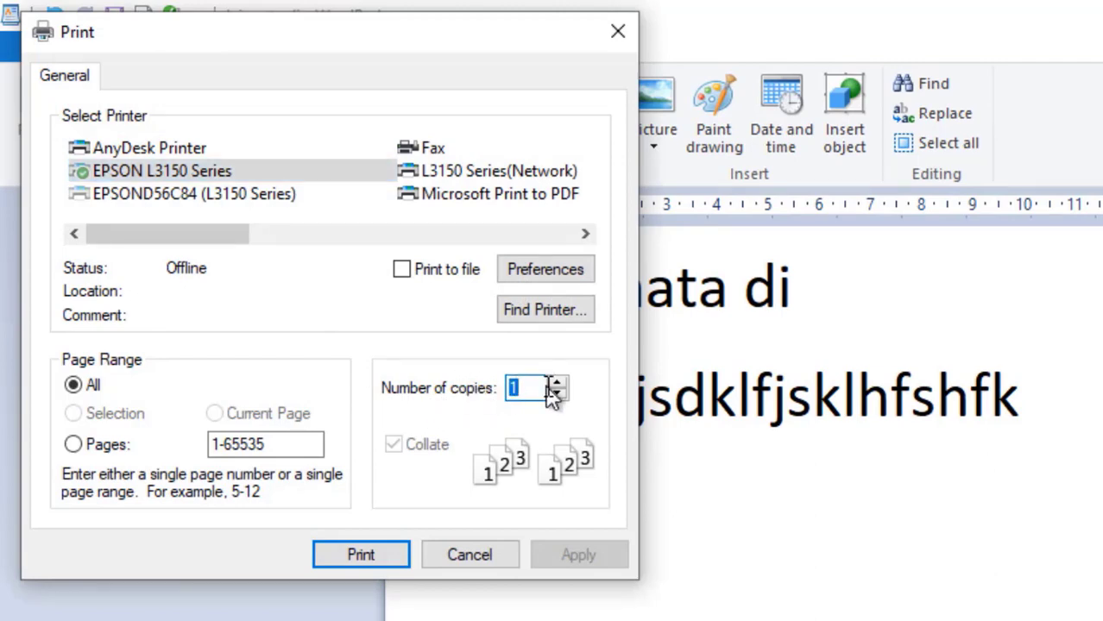
{"action": "type", "text": "10"}
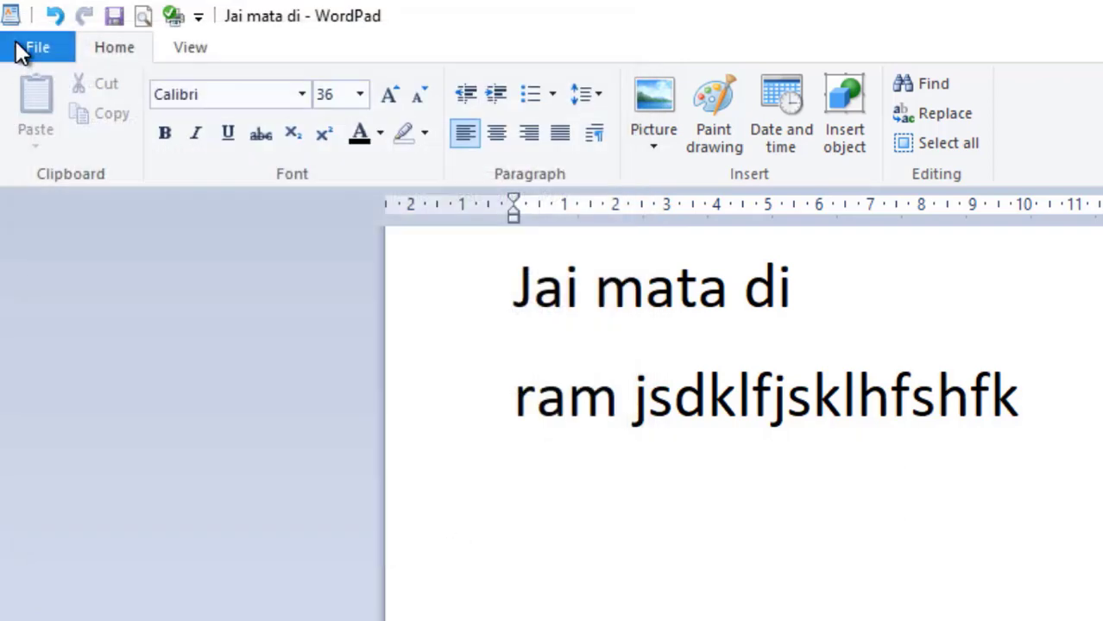
Step: Examine the document's page layout in the print preview and close the preview
{"action": "left_click", "coordinate": [22, 52]}
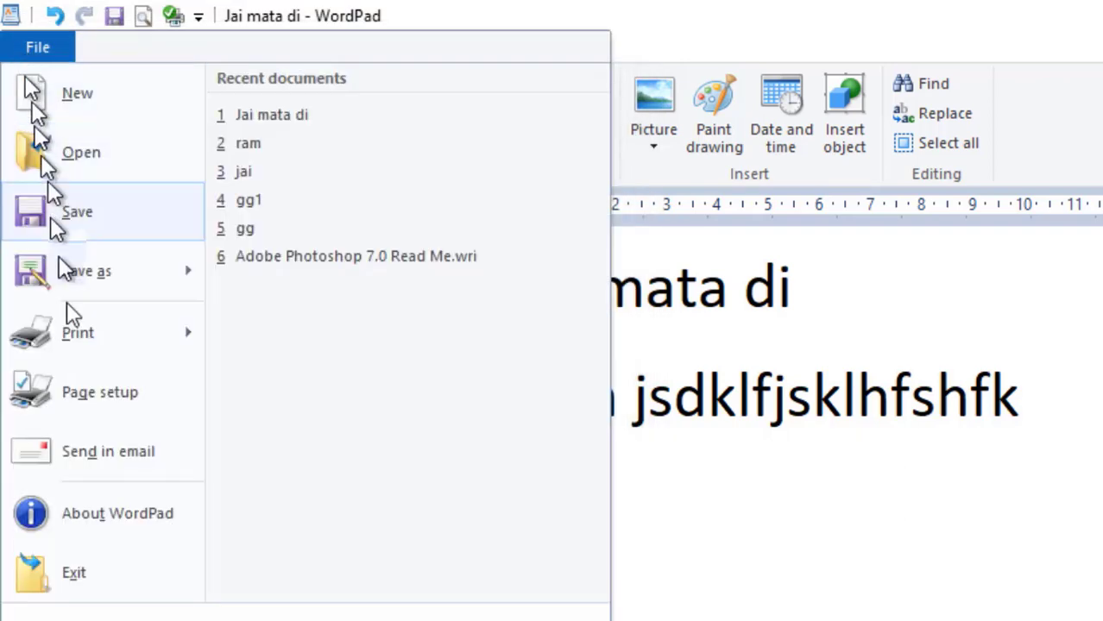
{"action": "mouse_move", "coordinate": [82, 353]}
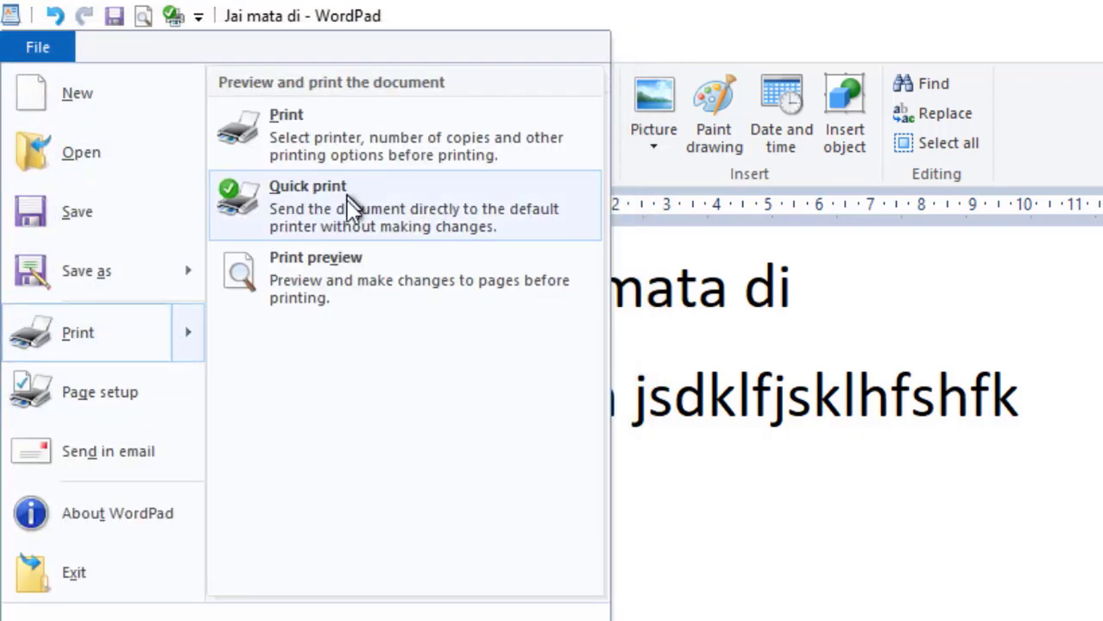
{"action": "left_click", "coordinate": [318, 277]}
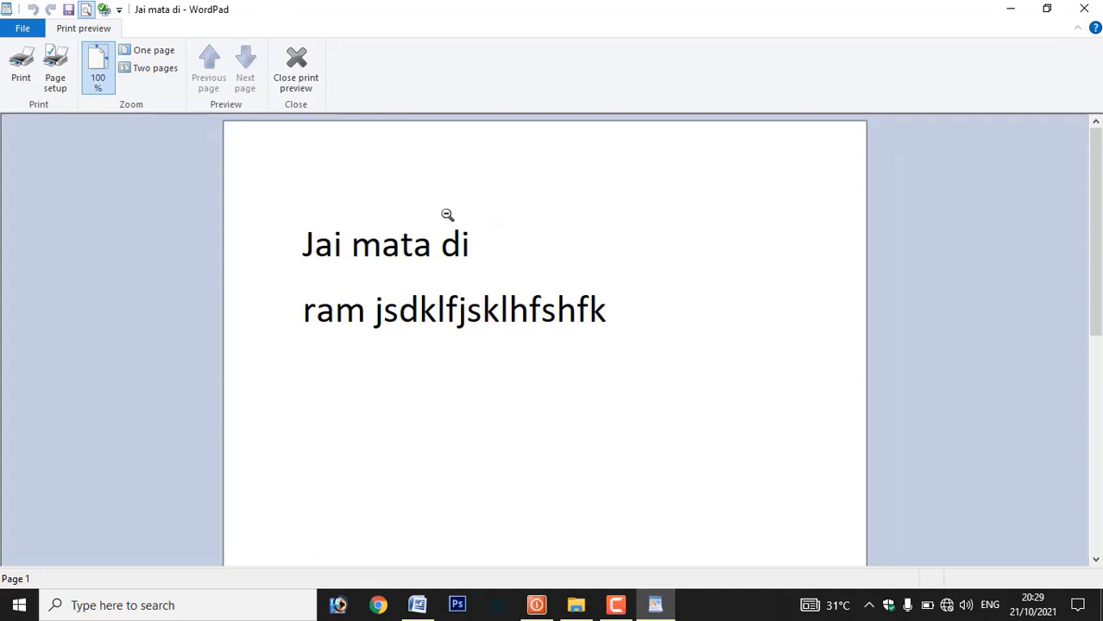
{"action": "scroll", "coordinate": [447, 214], "scroll_direction": "down", "scroll_amount": 5}
{"action": "scroll", "coordinate": [449, 214], "scroll_direction": "up", "scroll_amount": 5}
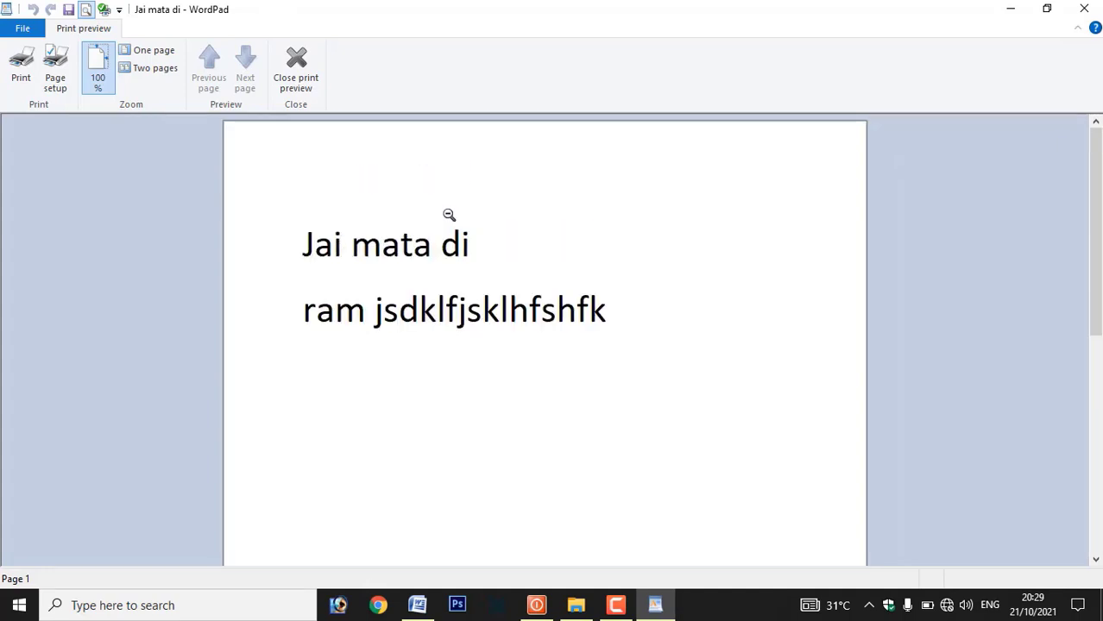
{"action": "left_click", "coordinate": [296, 86]}
Step: Open the page setup of the document and choose the A4 210 x 297 mm paper size
{"action": "left_click", "coordinate": [19, 26]}
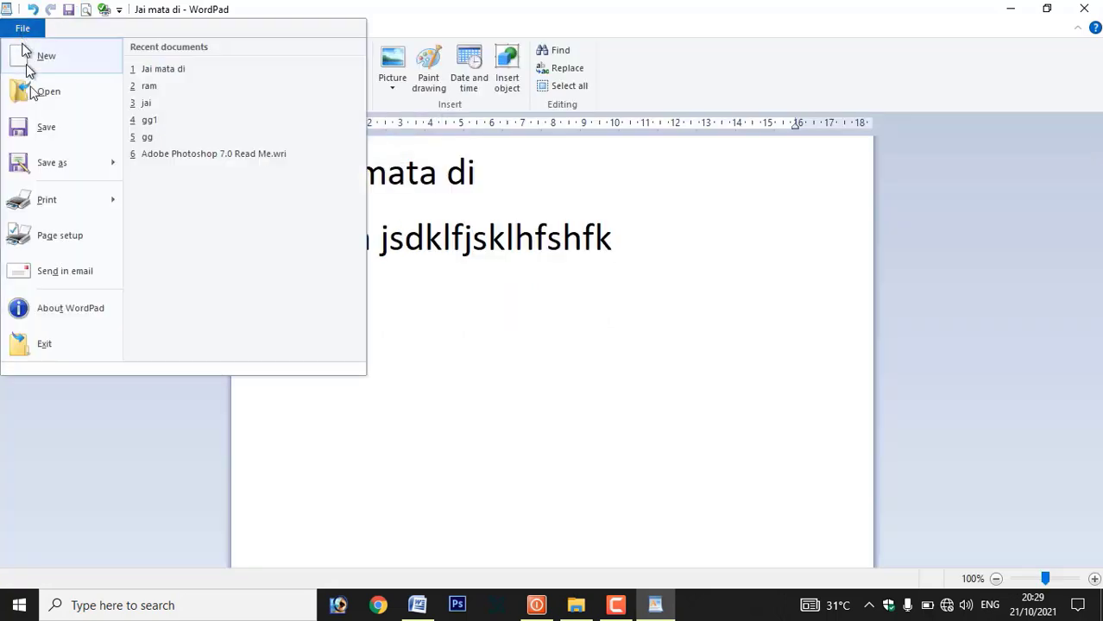
{"action": "left_click", "coordinate": [40, 241]}
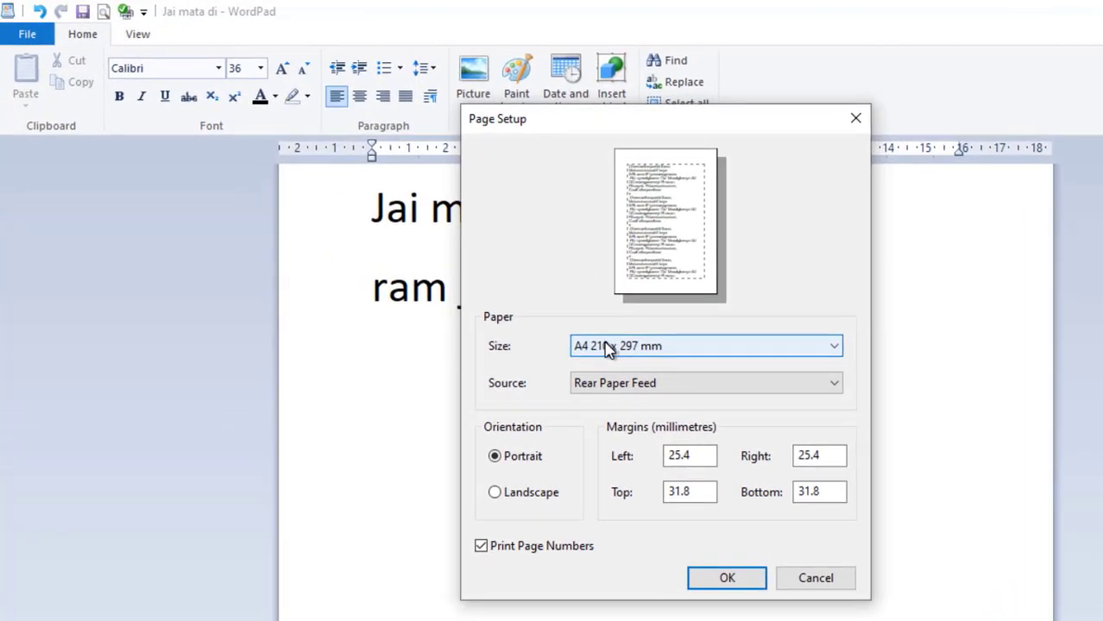
{"action": "left_click", "coordinate": [607, 346]}
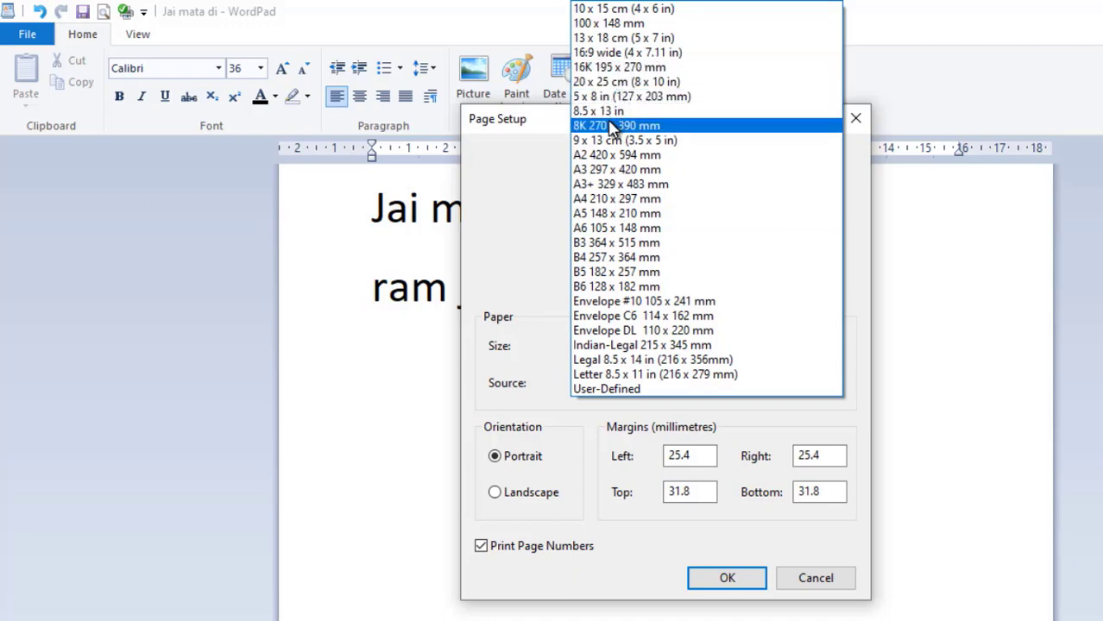
{"action": "left_click", "coordinate": [602, 200]}
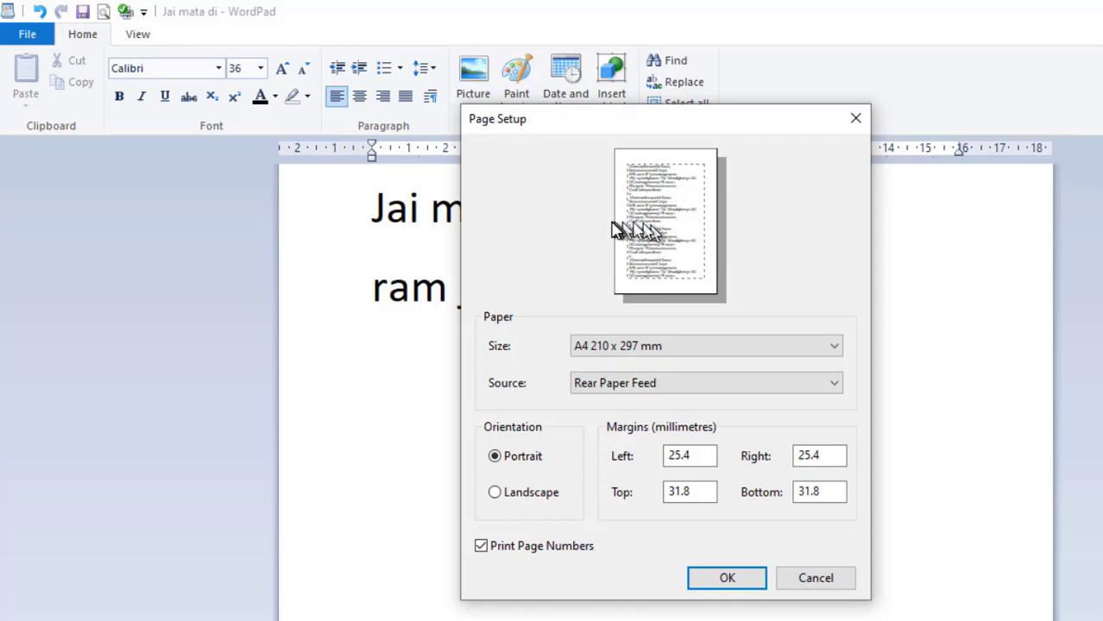
Step: Set the page orientation to landscape with a left margin of 25 mm and apply the page setup
{"action": "left_click", "coordinate": [497, 491]}
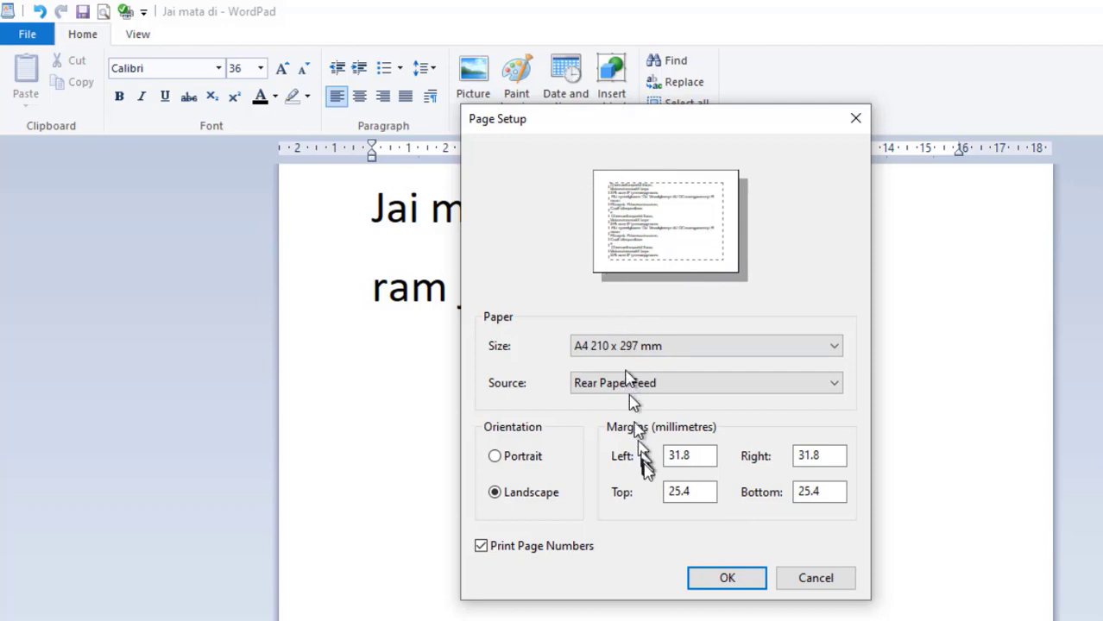
{"action": "left_click_drag", "start_coordinate": [701, 453], "coordinate": [662, 453]}
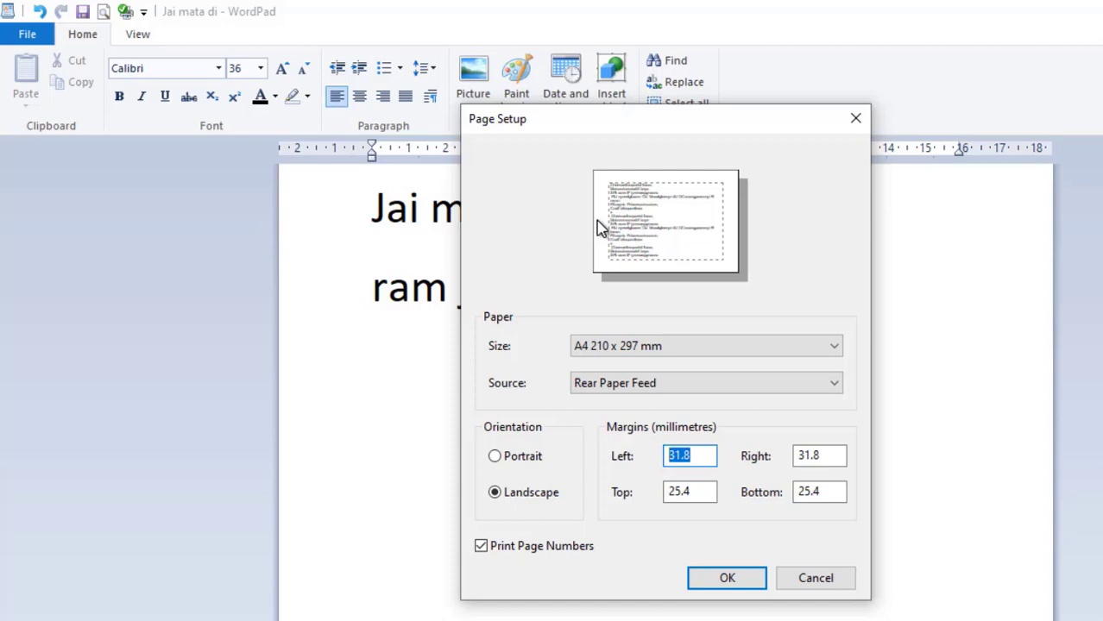
{"action": "key", "text": "BackSpace"}
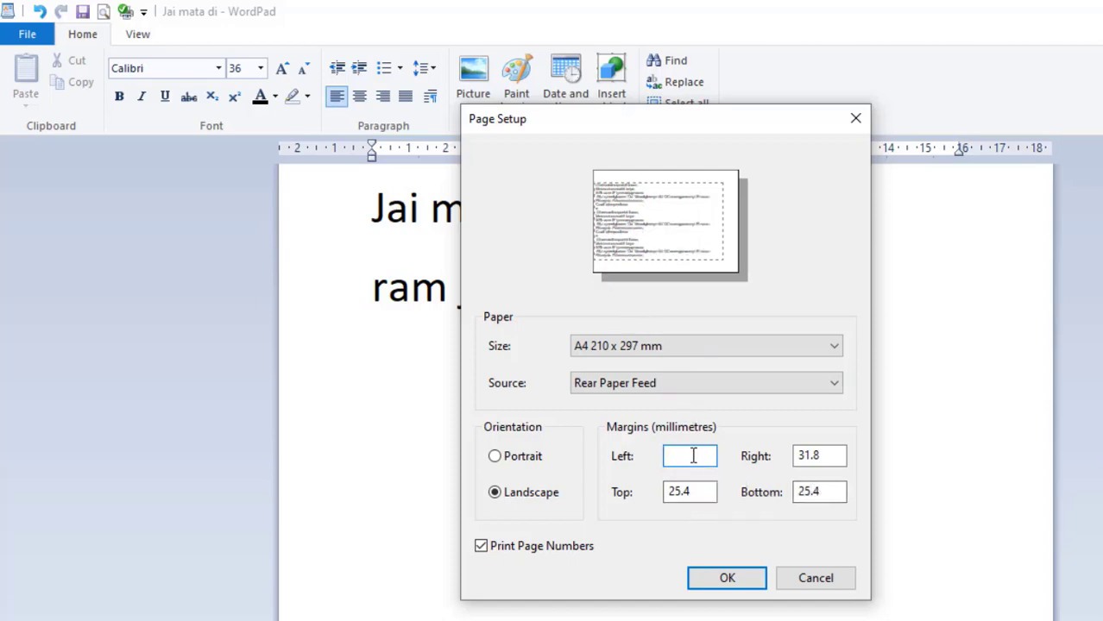
{"action": "type", "text": "25"}
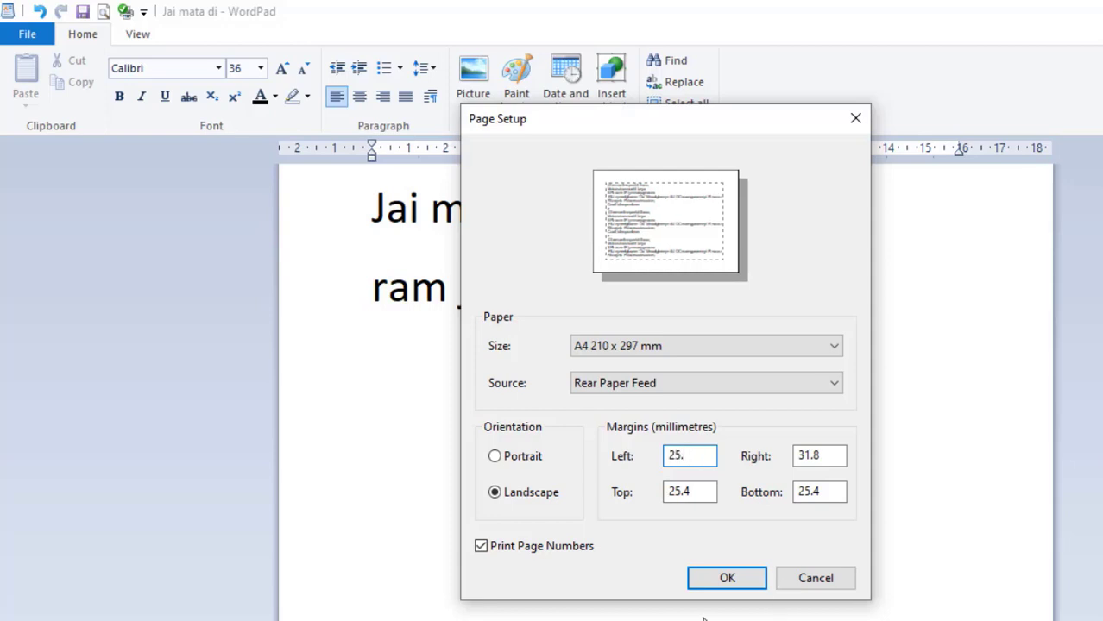
{"action": "left_click", "coordinate": [728, 580]}
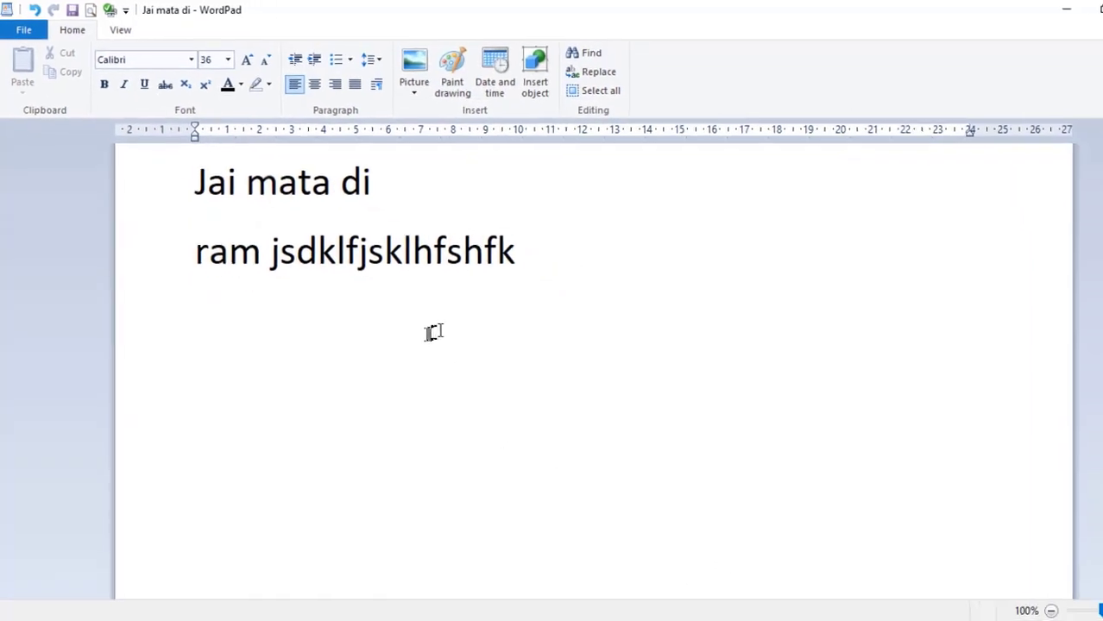
Step: View the program's version and licence information, then close it
{"action": "left_click", "coordinate": [14, 32]}
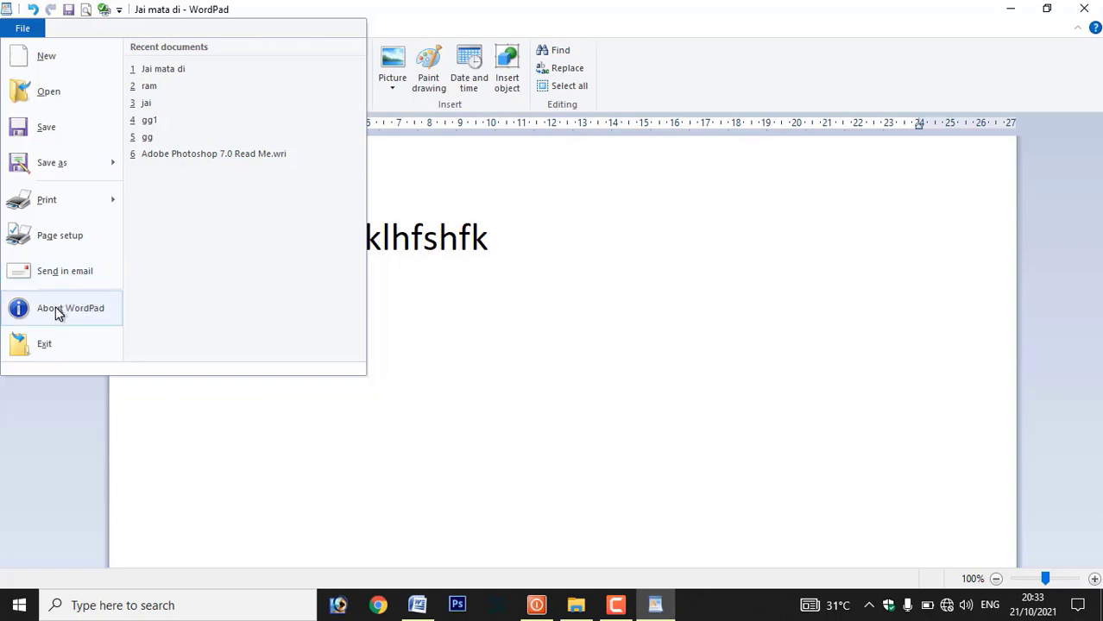
{"action": "left_click", "coordinate": [57, 312]}
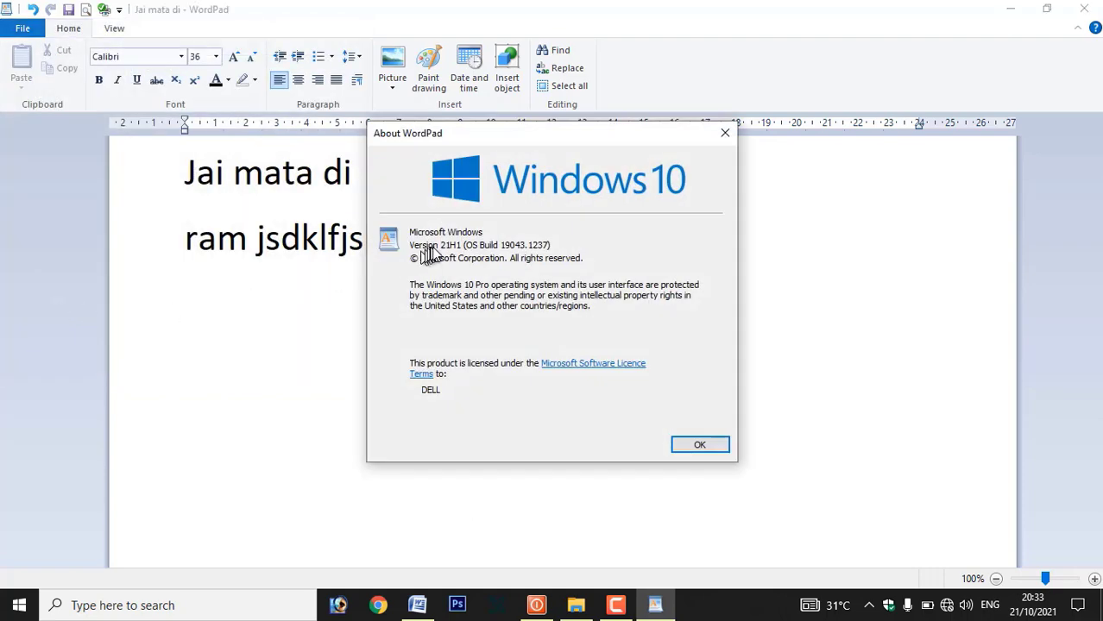
{"action": "left_click", "coordinate": [723, 135]}
Step: Exit WordPad and start it again from the Windows Accessories programs
{"action": "left_click", "coordinate": [22, 29]}
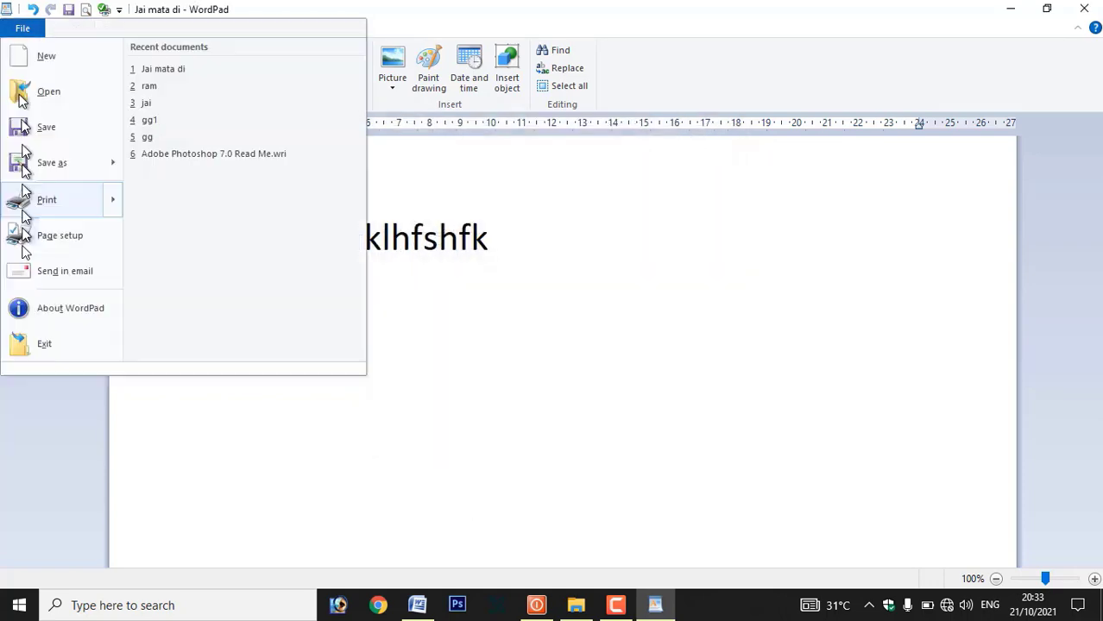
{"action": "left_click", "coordinate": [41, 347]}
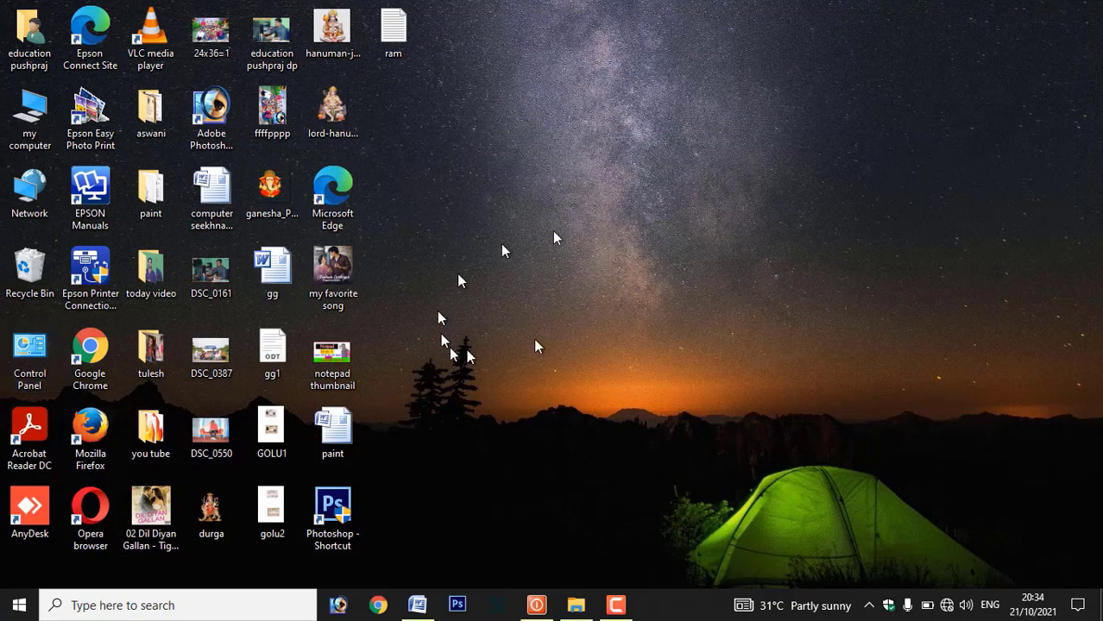
{"action": "left_click", "coordinate": [19, 602]}
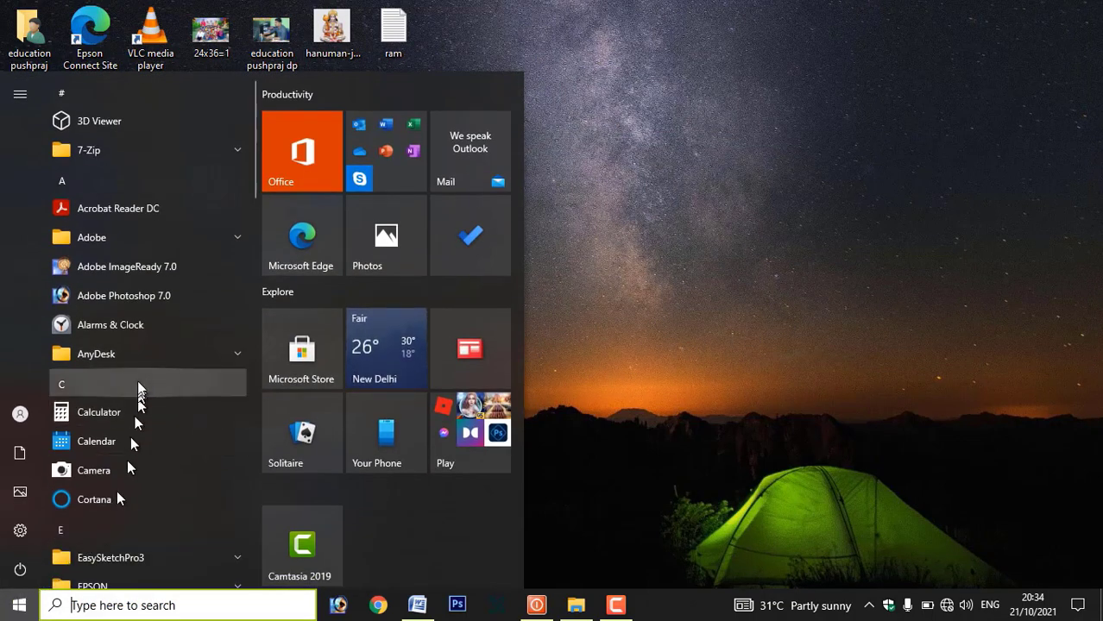
{"action": "scroll", "coordinate": [141, 387], "scroll_direction": "down", "scroll_amount": 15}
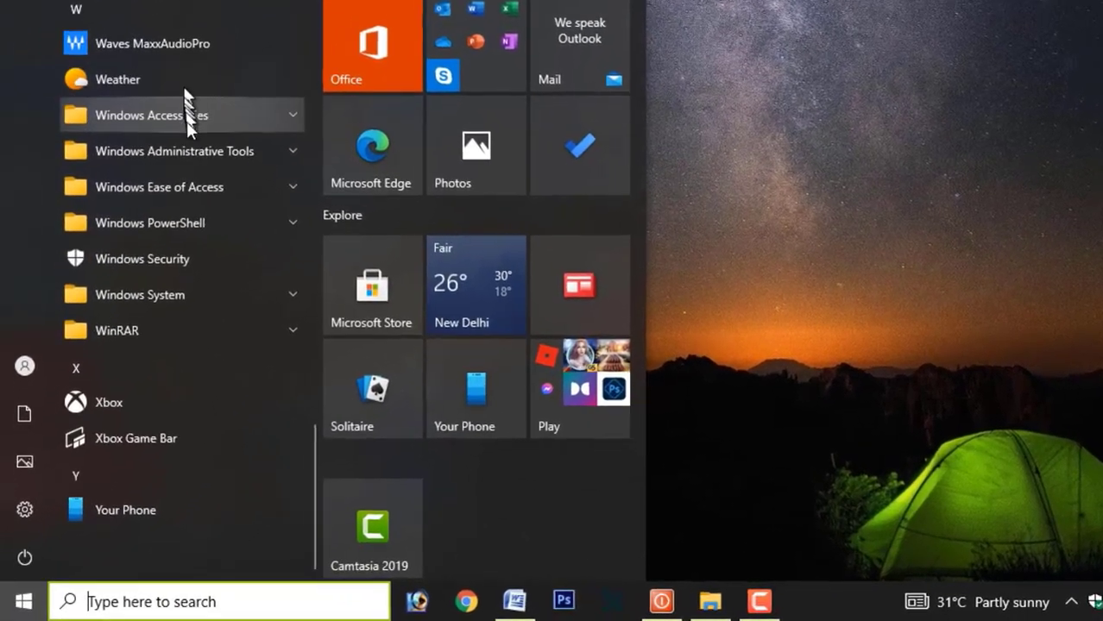
{"action": "left_click", "coordinate": [176, 170]}
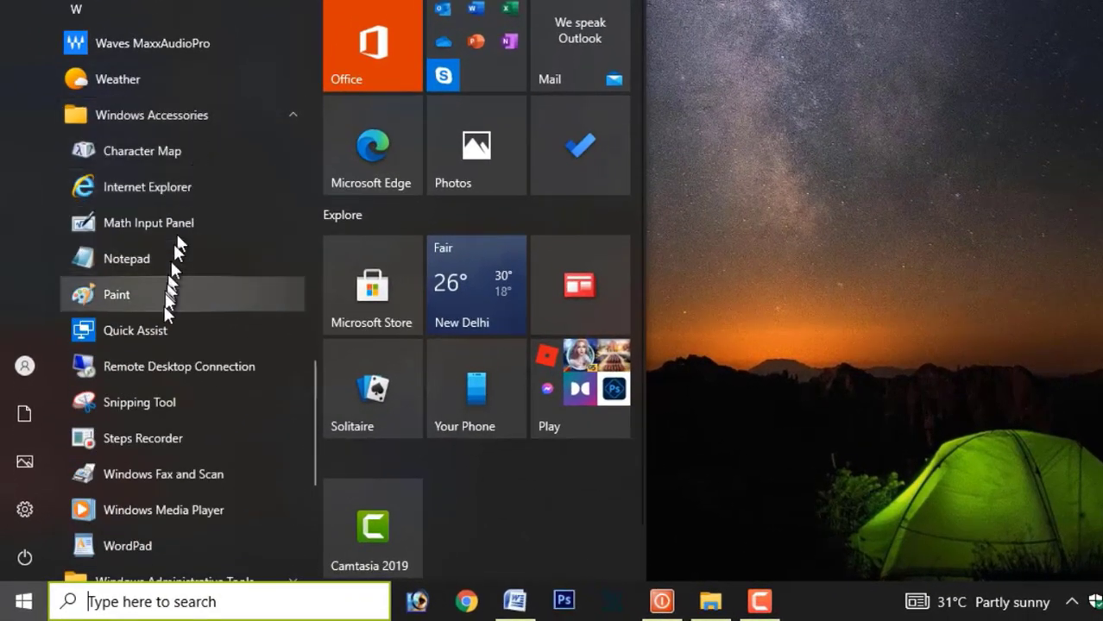
{"action": "left_click", "coordinate": [134, 542]}
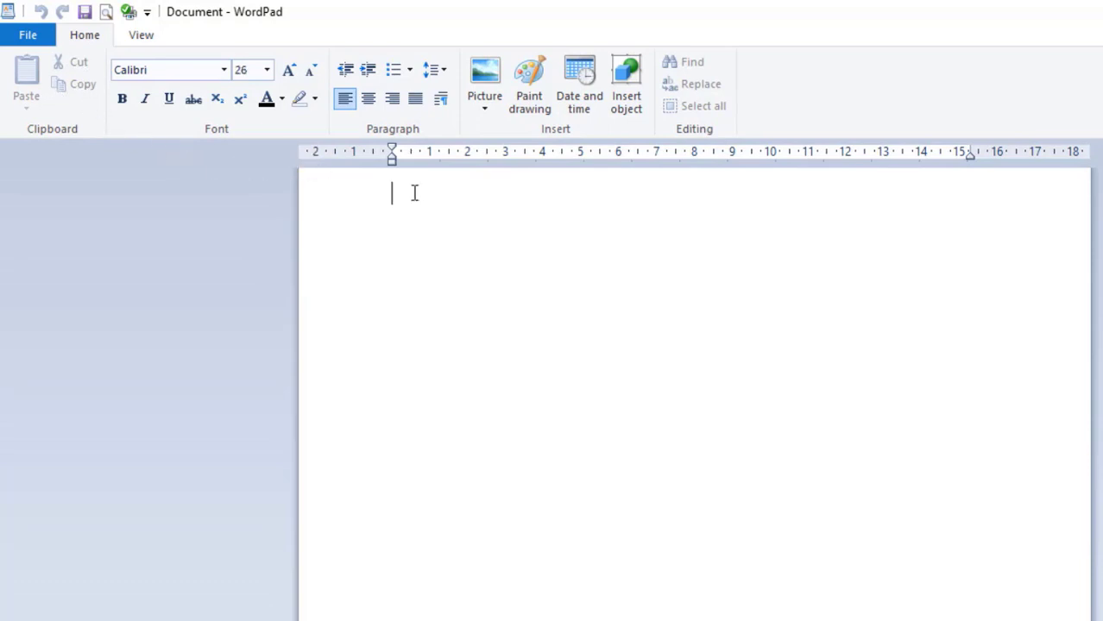
Step: Write "ramu is going" on the blank page and cut the whole text to the clipboard
{"action": "type", "text": "ramu is going"}
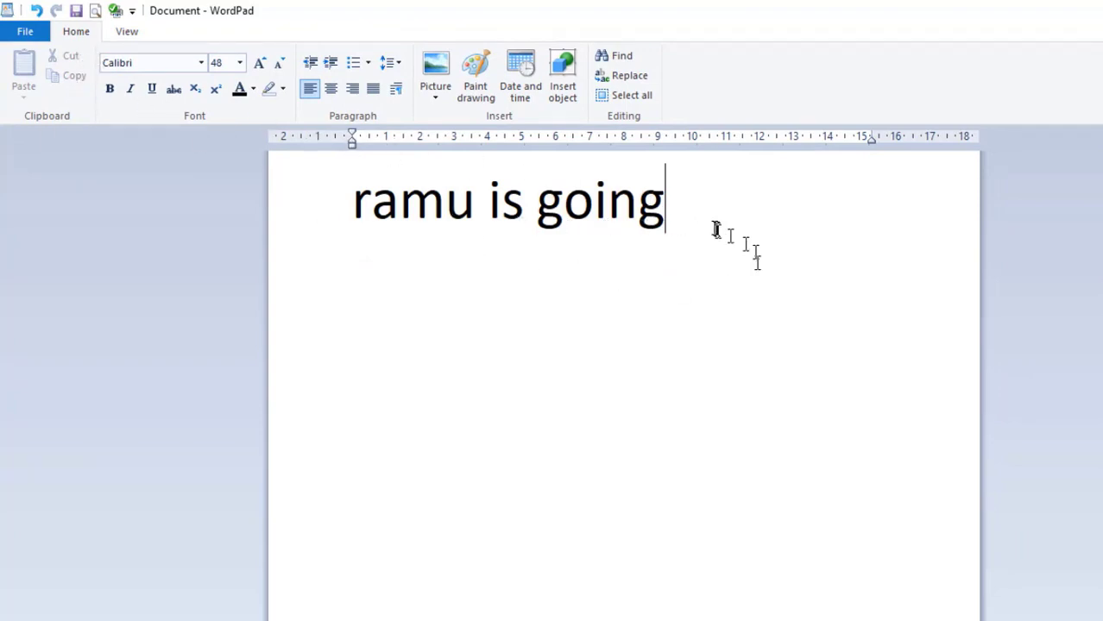
{"action": "left_click_drag", "start_coordinate": [702, 208], "coordinate": [352, 204]}
{"action": "key", "text": "ctrl+c"}
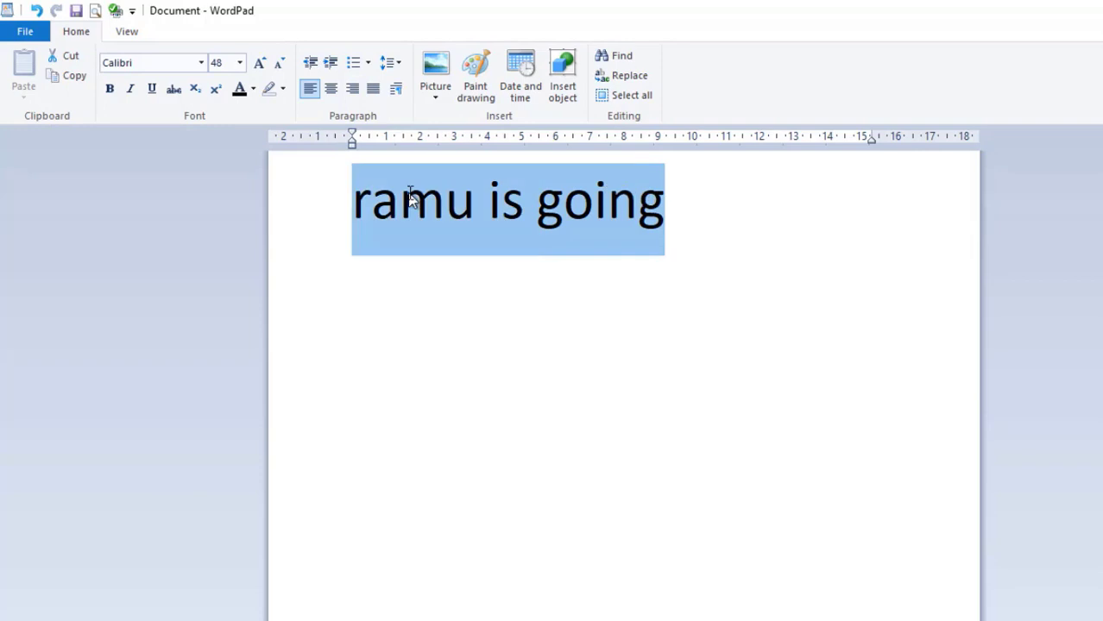
{"action": "left_click", "coordinate": [82, 59]}
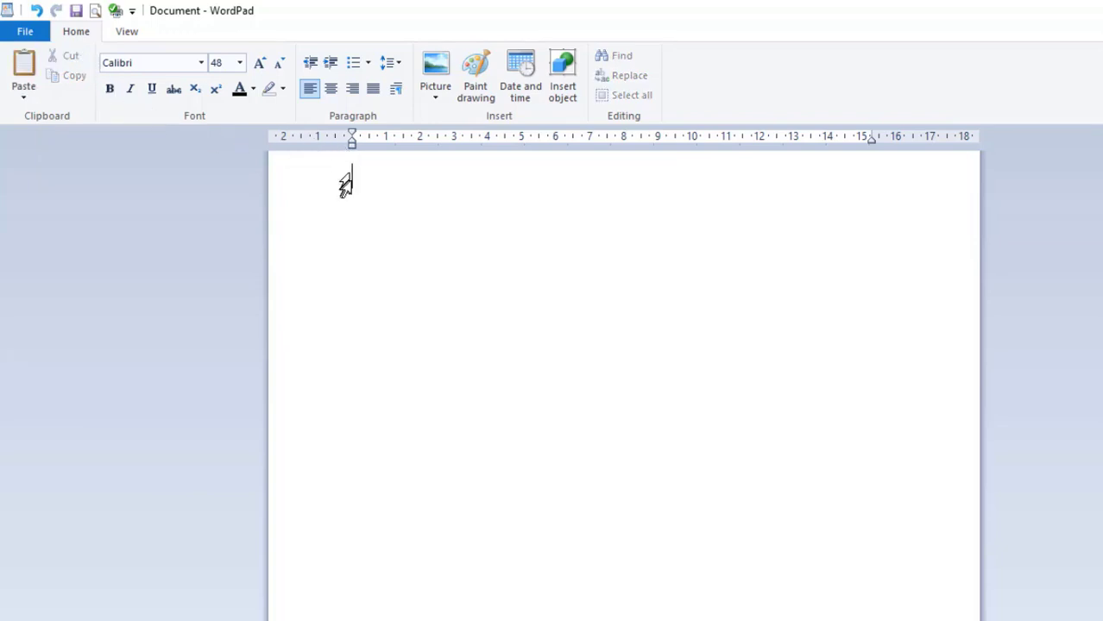
Step: Paste the cut text on an empty line further down the page
{"action": "left_click", "coordinate": [353, 205]}
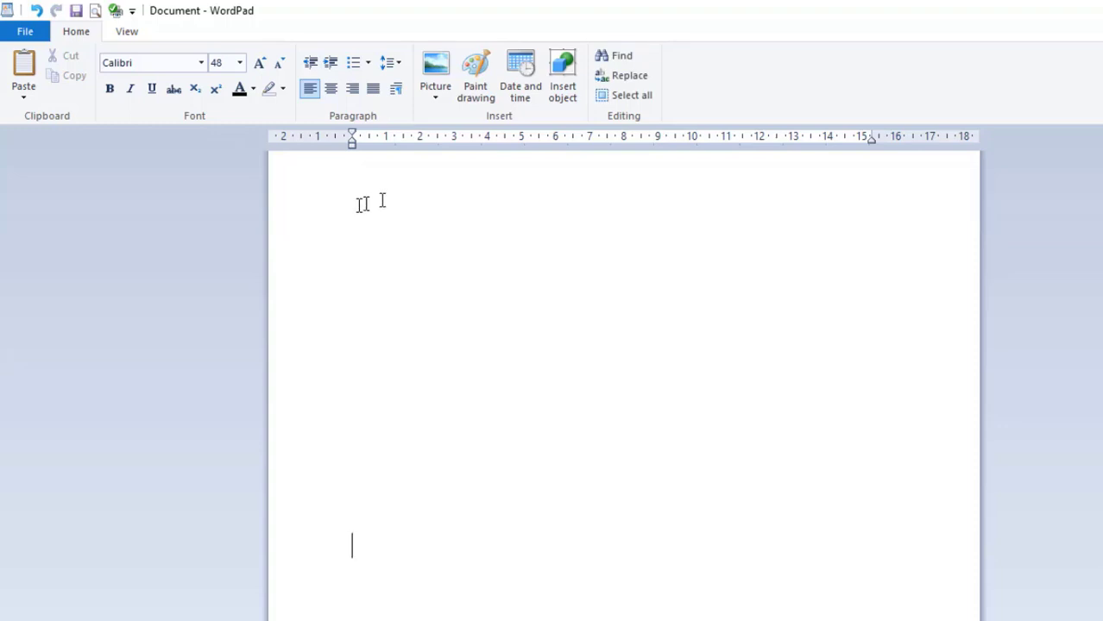
{"action": "left_click", "coordinate": [321, 422]}
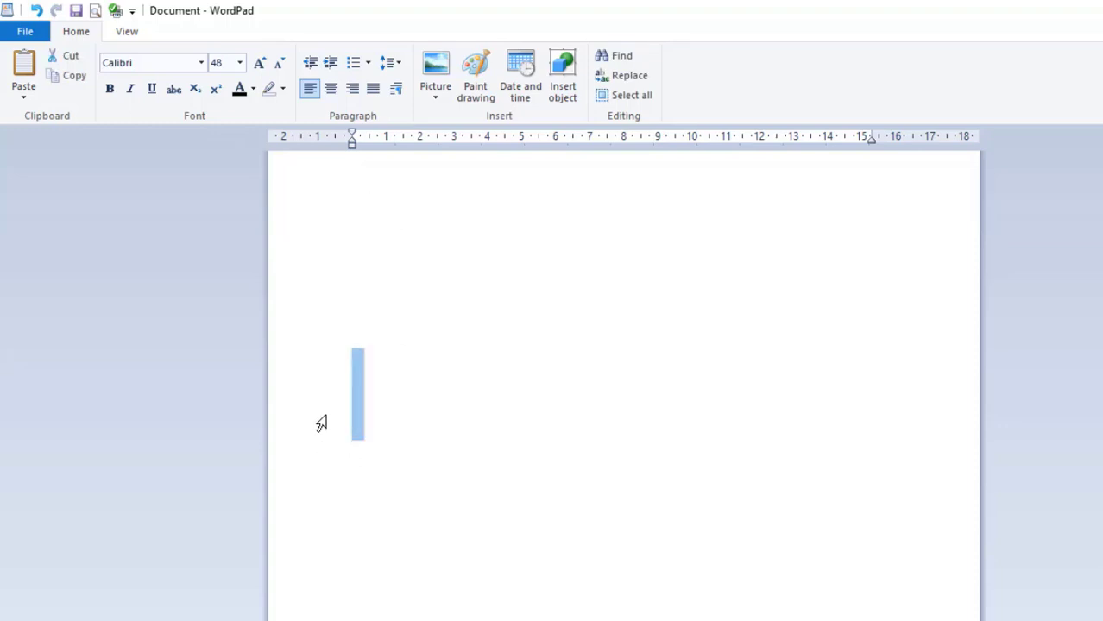
{"action": "left_click", "coordinate": [367, 394]}
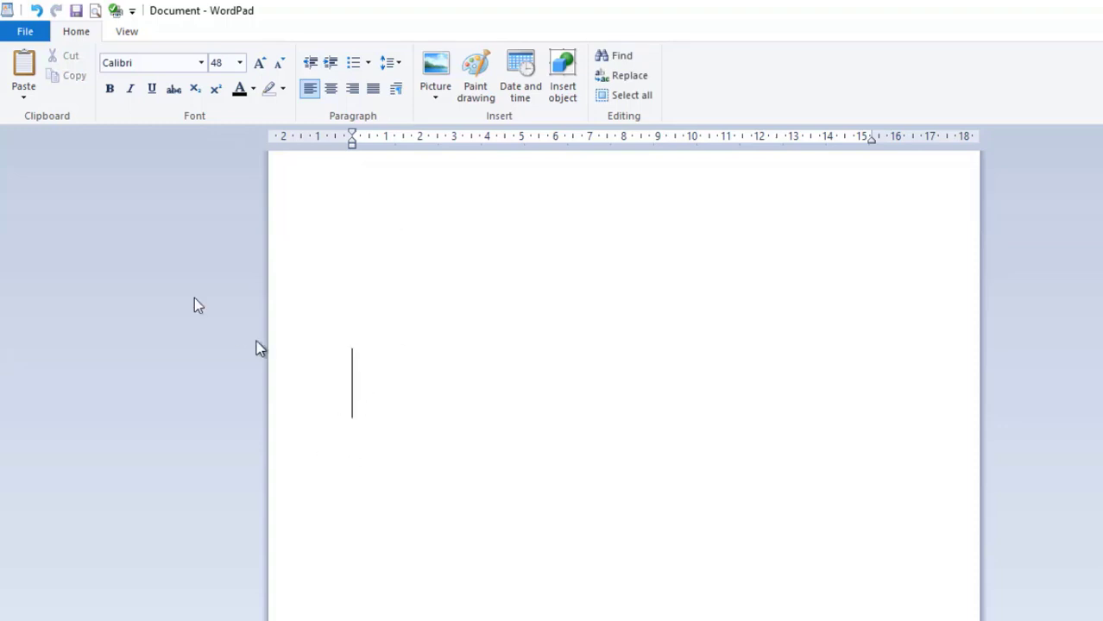
{"action": "left_click", "coordinate": [28, 94]}
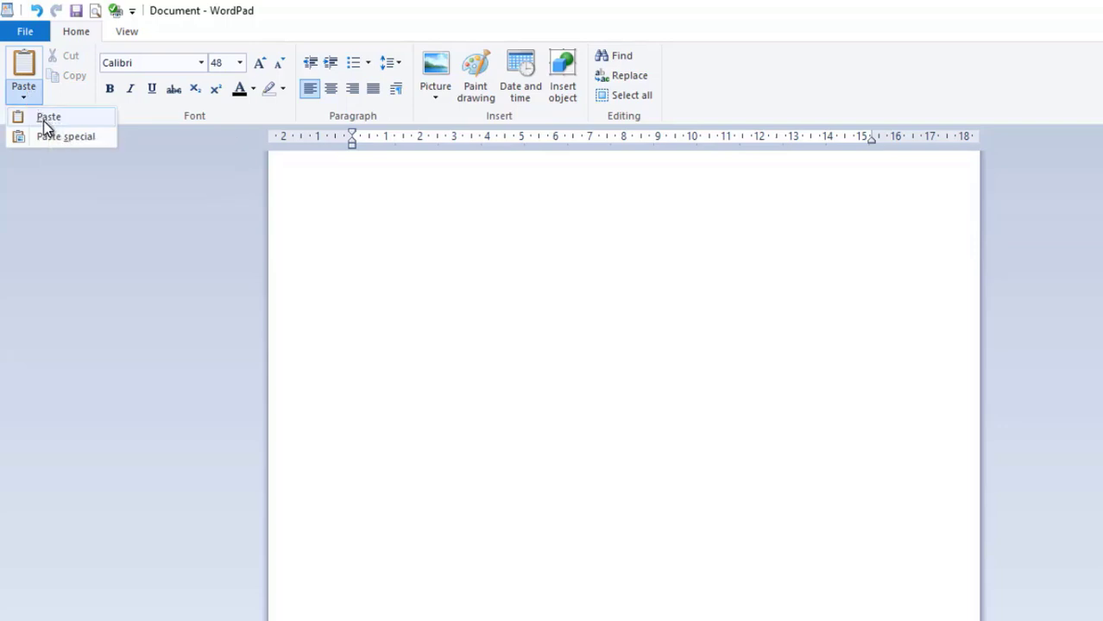
{"action": "left_click", "coordinate": [45, 120]}
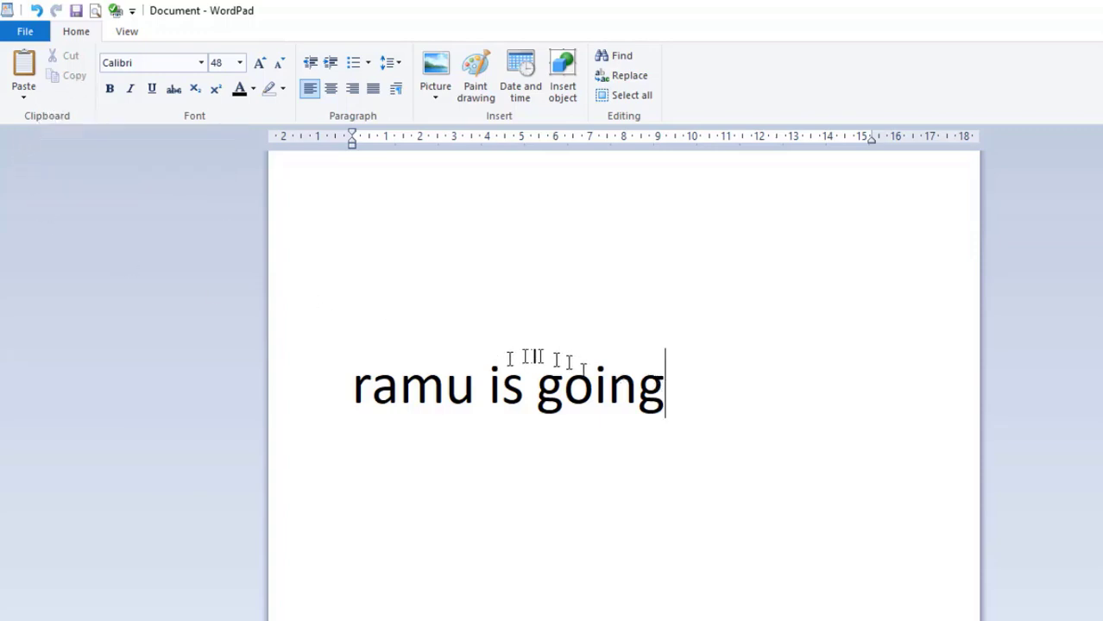
Step: Copy the "ramu is going" line and paste it at the start of the page
{"action": "left_click_drag", "start_coordinate": [719, 402], "coordinate": [370, 377]}
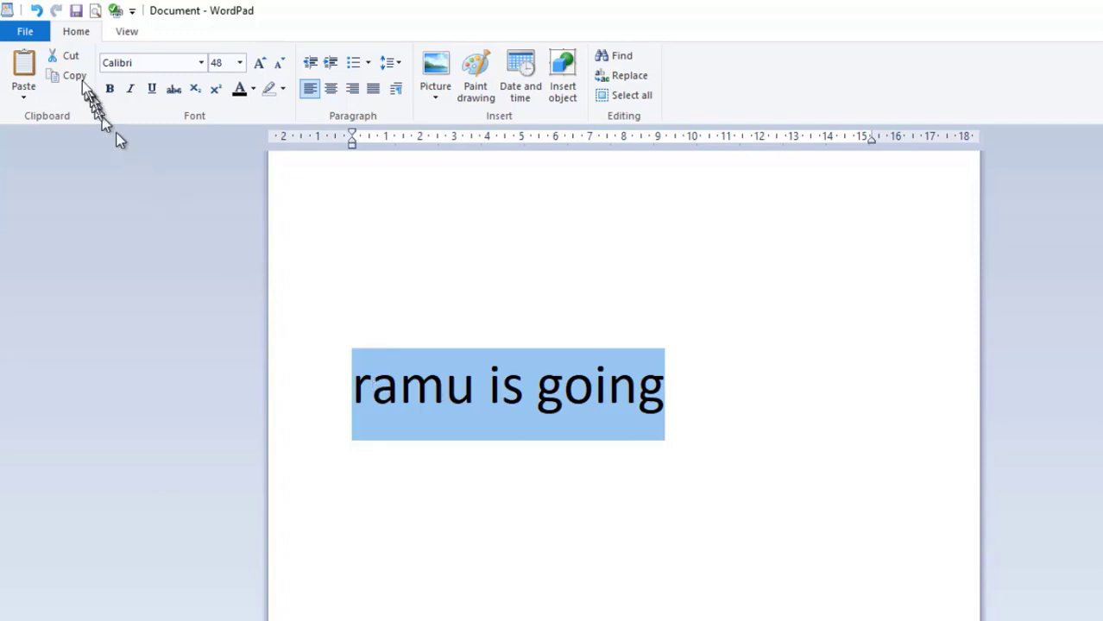
{"action": "left_click", "coordinate": [355, 230]}
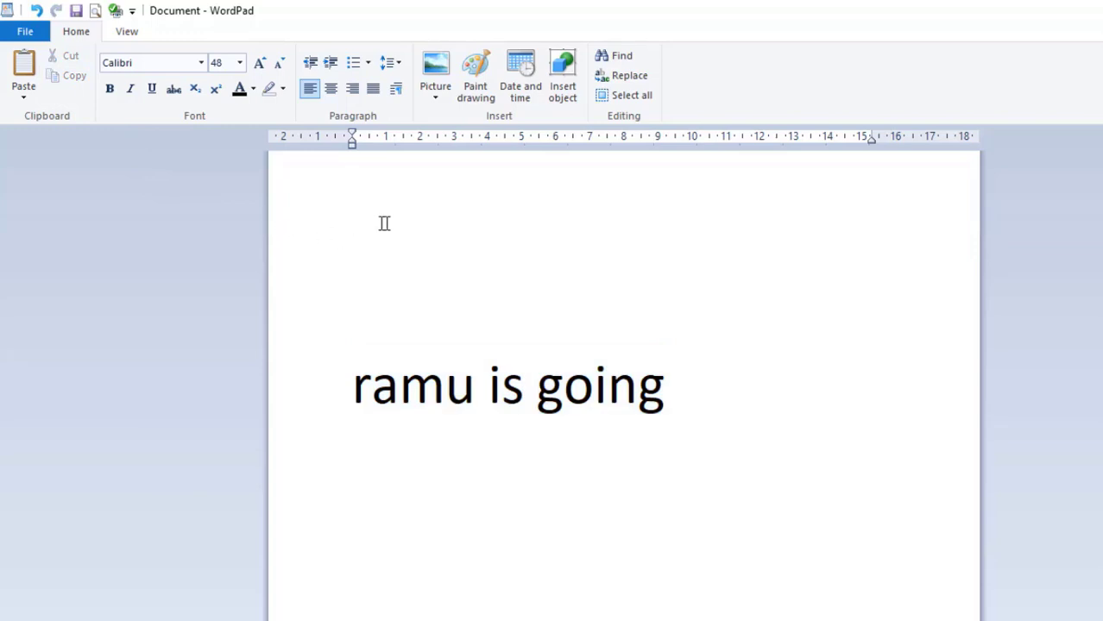
{"action": "left_click", "coordinate": [24, 97]}
{"action": "left_click", "coordinate": [39, 116]}
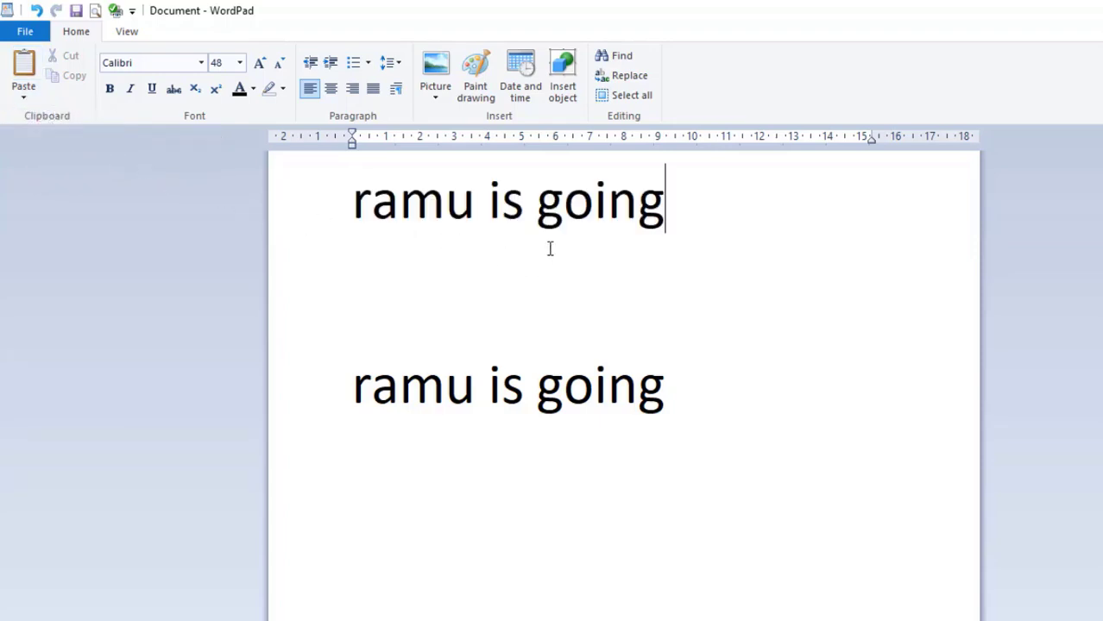
Step: Use Paste Special to insert the copied "ramu is going" text as a Picture (Metafile) below the second text line
{"action": "left_click", "coordinate": [24, 97]}
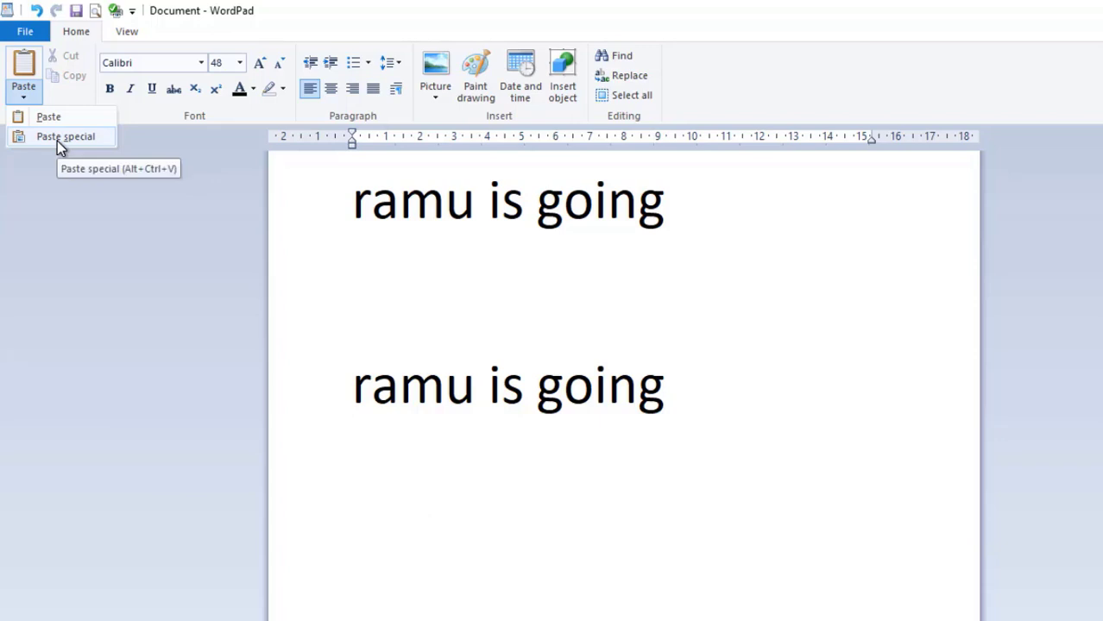
{"action": "left_click", "coordinate": [453, 212]}
{"action": "left_click_drag", "start_coordinate": [802, 222], "coordinate": [335, 183]}
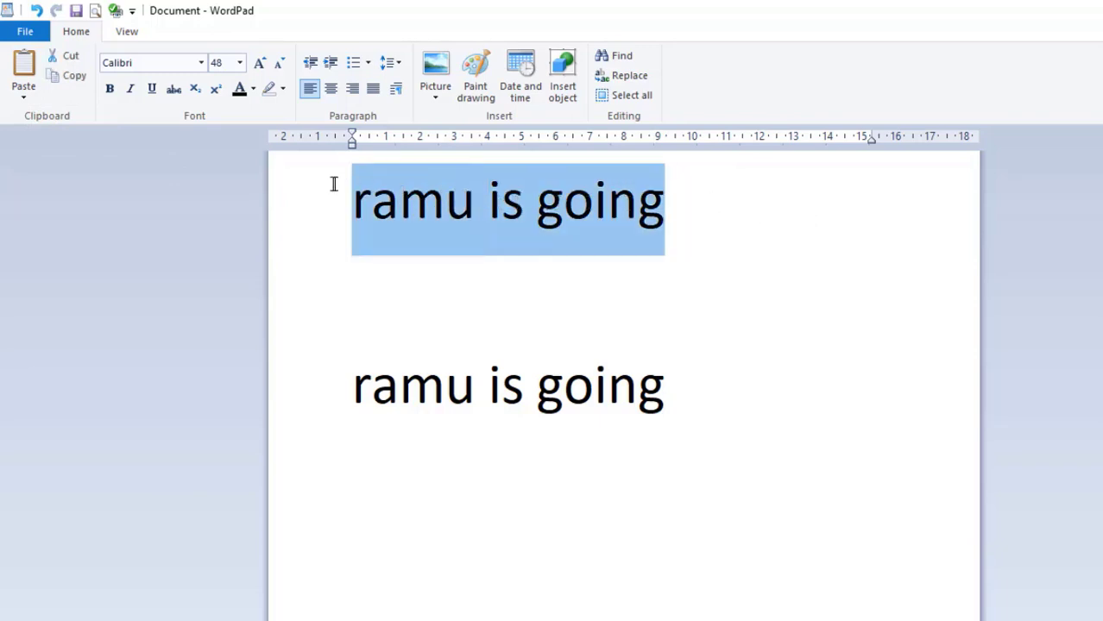
{"action": "left_click", "coordinate": [596, 209]}
{"action": "left_click_drag", "start_coordinate": [586, 207], "coordinate": [399, 197]}
{"action": "left_click", "coordinate": [374, 498]}
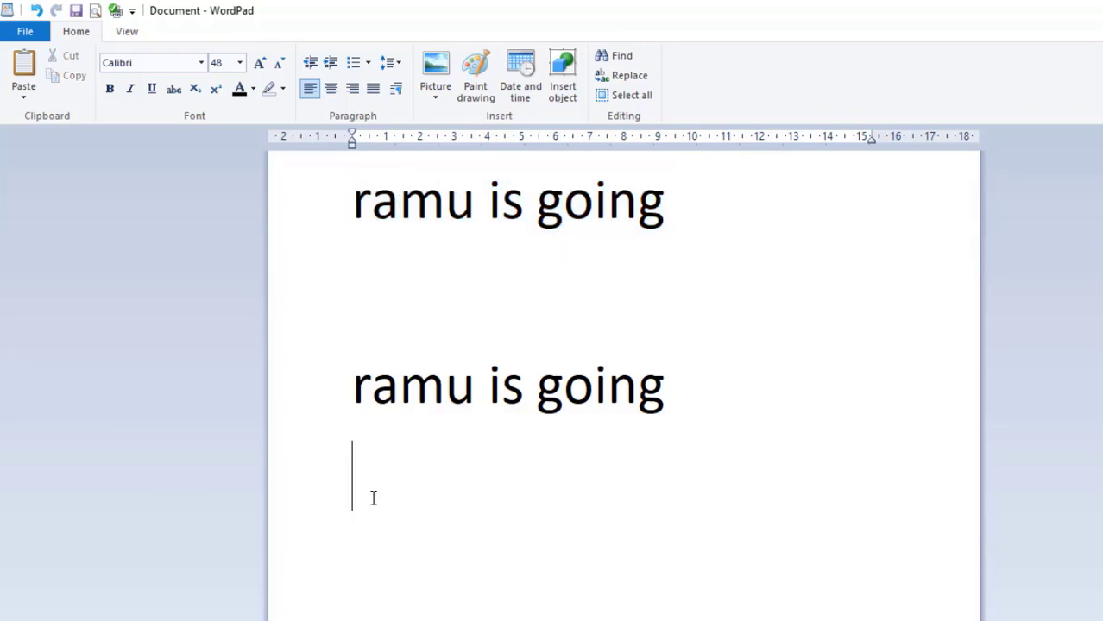
{"action": "left_click", "coordinate": [24, 98]}
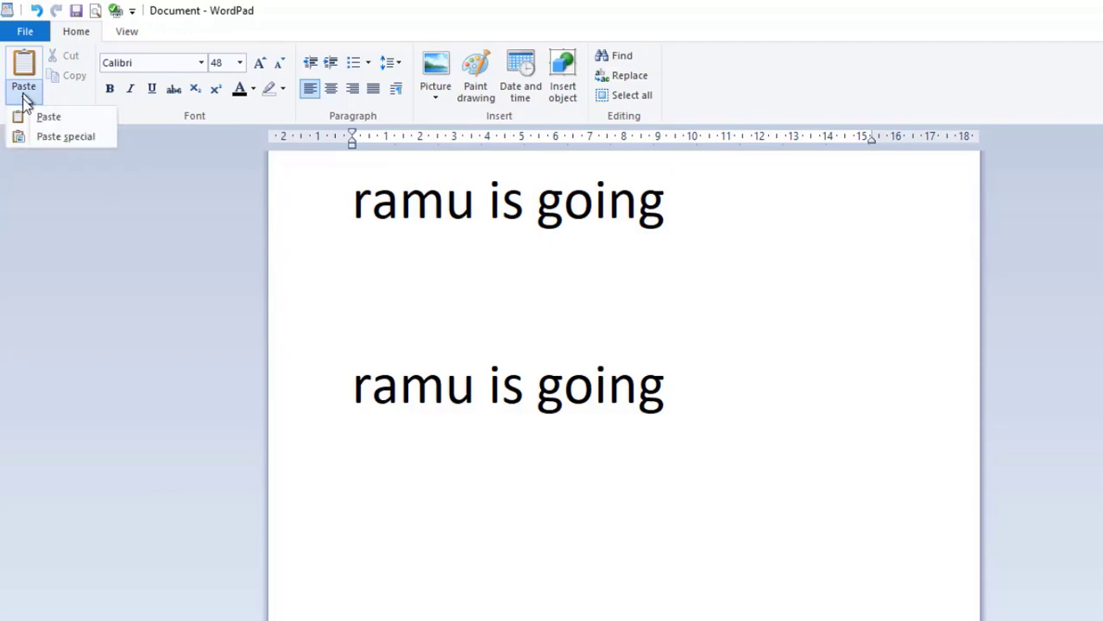
{"action": "left_click", "coordinate": [43, 138]}
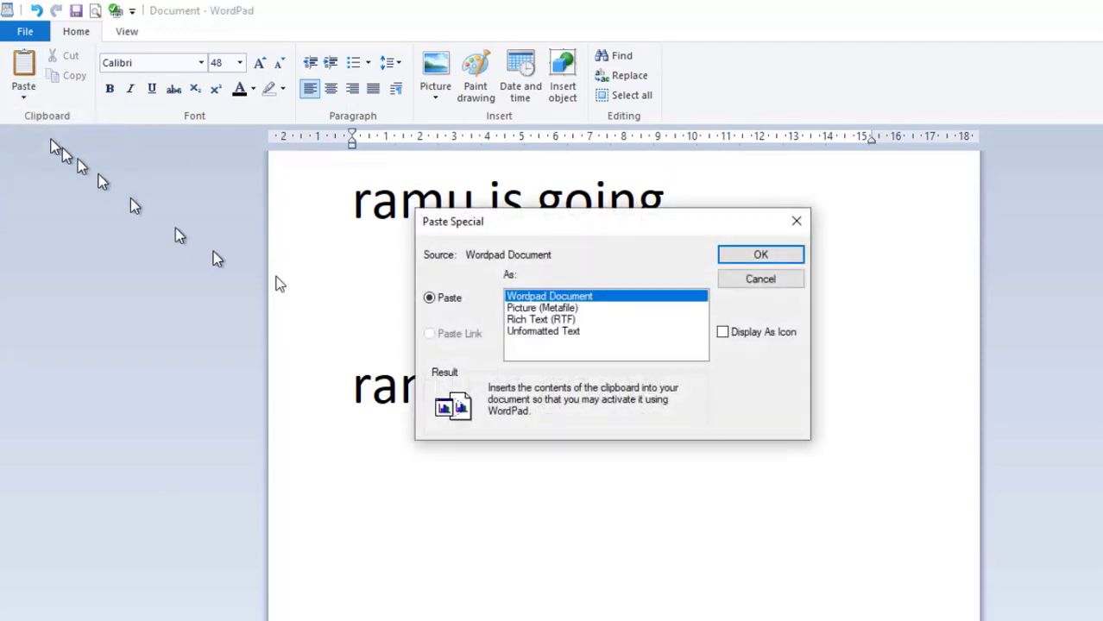
{"action": "left_click", "coordinate": [523, 309]}
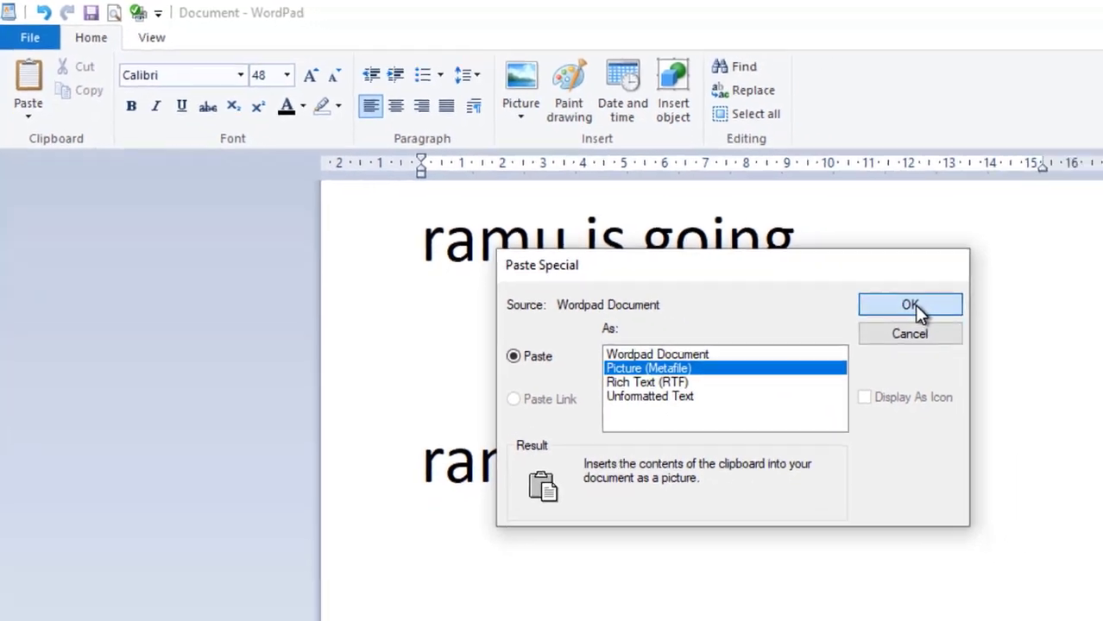
{"action": "left_click", "coordinate": [829, 277]}
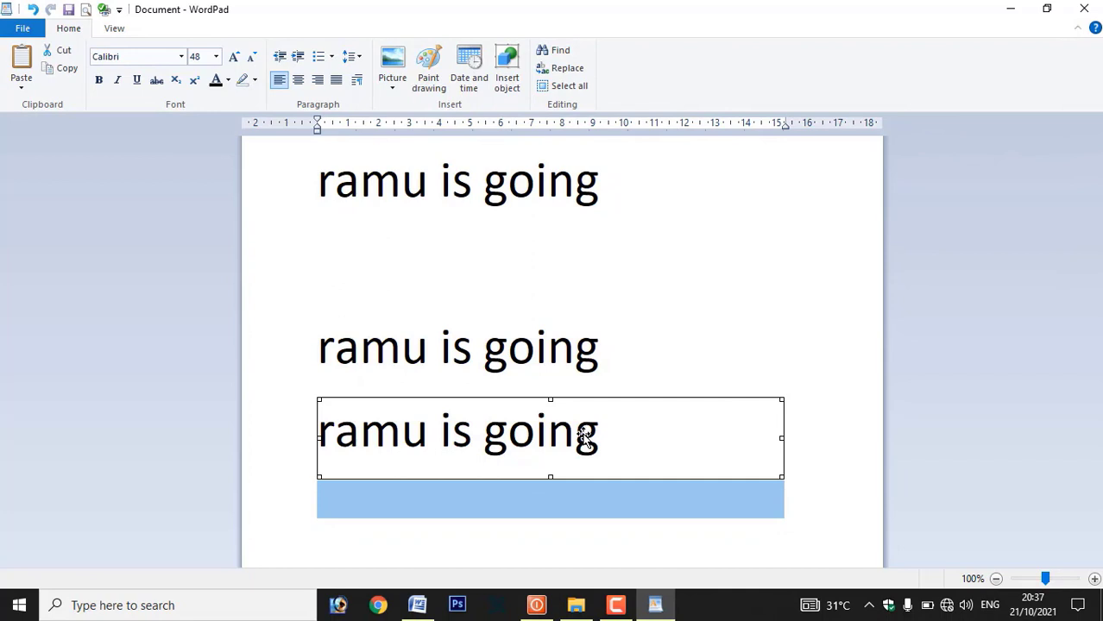
Step: Set the font to Kruti Dev 010 at size 26 on the empty line below the first "ramu is going"
{"action": "left_click", "coordinate": [627, 366]}
{"action": "left_click", "coordinate": [542, 439]}
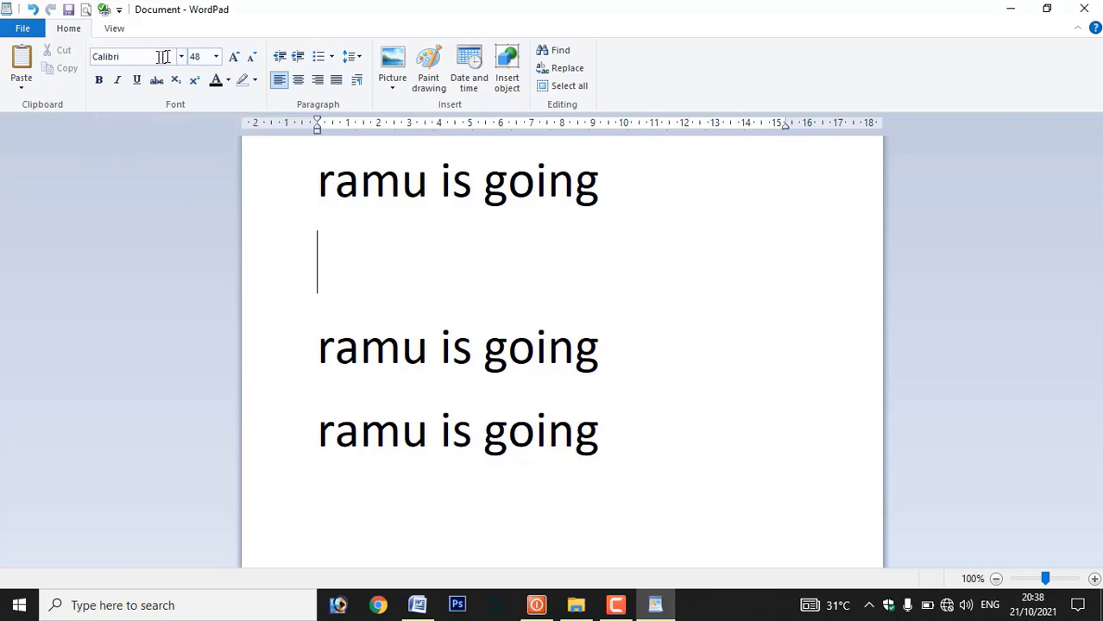
{"action": "left_click", "coordinate": [181, 59]}
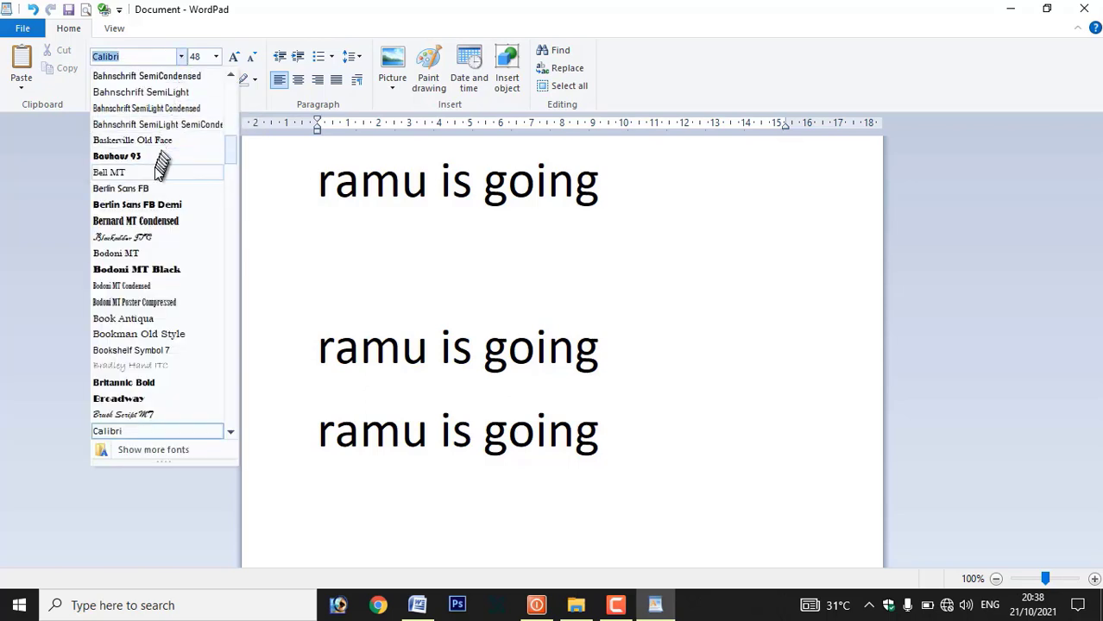
{"action": "scroll", "coordinate": [155, 174], "scroll_direction": "down", "scroll_amount": 2}
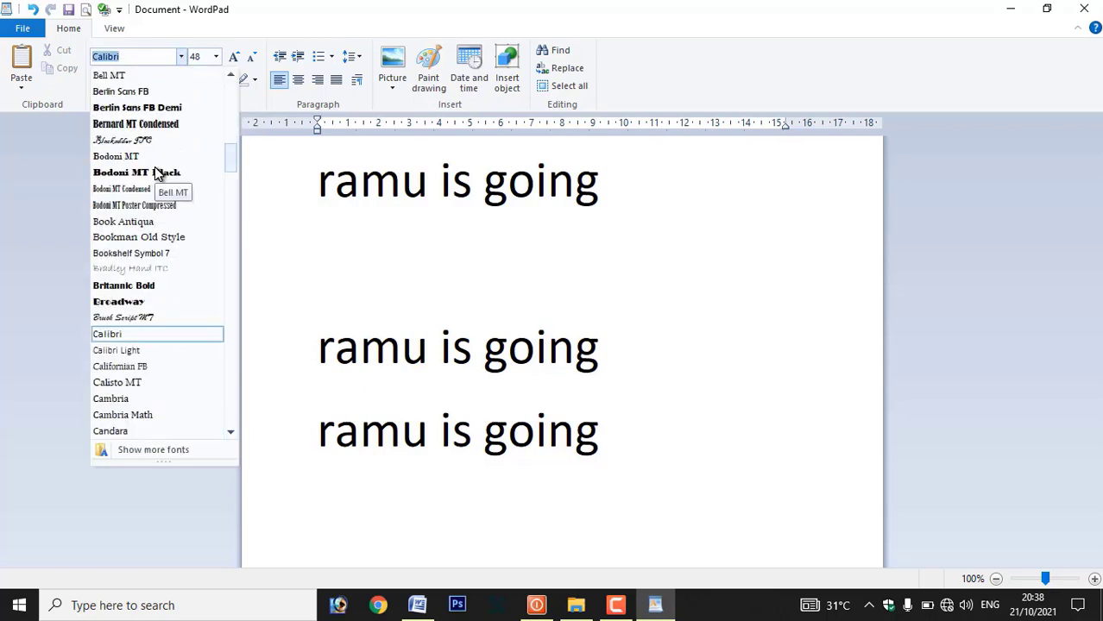
{"action": "scroll", "coordinate": [155, 174], "scroll_direction": "down", "scroll_amount": 15}
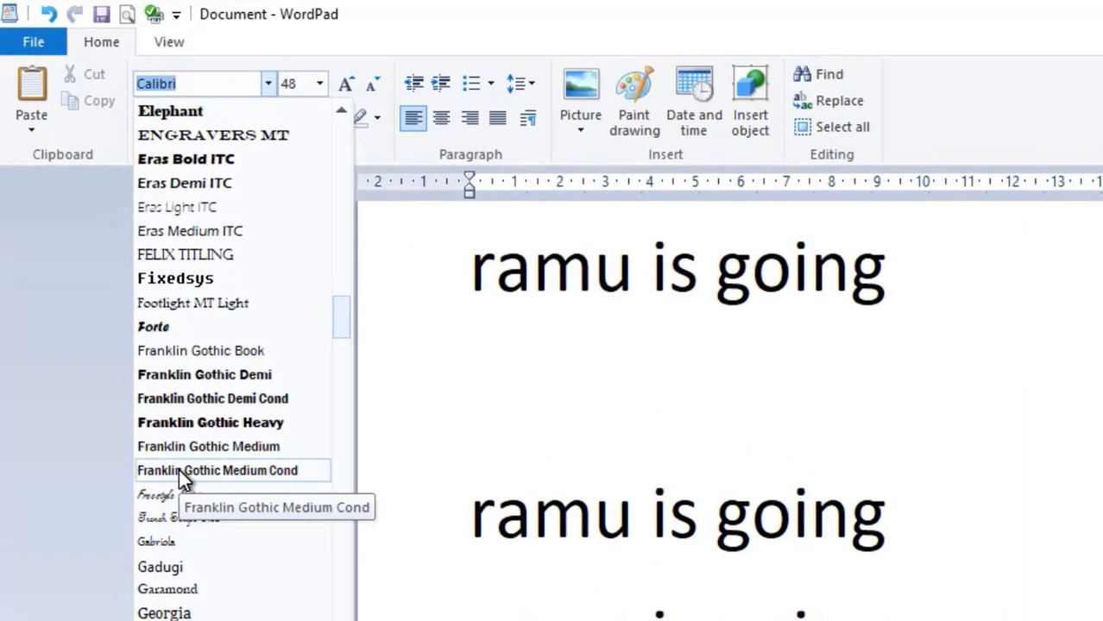
{"action": "type", "text": "Kruti Dev 010"}
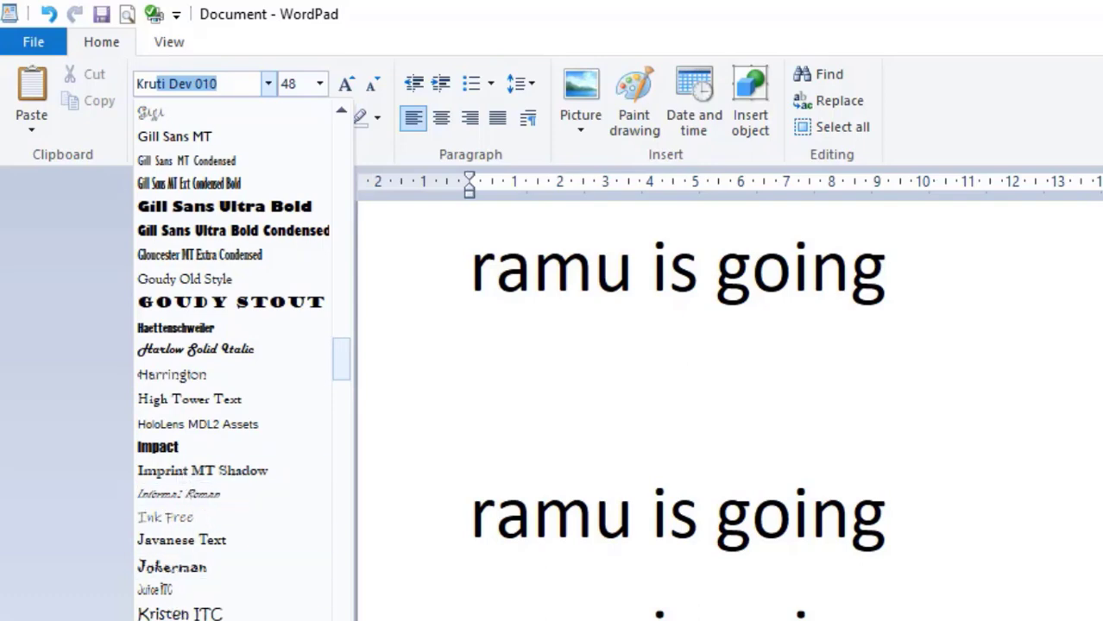
{"action": "key", "text": "Return"}
{"action": "left_click", "coordinate": [319, 83]}
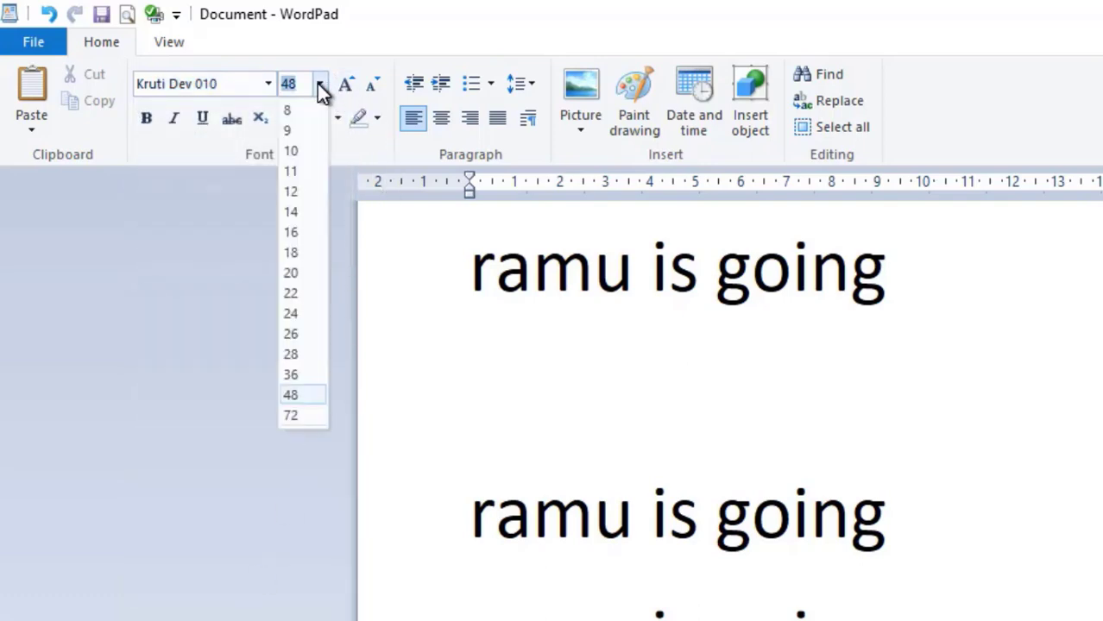
{"action": "left_click", "coordinate": [288, 334]}
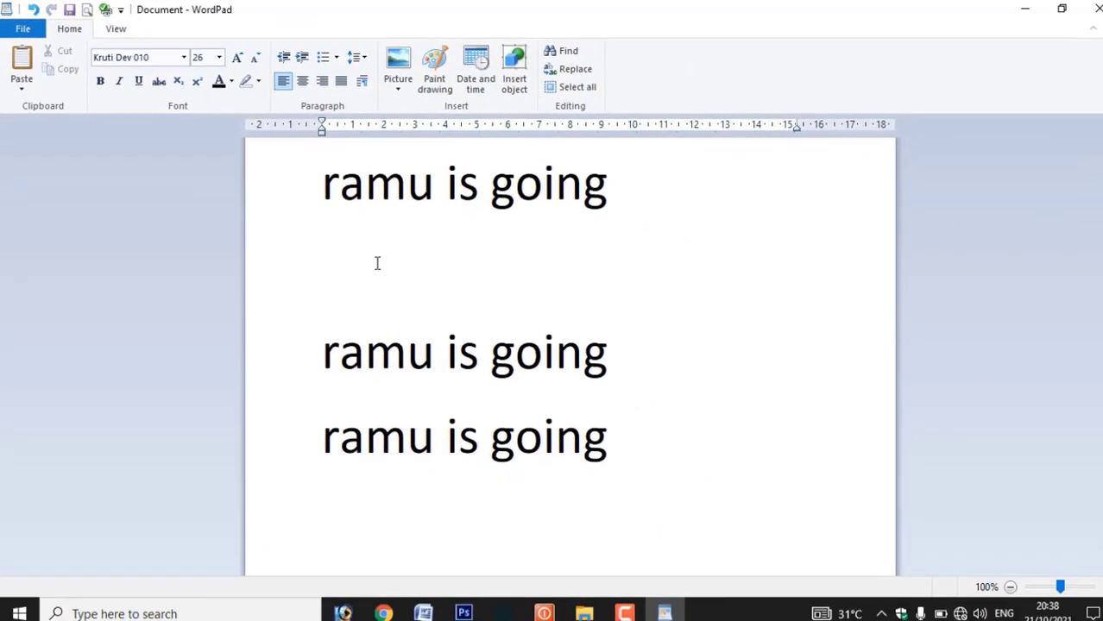
Step: Write the Hindi sentence "रामु जा रहा है।" on the line between the first two English sentences
{"action": "type", "text": "j"}
{"action": "double_click", "coordinate": [332, 250]}
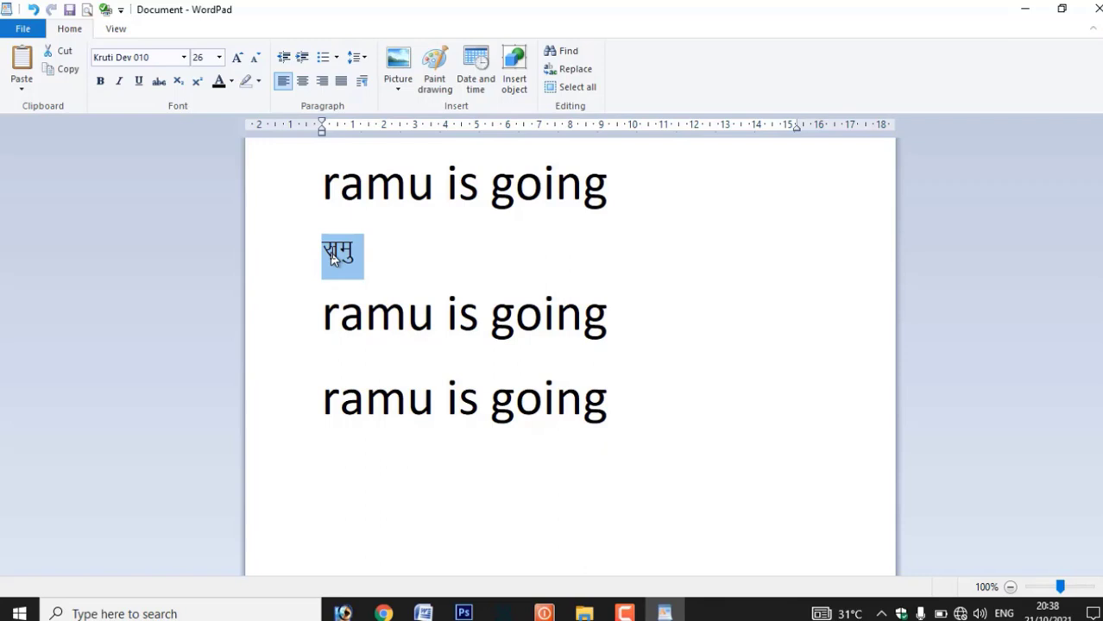
{"action": "type", "text": "jke"}
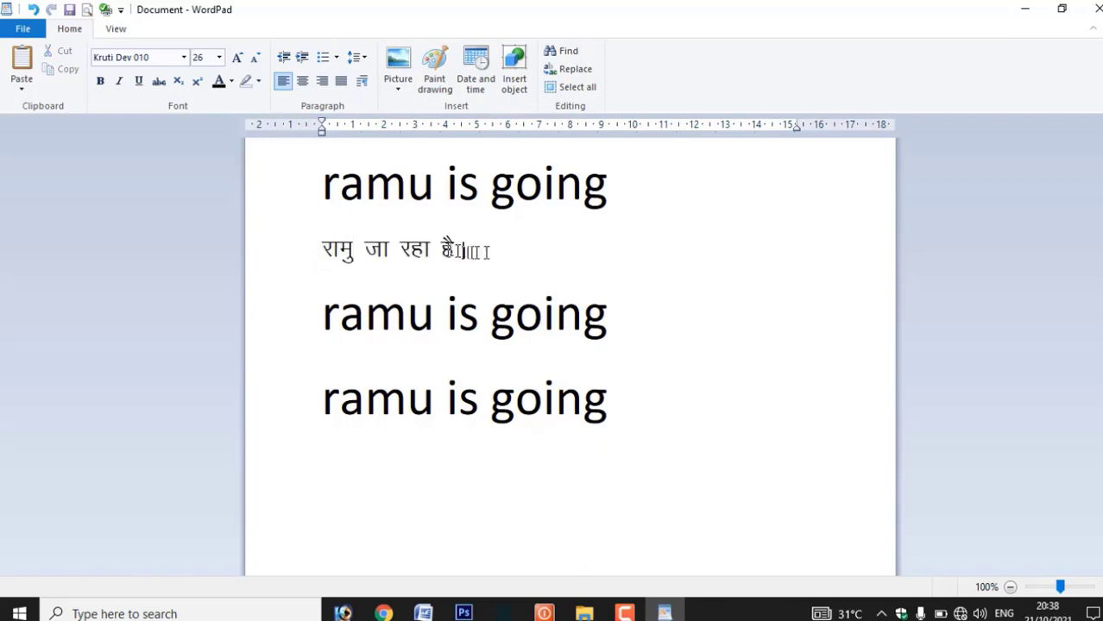
Step: Grow the Hindi sentence's font to size 80 and shrink it to 28
{"action": "left_click_drag", "start_coordinate": [475, 252], "coordinate": [345, 254]}
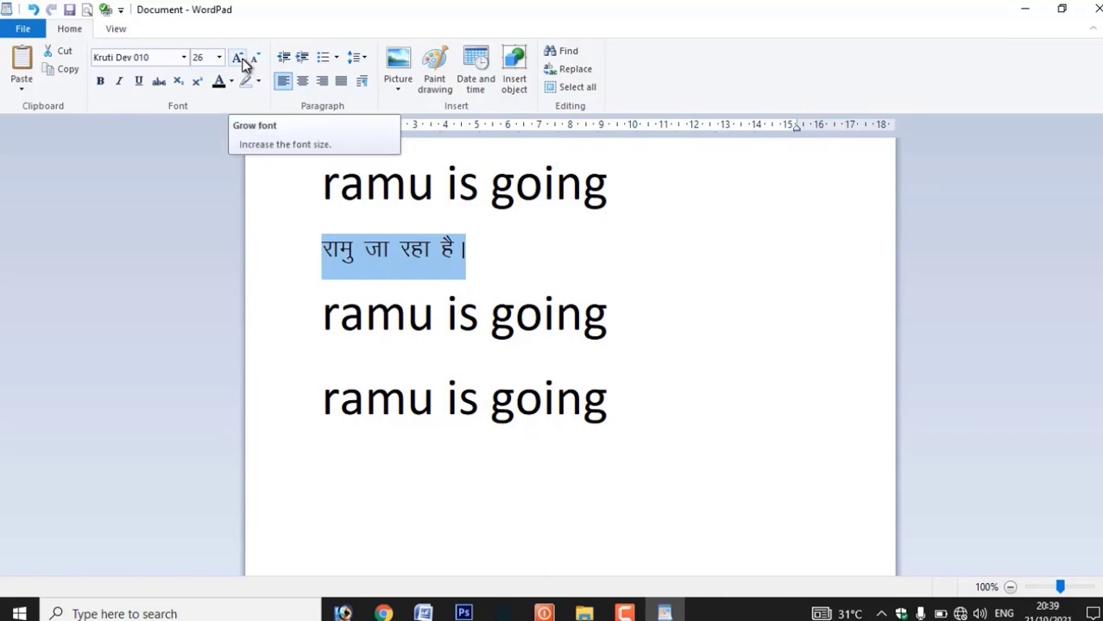
{"action": "key", "text": "ctrl+shift+period"}
{"action": "key", "text": "ctrl+shift+period"}
{"action": "key", "text": "ctrl+shift+period"}
{"action": "key", "text": "ctrl+shift+period"}
{"action": "key", "text": "ctrl+shift+period"}
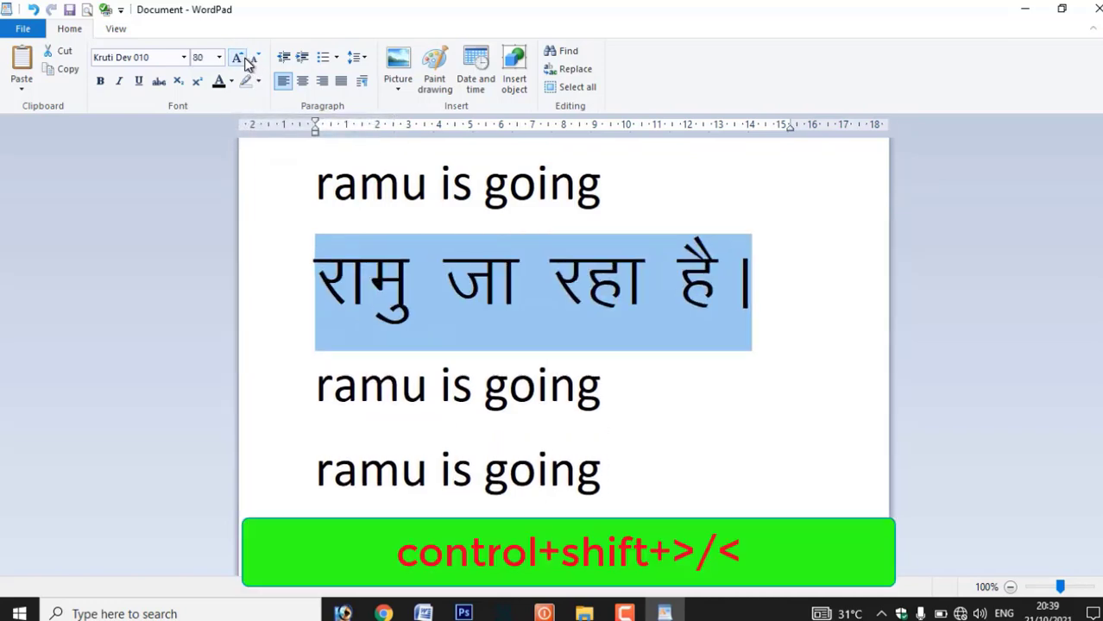
{"action": "left_click", "coordinate": [256, 59]}
{"action": "left_click", "coordinate": [255, 59]}
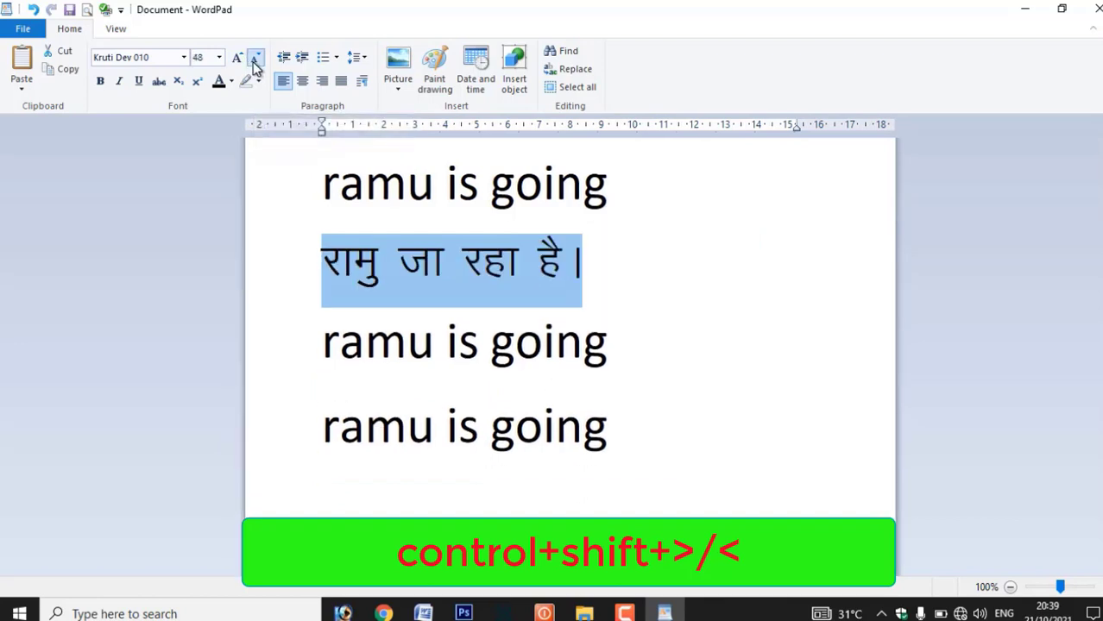
{"action": "left_click", "coordinate": [256, 60]}
{"action": "left_click", "coordinate": [256, 60]}
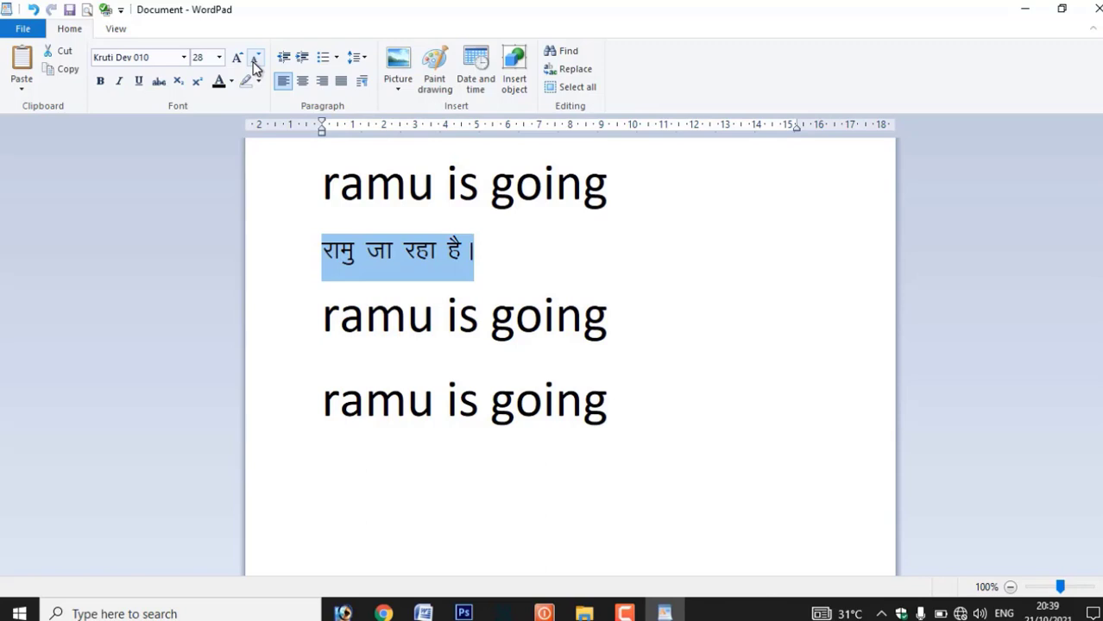
Step: Enlarge the selected Hindi sentence once more to size 90 and reduce it back to 28
{"action": "key", "text": "ctrl+shift+period"}
{"action": "key", "text": "ctrl+shift+period"}
{"action": "key", "text": "ctrl+shift+period"}
{"action": "key", "text": "ctrl+shift+period"}
{"action": "key", "text": "ctrl+shift+period"}
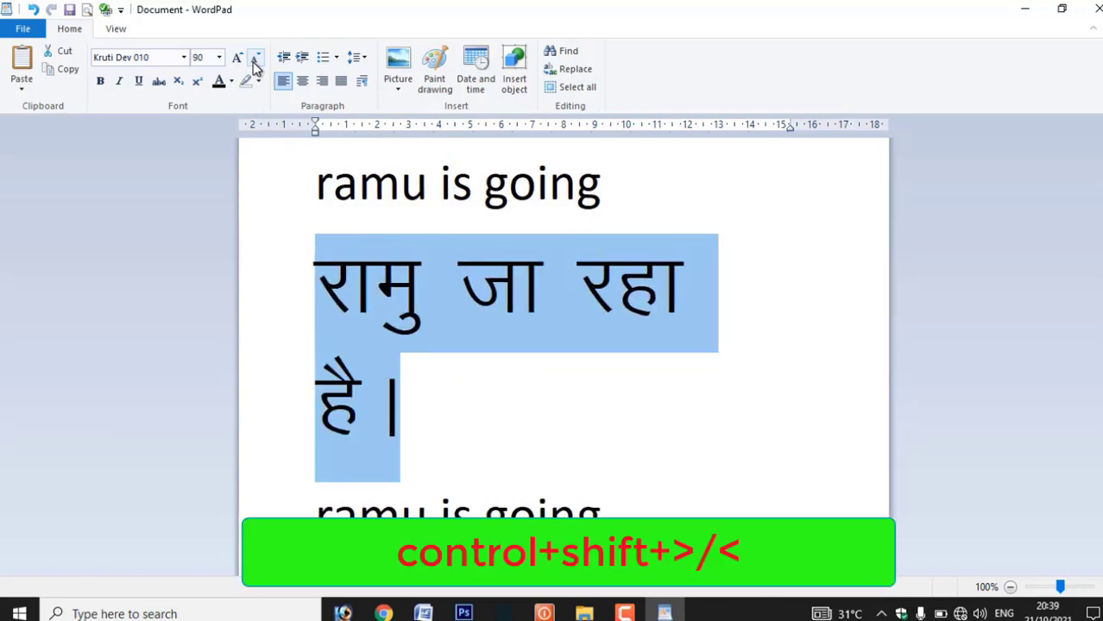
{"action": "key", "text": "ctrl+shift+comma"}
{"action": "key", "text": "ctrl+shift+comma"}
{"action": "key", "text": "ctrl+shift+comma"}
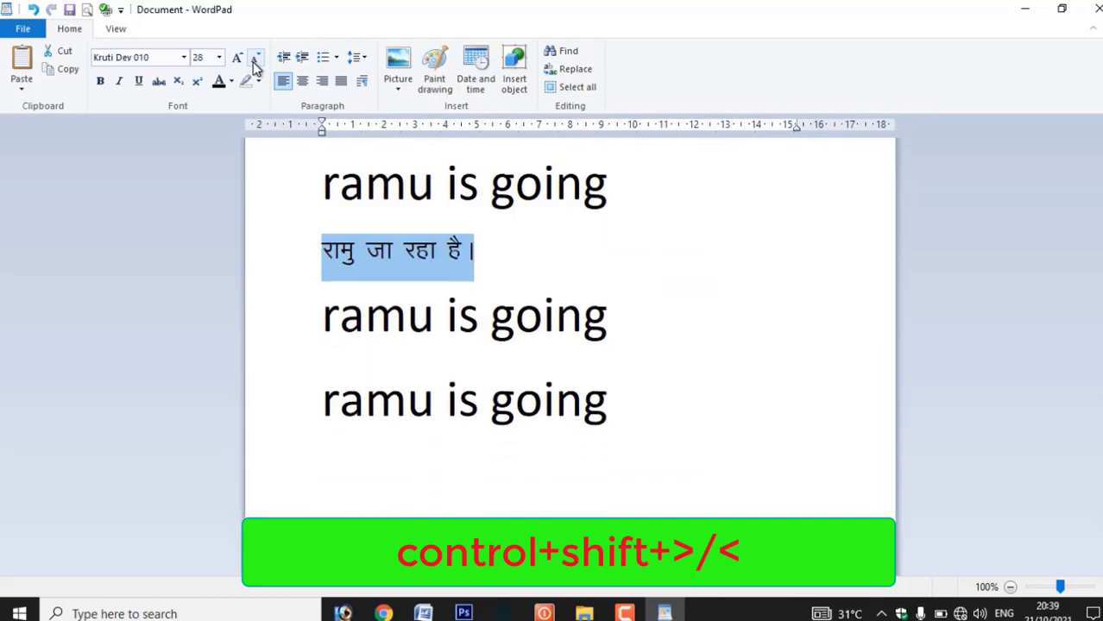
Step: Try bold, italic and underline one at a time on the Hindi sentence, removing each again
{"action": "left_click", "coordinate": [100, 83]}
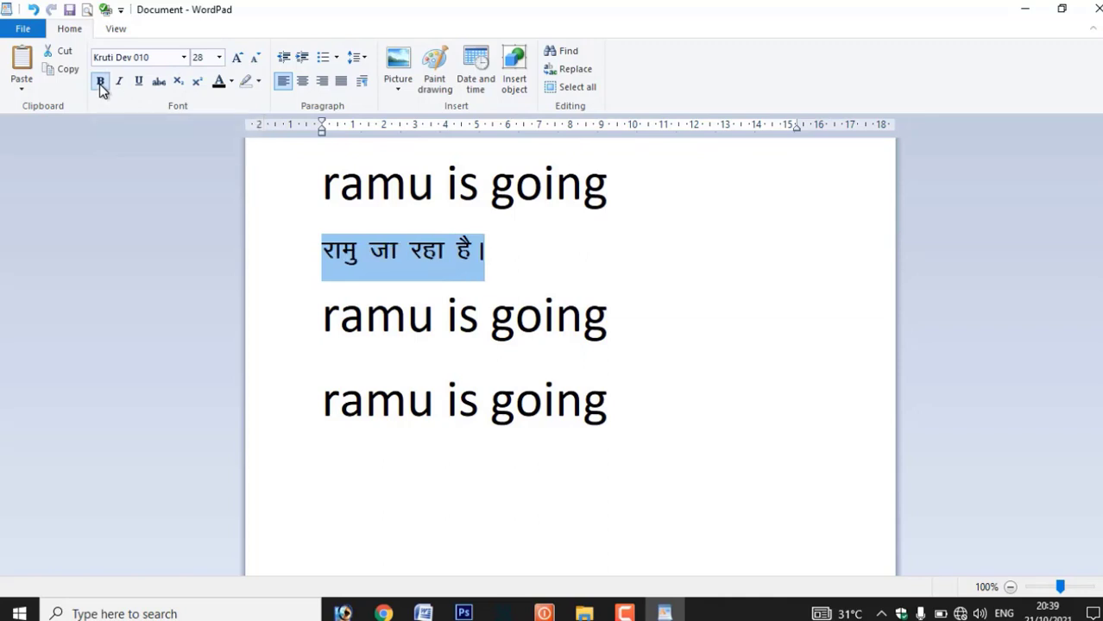
{"action": "left_click", "coordinate": [100, 84]}
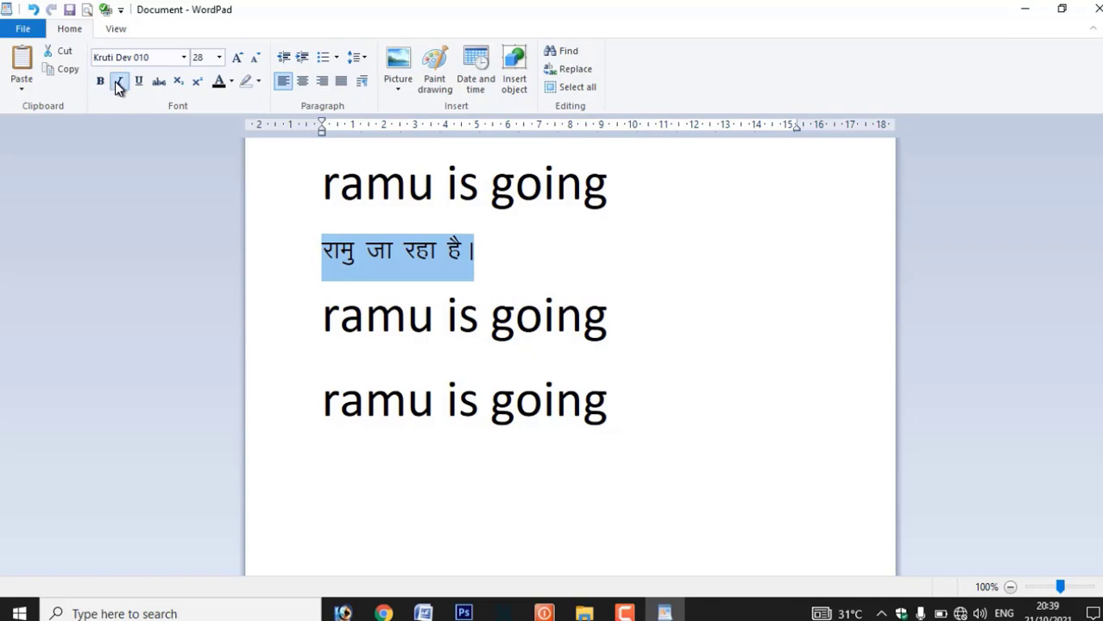
{"action": "left_click", "coordinate": [118, 81]}
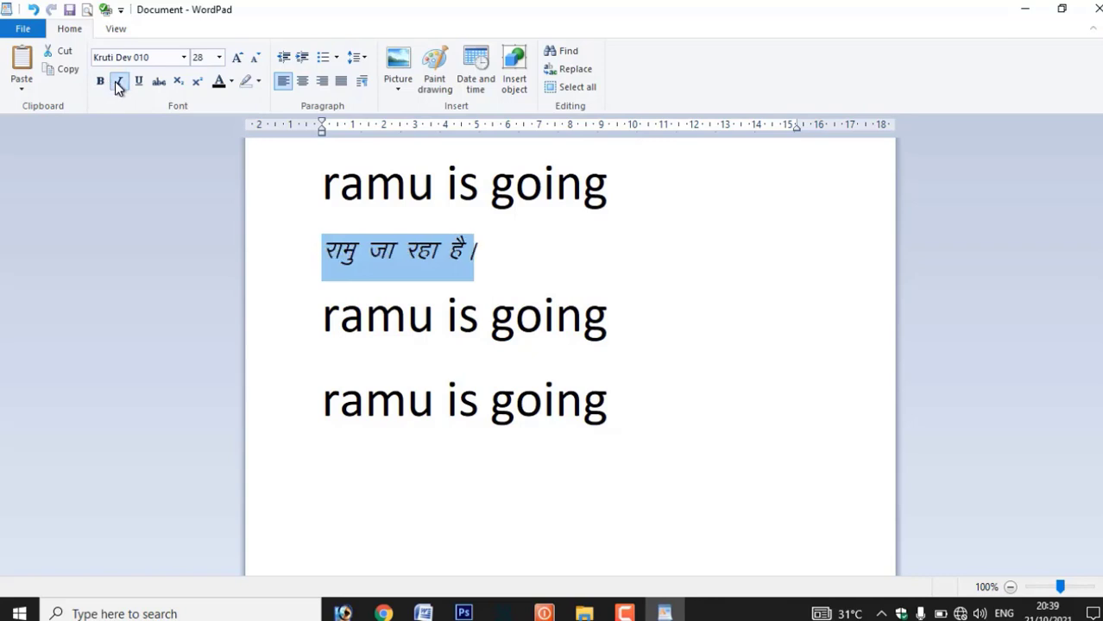
{"action": "left_click", "coordinate": [115, 82]}
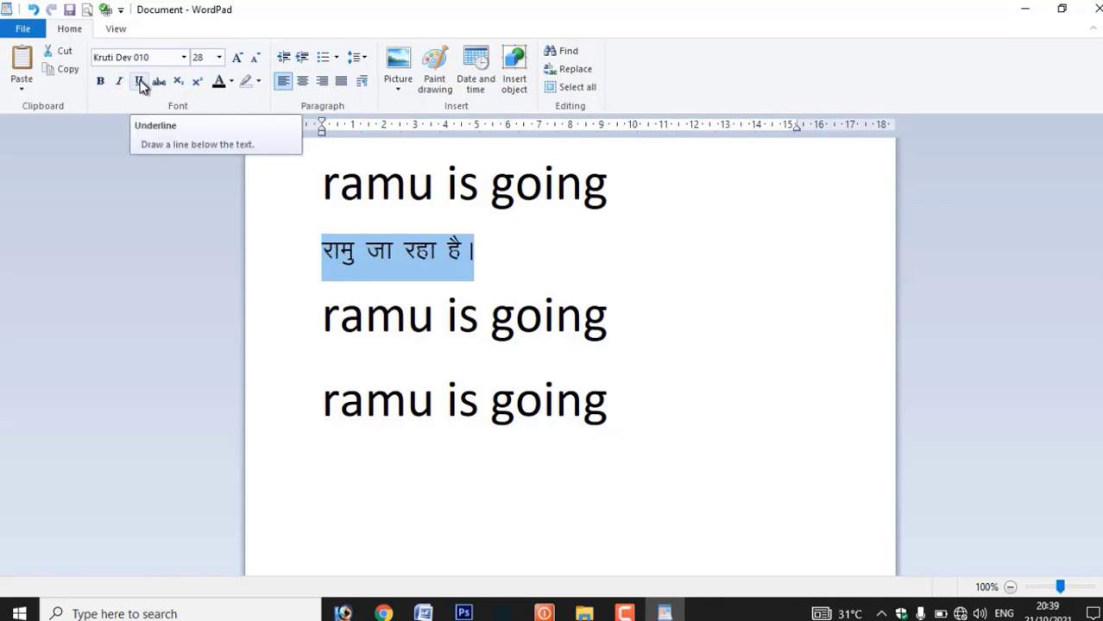
{"action": "left_click", "coordinate": [141, 84]}
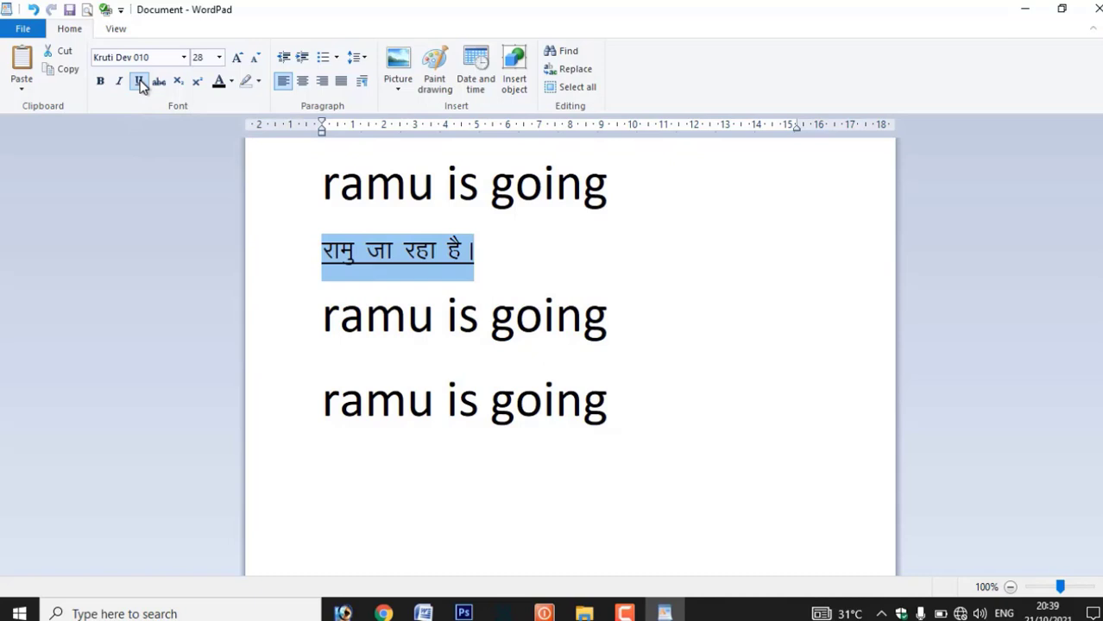
{"action": "left_click", "coordinate": [141, 84]}
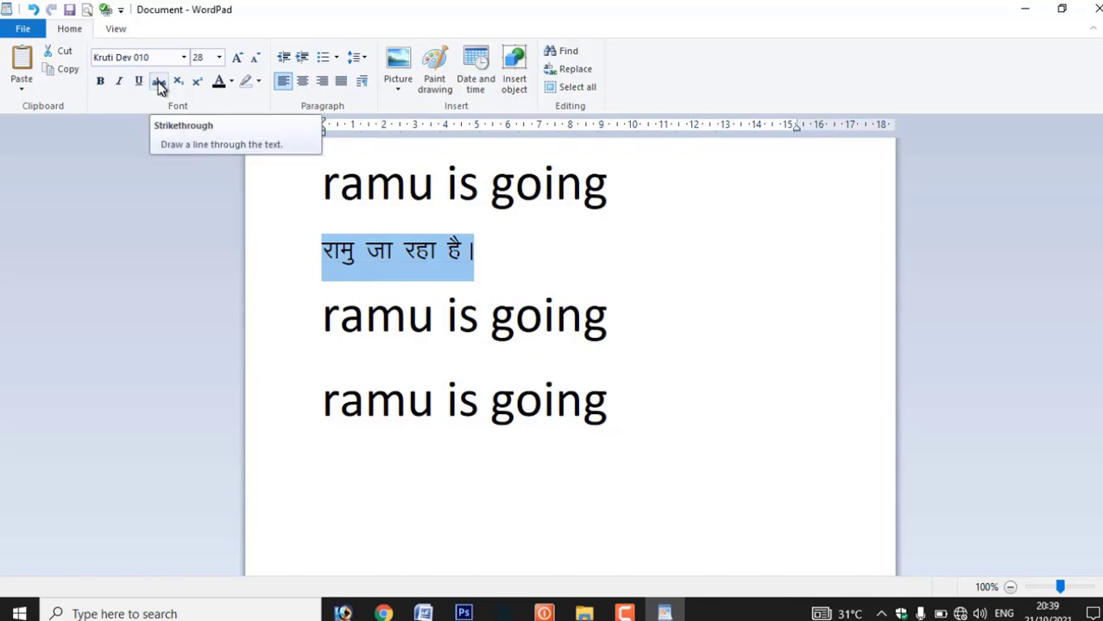
Step: Strike through the Hindi sentence and add "रसा रिसार" at its end in the same formatting
{"action": "left_click", "coordinate": [159, 84]}
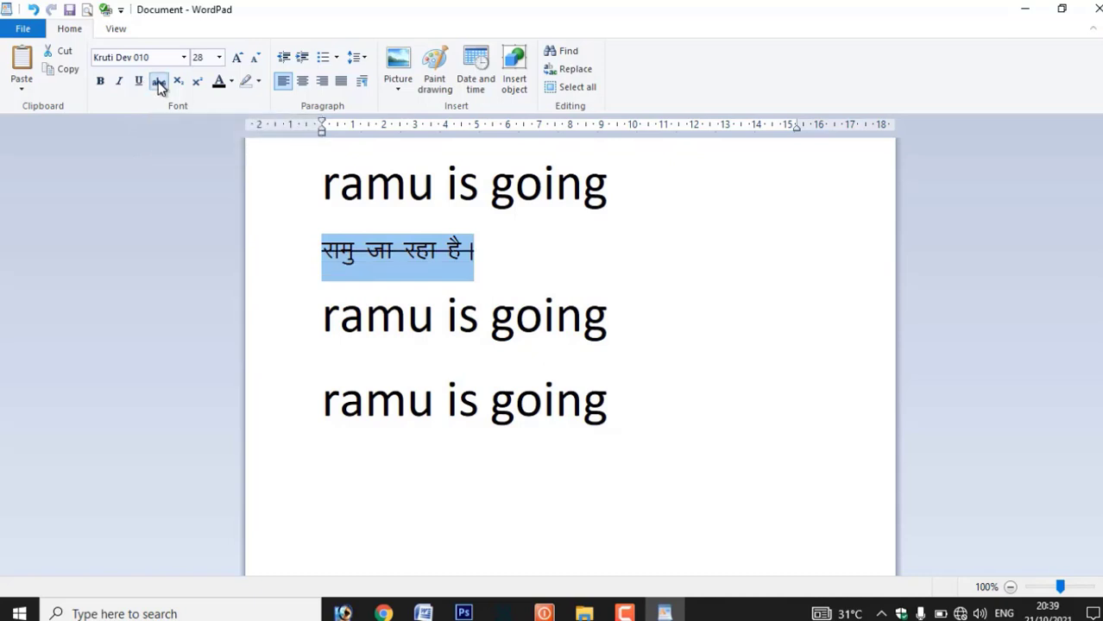
{"action": "left_click", "coordinate": [488, 246]}
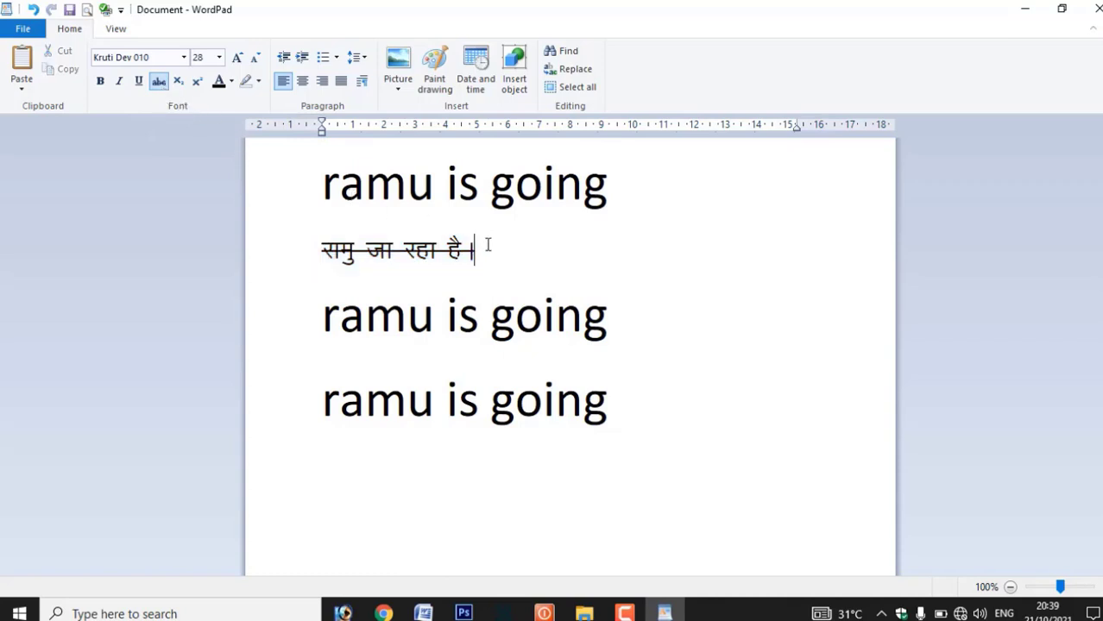
{"action": "type", "text": ",slk fjlkj"}
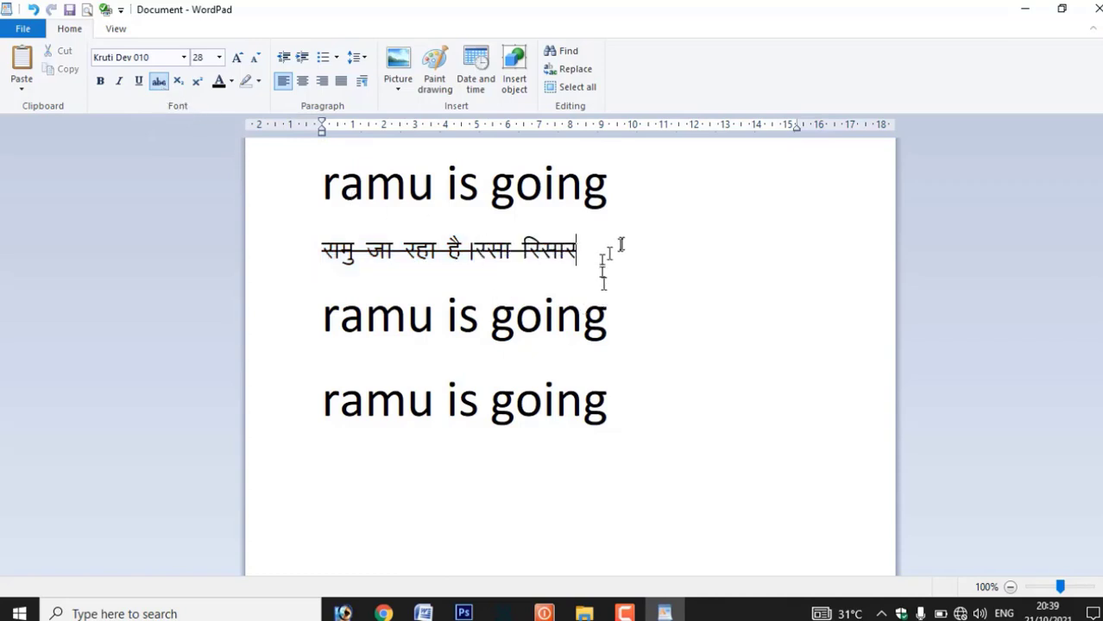
Step: Remove the strikethrough from the entire Hindi line
{"action": "left_click_drag", "start_coordinate": [621, 246], "coordinate": [338, 249]}
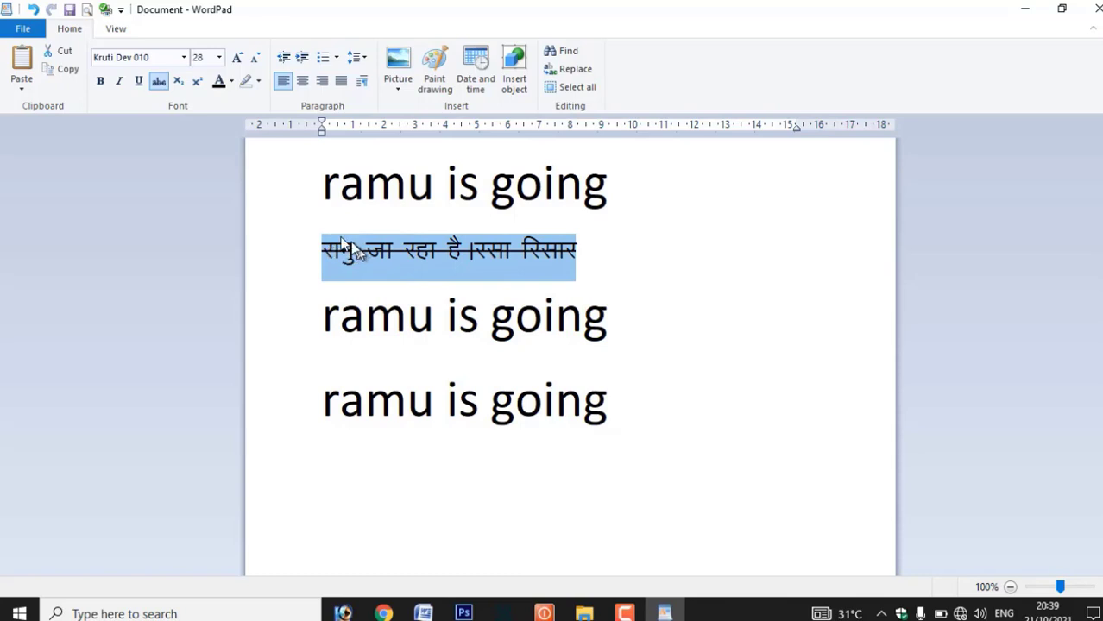
{"action": "left_click", "coordinate": [159, 83]}
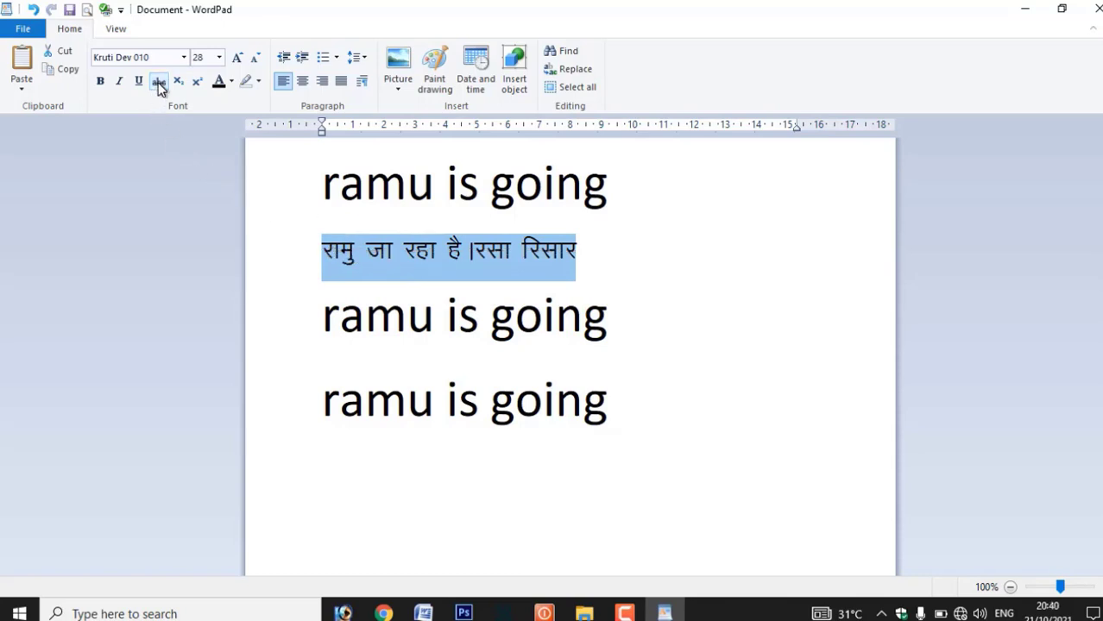
Step: Insert a new line reading "co2" below the "ramu is going" that follows the Hindi line
{"action": "left_click", "coordinate": [645, 337]}
{"action": "key", "text": "Return"}
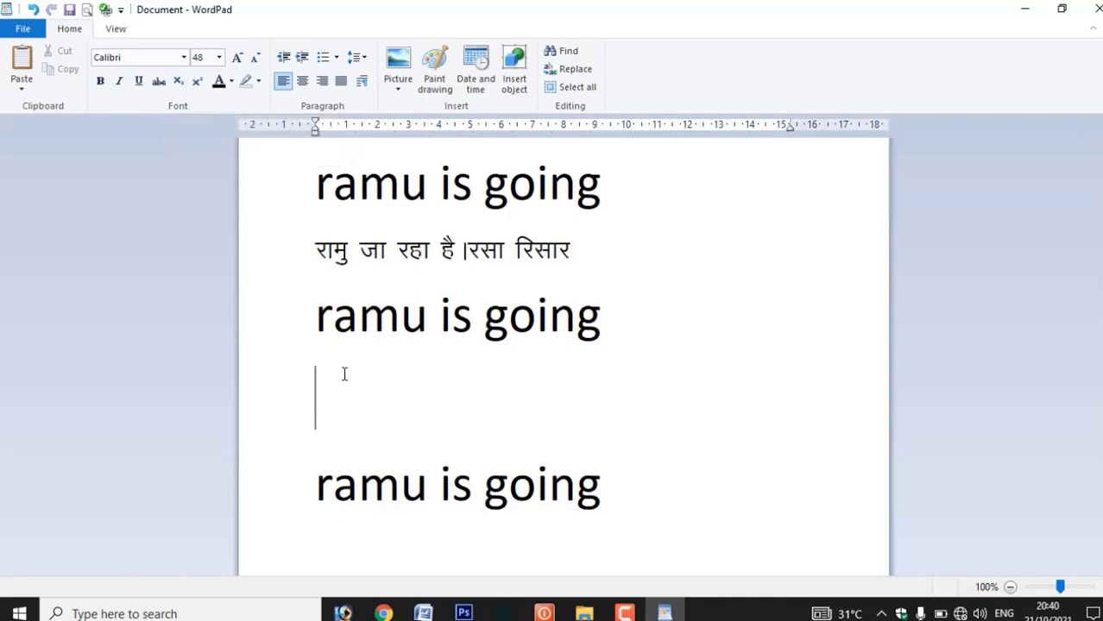
{"action": "type", "text": "co2"}
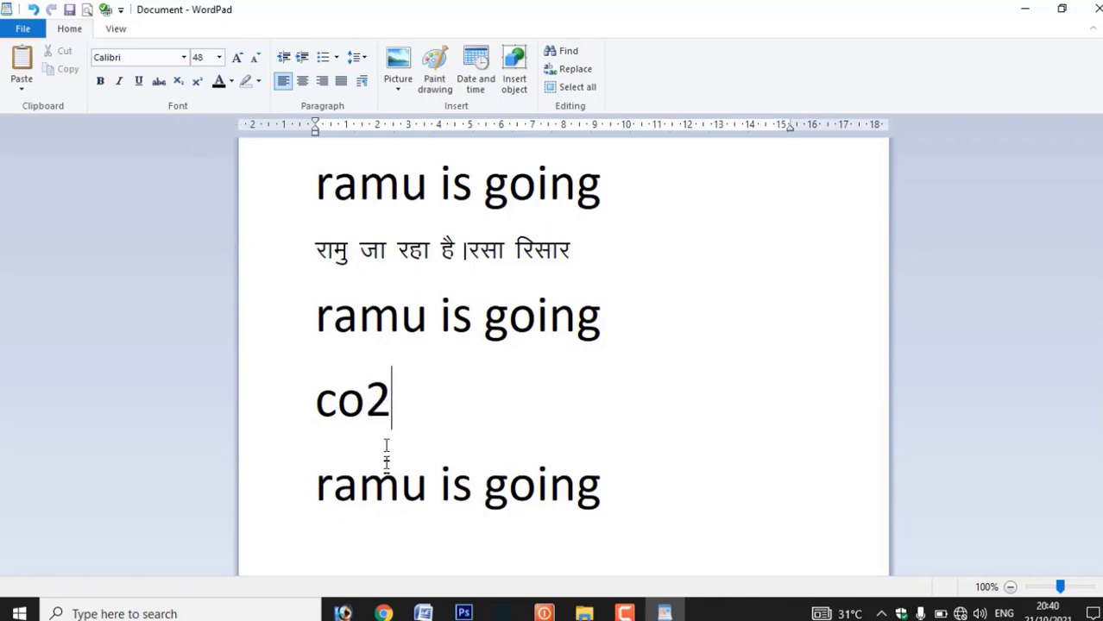
Step: Format the 2 in "co2" as subscript, trying superscript once before returning to subscript
{"action": "left_click", "coordinate": [372, 399]}
{"action": "left_click_drag", "start_coordinate": [372, 399], "coordinate": [393, 398]}
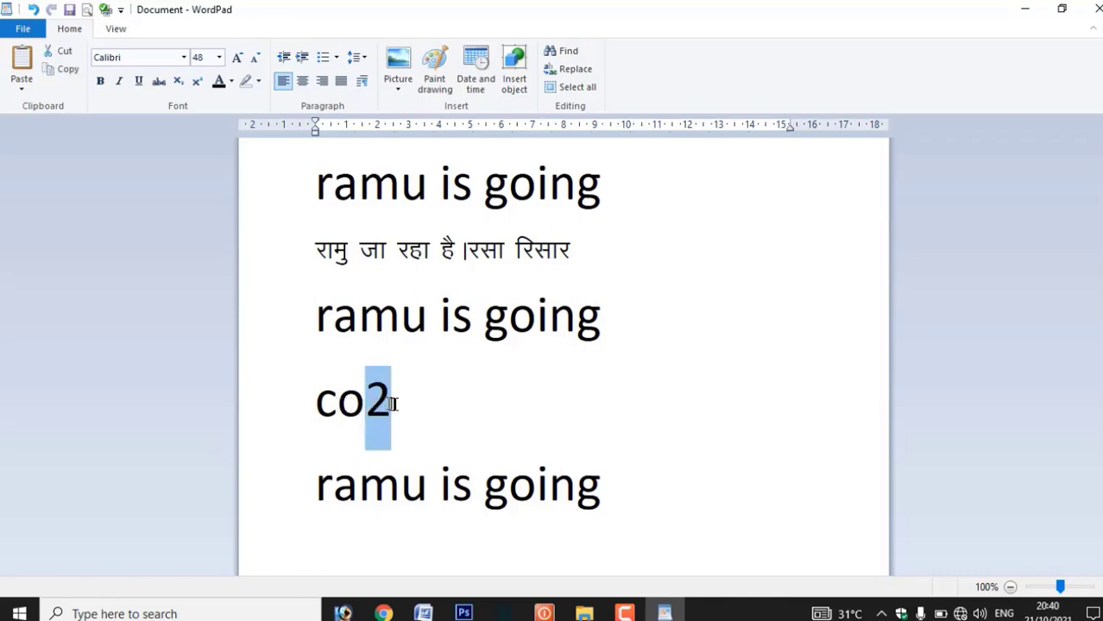
{"action": "left_click", "coordinate": [179, 84]}
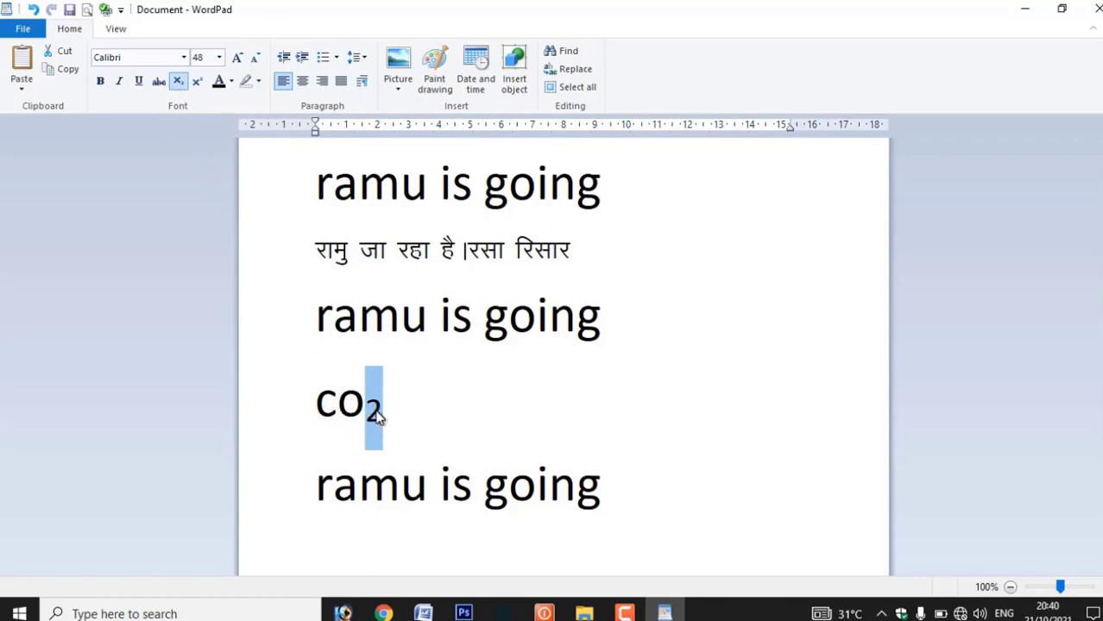
{"action": "left_click", "coordinate": [199, 82]}
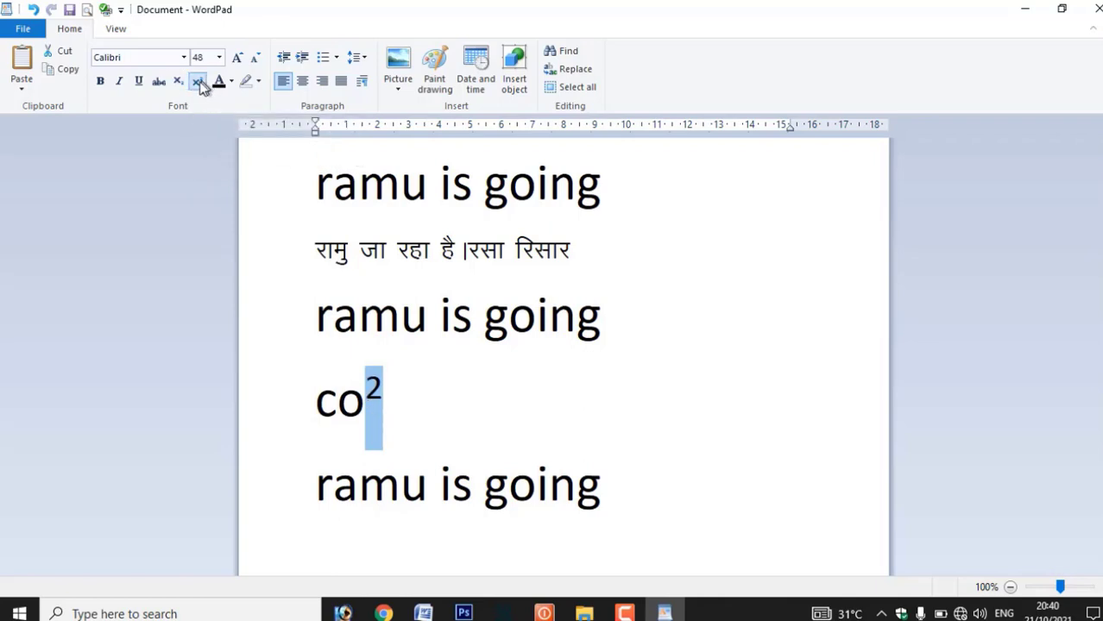
{"action": "left_click", "coordinate": [178, 87]}
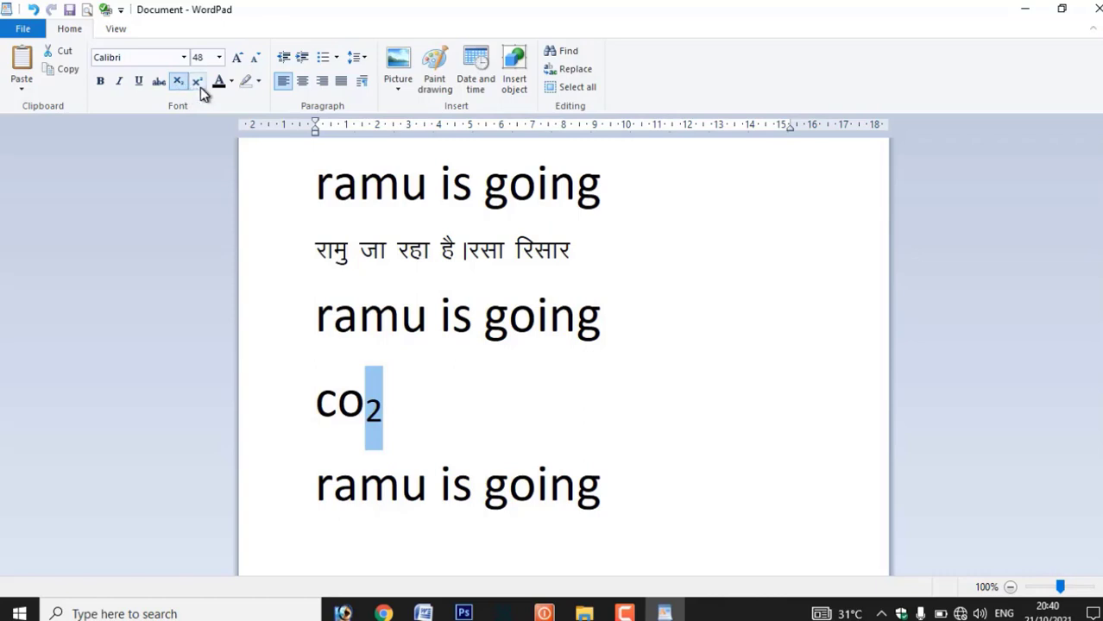
Step: Colour the whole "co2" text red and add a blank line below it
{"action": "left_click", "coordinate": [411, 399]}
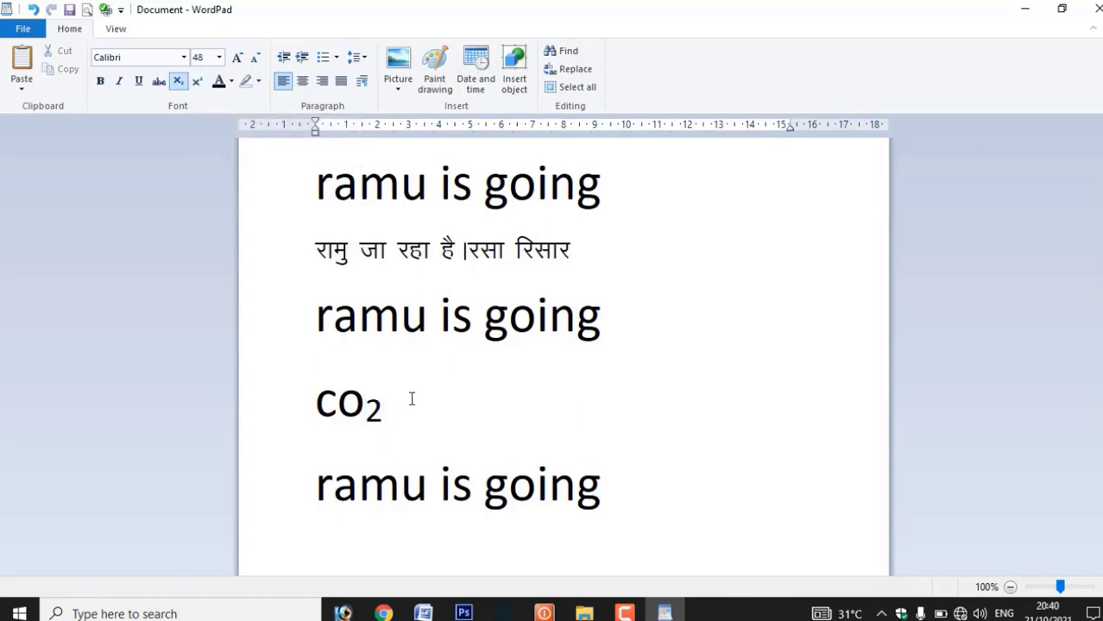
{"action": "left_click_drag", "start_coordinate": [402, 404], "coordinate": [289, 394]}
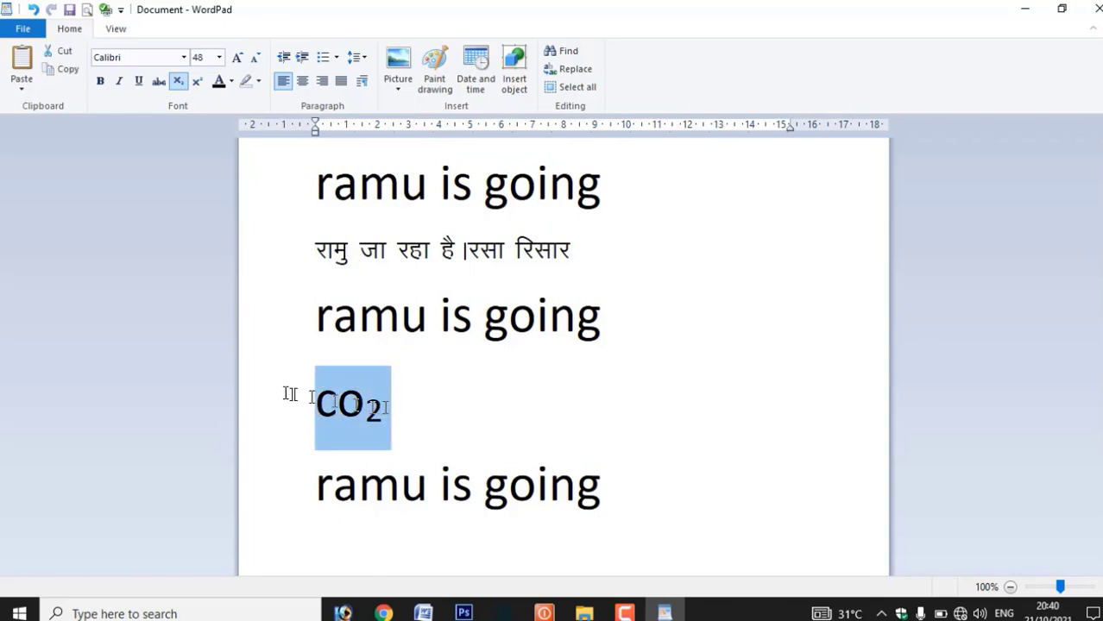
{"action": "left_click", "coordinate": [231, 82]}
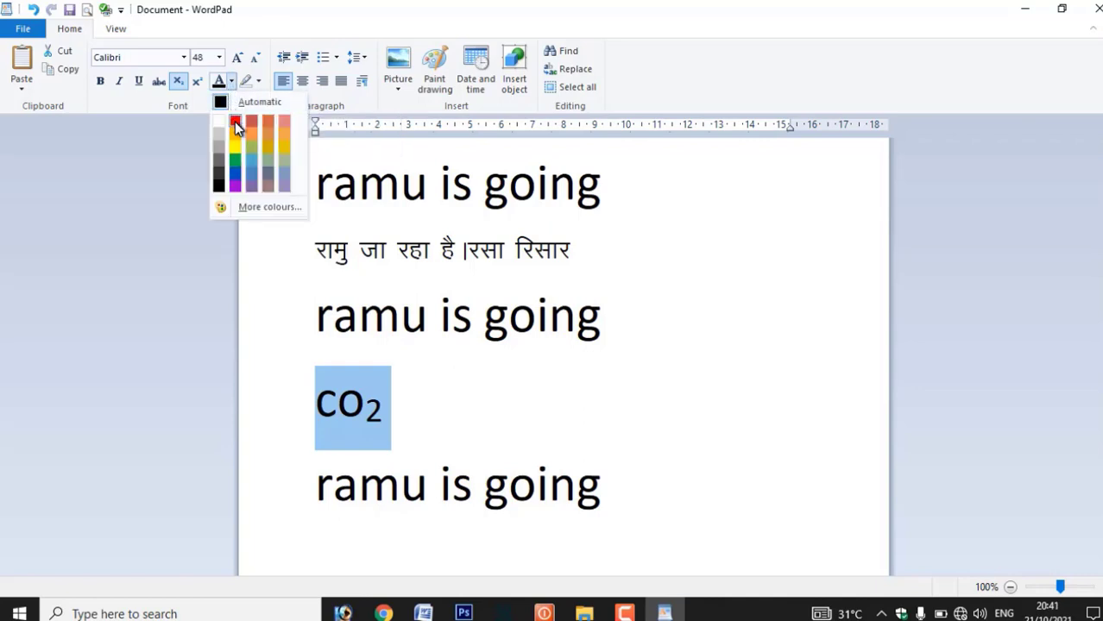
{"action": "left_click", "coordinate": [235, 122]}
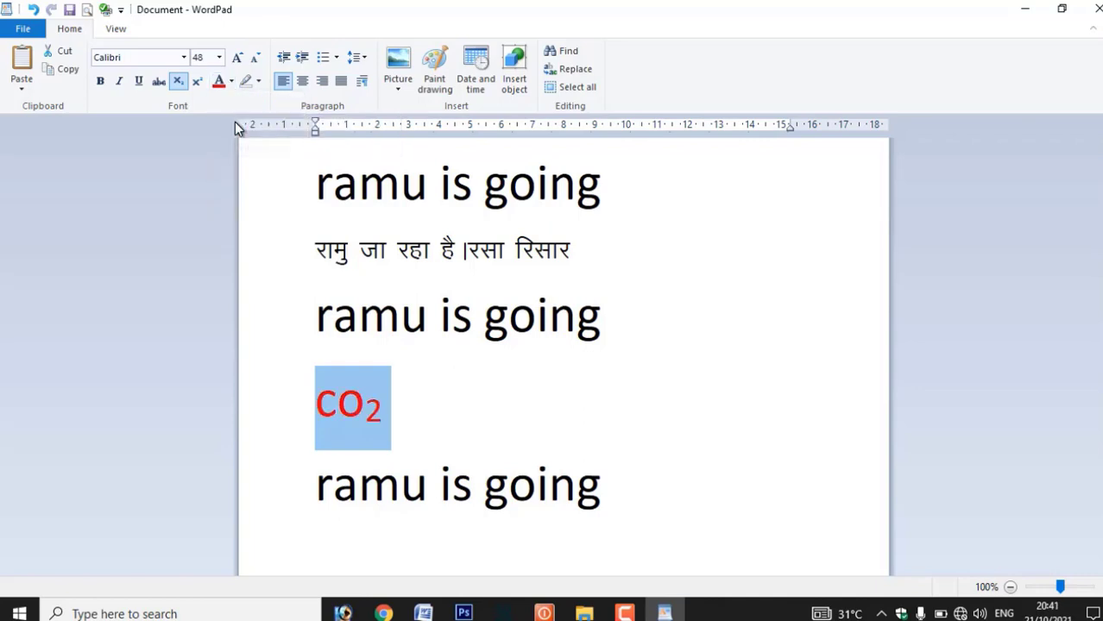
{"action": "left_click", "coordinate": [422, 409]}
{"action": "key", "text": "Return"}
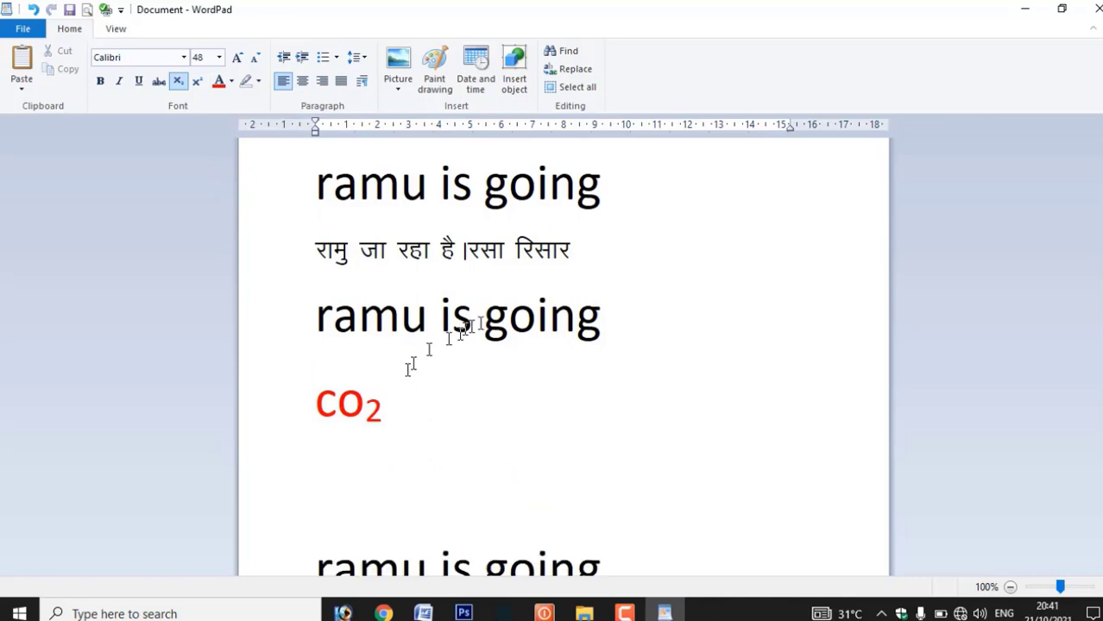
Step: Colour the Hindi line blue and the "ramu is going" line directly above it gold
{"action": "triple_click", "coordinate": [372, 250]}
{"action": "left_click", "coordinate": [230, 82]}
{"action": "left_click", "coordinate": [235, 175]}
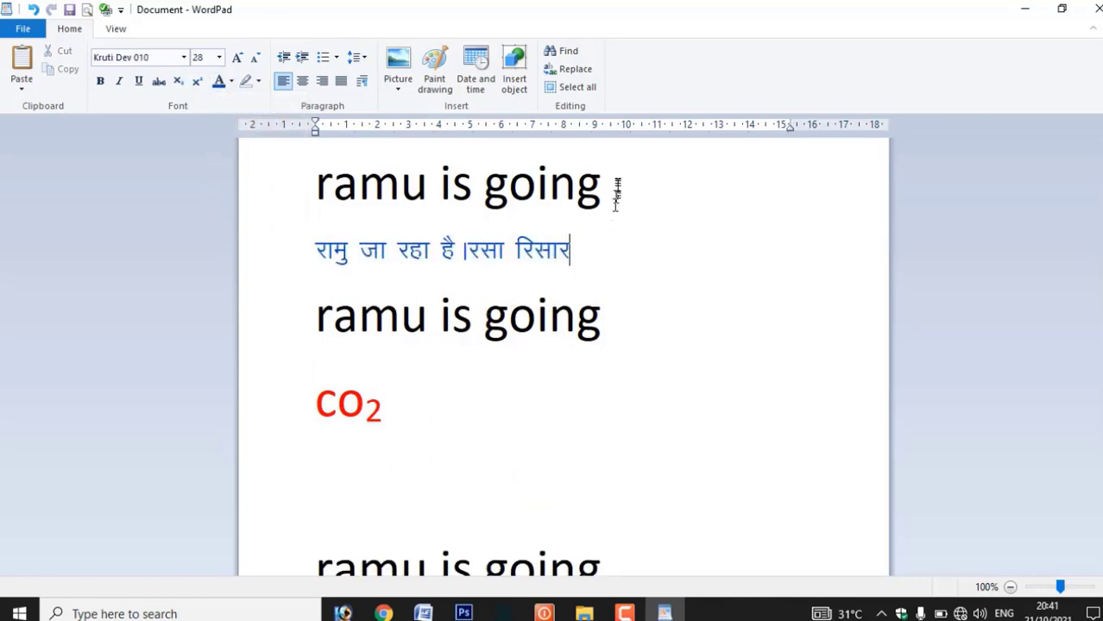
{"action": "left_click_drag", "start_coordinate": [614, 192], "coordinate": [315, 185]}
{"action": "left_click", "coordinate": [231, 82]}
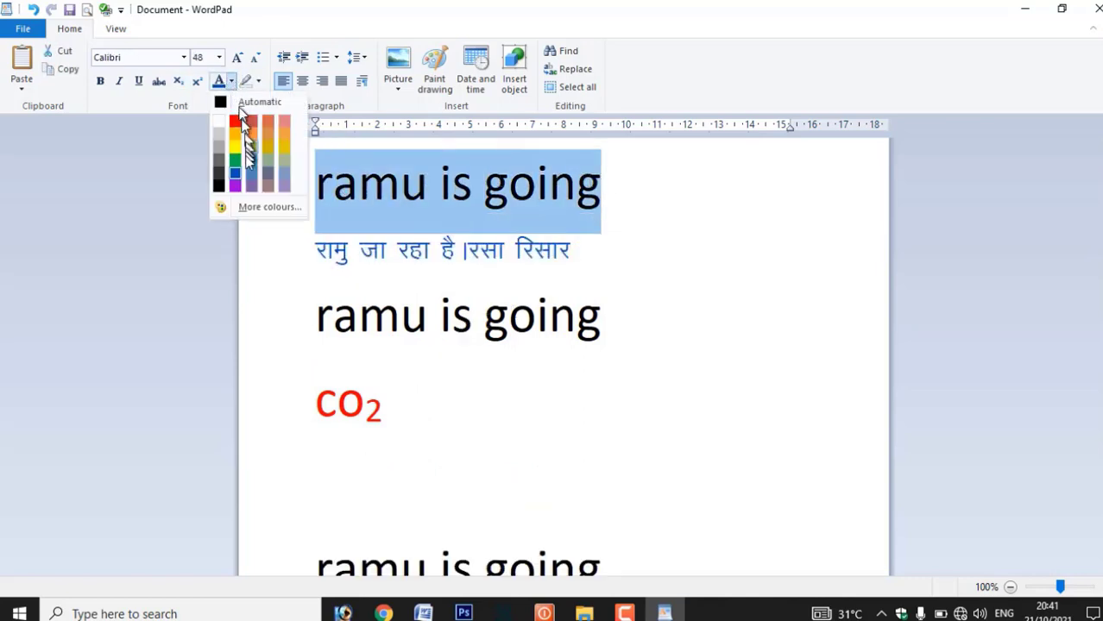
{"action": "left_click", "coordinate": [232, 138]}
Step: Insert a new line reading "ramu" above the gold "ramu is going" line
{"action": "left_click", "coordinate": [320, 192]}
{"action": "key", "text": "Return"}
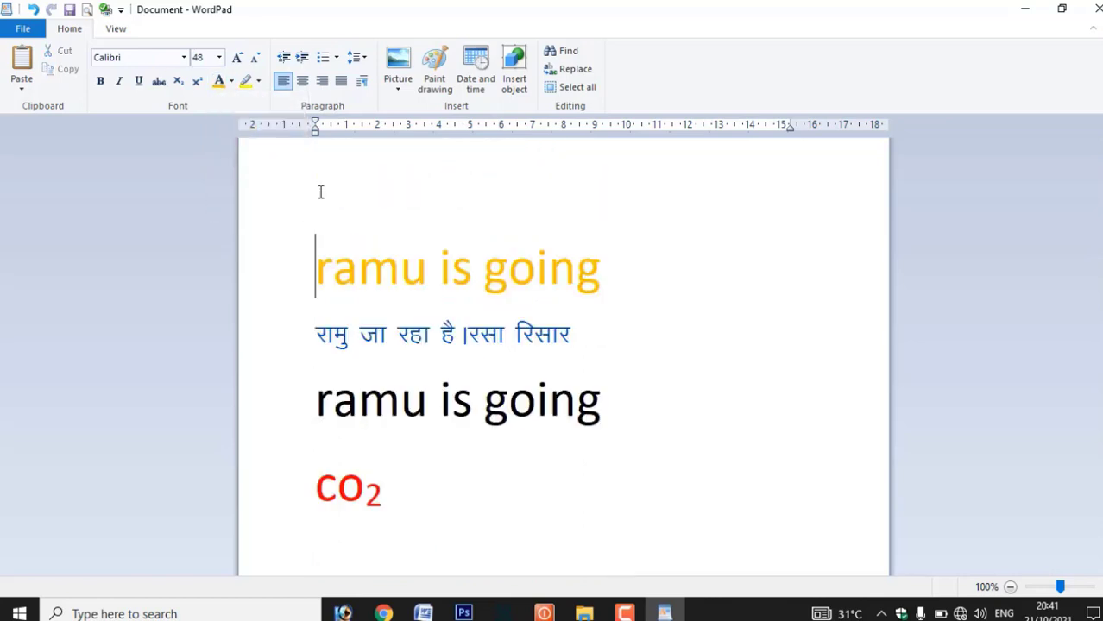
{"action": "key", "text": "Up"}
{"action": "type", "text": "ramu"}
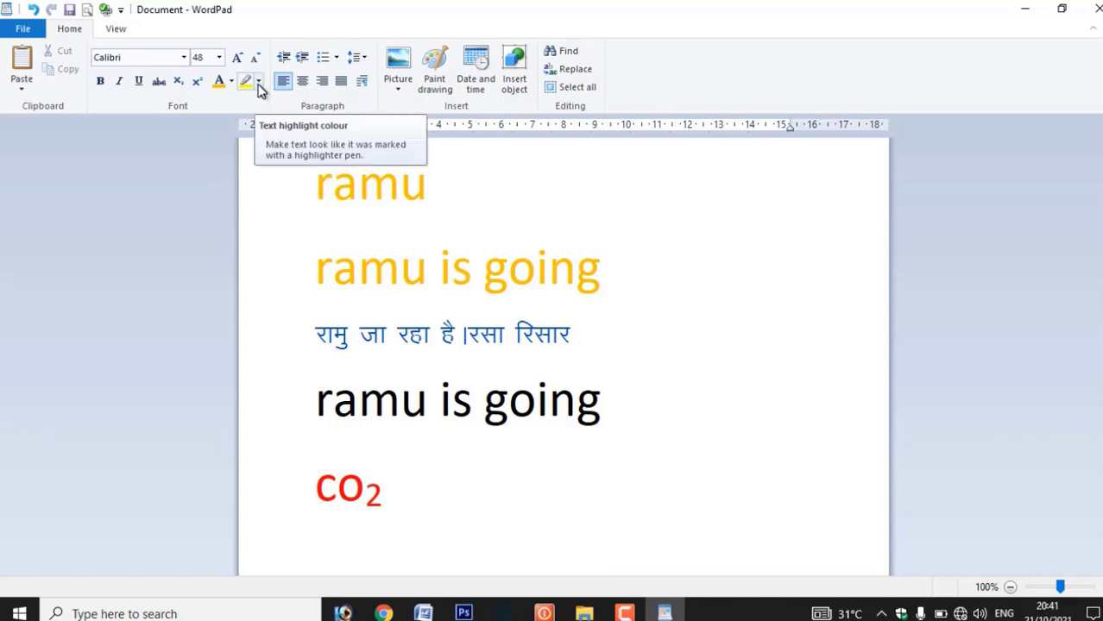
Step: Highlight "ramu" in green, add a blank line below it and set the highlight there to no colour
{"action": "left_click", "coordinate": [295, 173]}
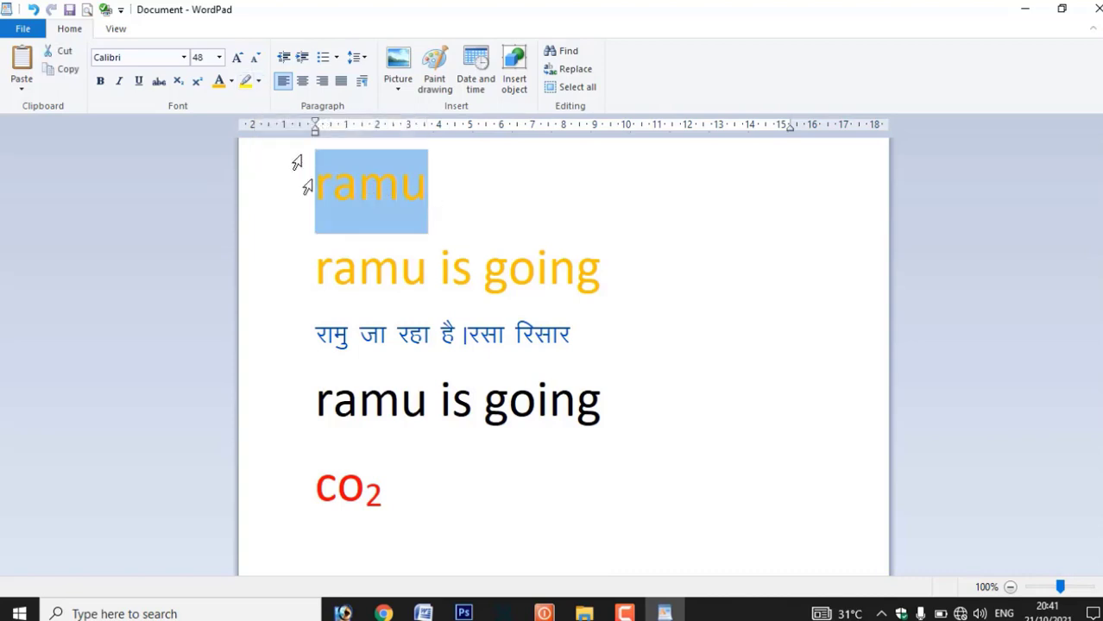
{"action": "left_click", "coordinate": [259, 83]}
{"action": "left_click", "coordinate": [273, 105]}
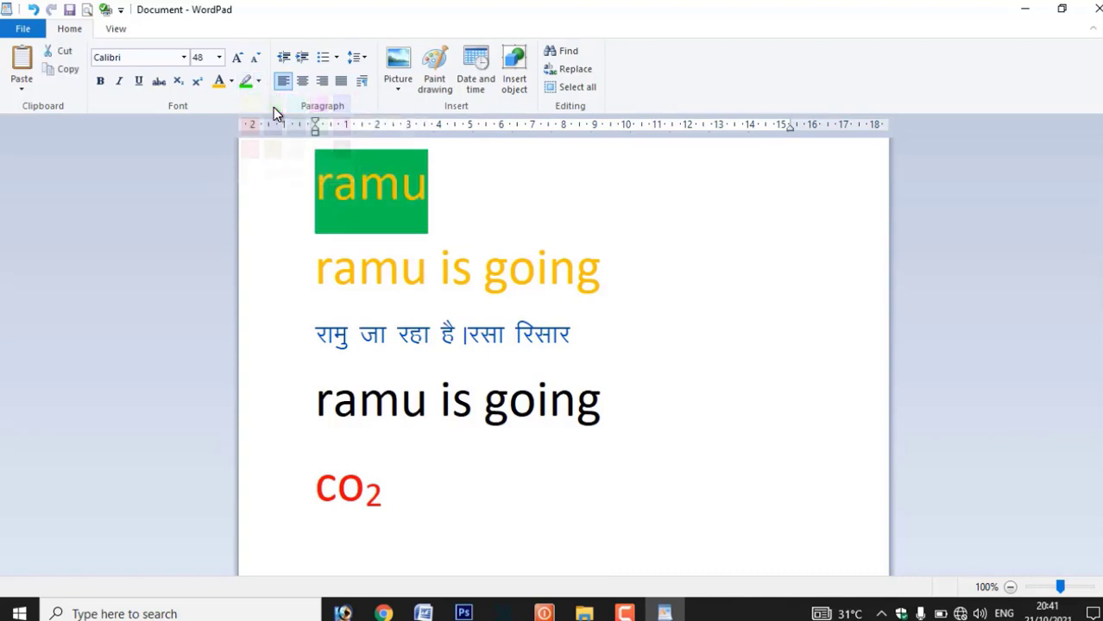
{"action": "left_click", "coordinate": [462, 192]}
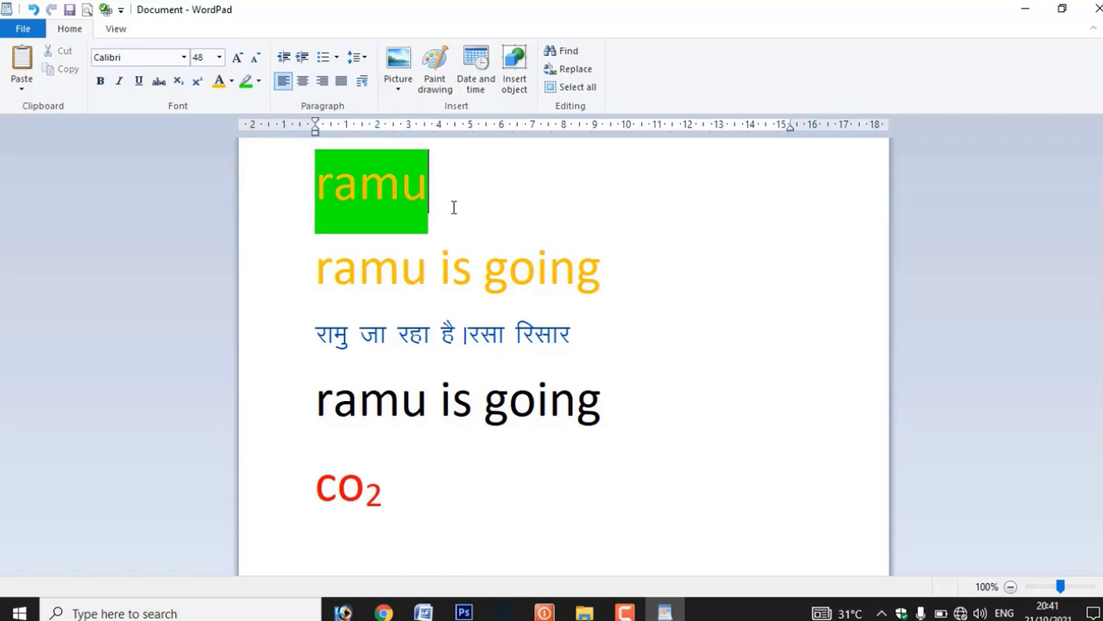
{"action": "key", "text": "Return"}
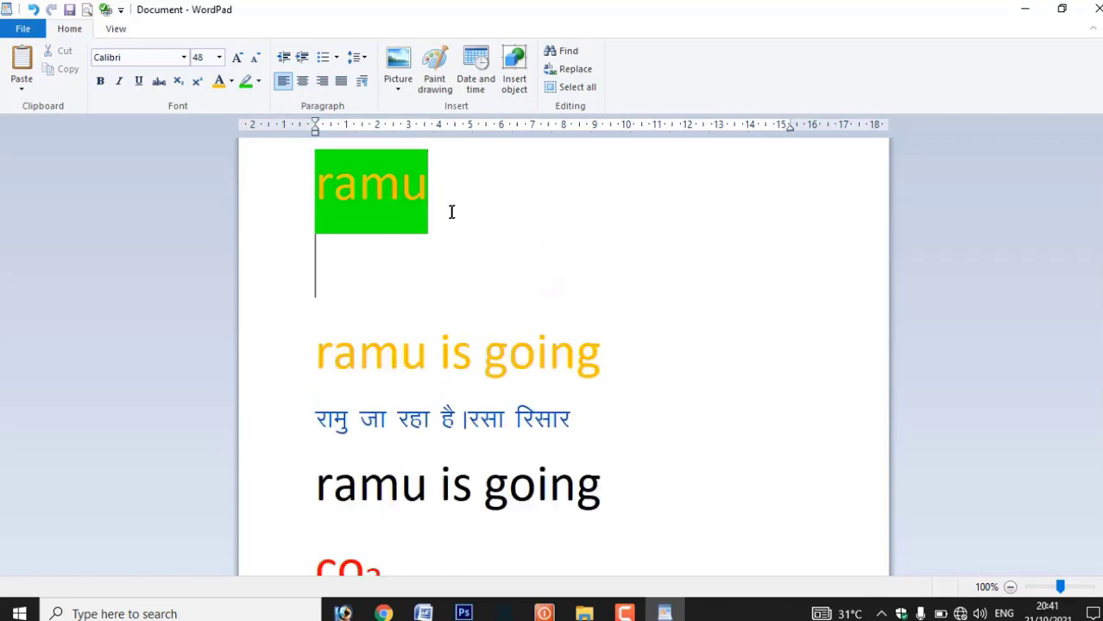
{"action": "left_click", "coordinate": [258, 81]}
{"action": "left_click", "coordinate": [270, 176]}
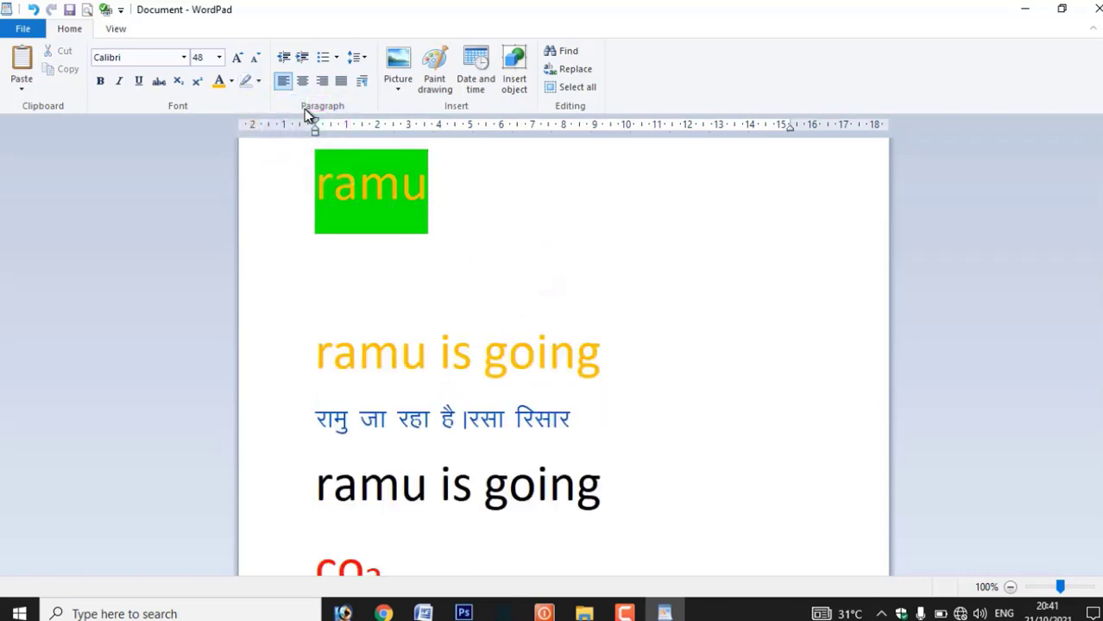
Step: Increase the indent of the highlighted "ramu" line by six levels
{"action": "left_click", "coordinate": [303, 61]}
{"action": "left_click", "coordinate": [303, 60]}
{"action": "left_click", "coordinate": [303, 60]}
{"action": "left_click", "coordinate": [303, 61]}
{"action": "left_click", "coordinate": [303, 60]}
{"action": "left_click", "coordinate": [303, 61]}
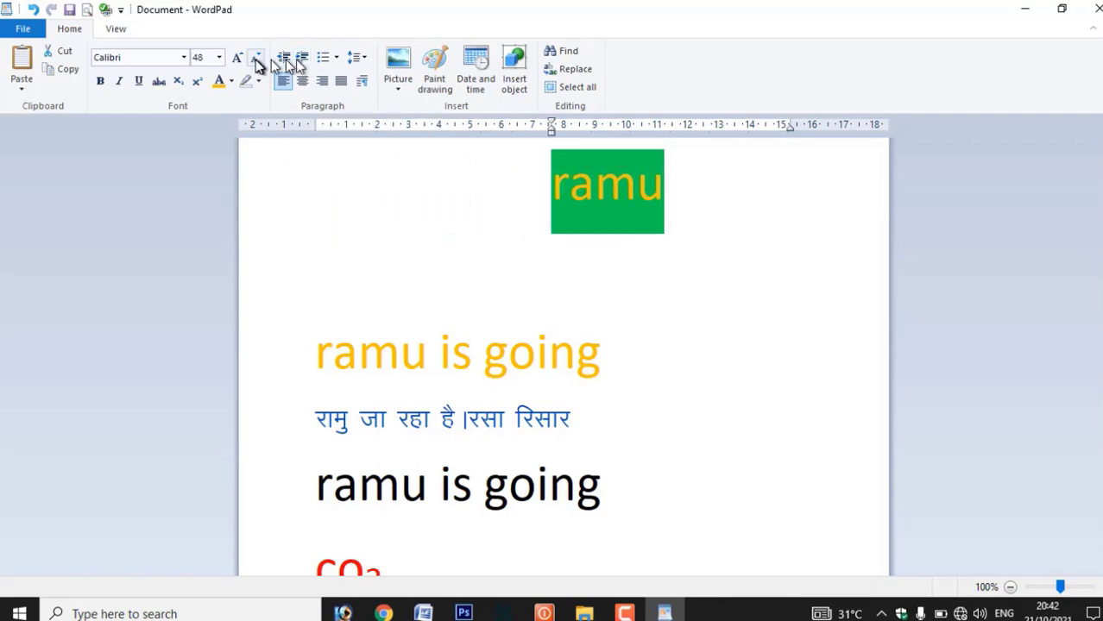
Step: Decrease the indent of the highlighted "ramu" line back to the left margin
{"action": "left_click", "coordinate": [281, 60]}
{"action": "left_click", "coordinate": [281, 61]}
{"action": "left_click", "coordinate": [279, 60]}
{"action": "left_click", "coordinate": [279, 60]}
{"action": "left_click", "coordinate": [280, 61]}
{"action": "left_click", "coordinate": [279, 61]}
Step: Increase the "ramu" line's indent by eight levels, then reduce it to a single level
{"action": "left_click", "coordinate": [301, 60]}
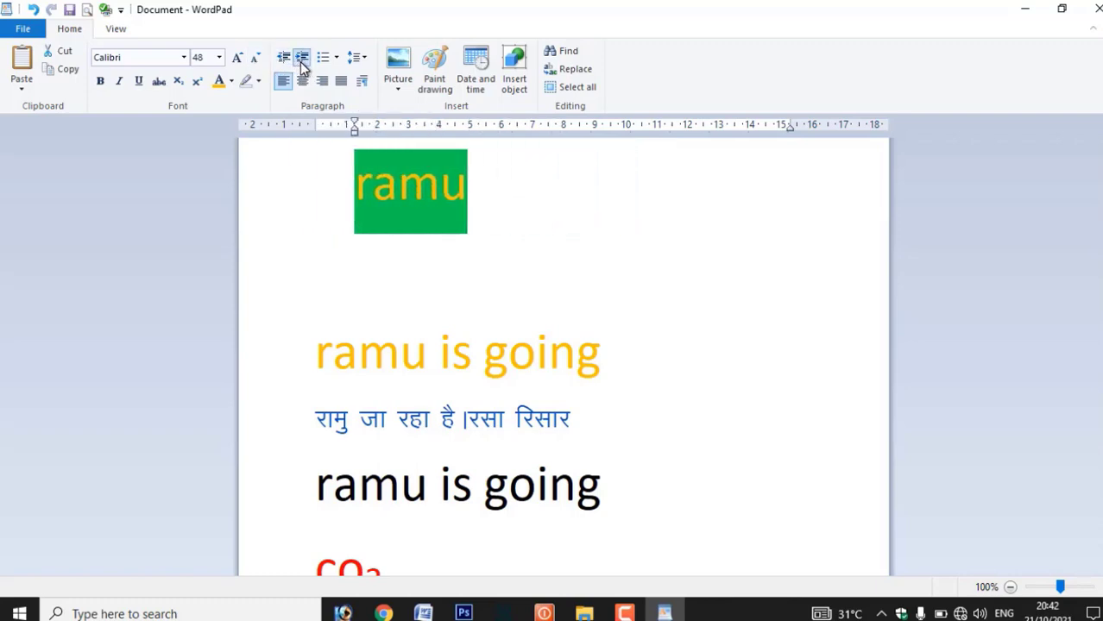
{"action": "left_click", "coordinate": [301, 60]}
{"action": "left_click", "coordinate": [301, 60]}
{"action": "left_click", "coordinate": [300, 62]}
{"action": "left_click", "coordinate": [301, 62]}
{"action": "left_click", "coordinate": [301, 61]}
{"action": "left_click", "coordinate": [300, 62]}
{"action": "left_click", "coordinate": [300, 61]}
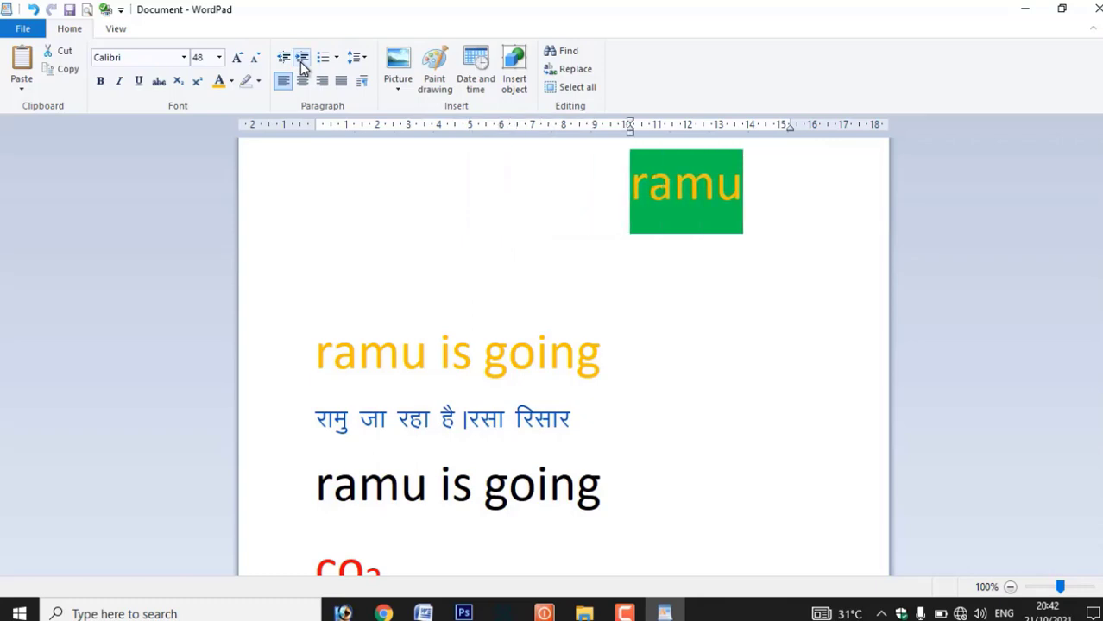
{"action": "left_click", "coordinate": [301, 62]}
{"action": "left_click", "coordinate": [388, 296]}
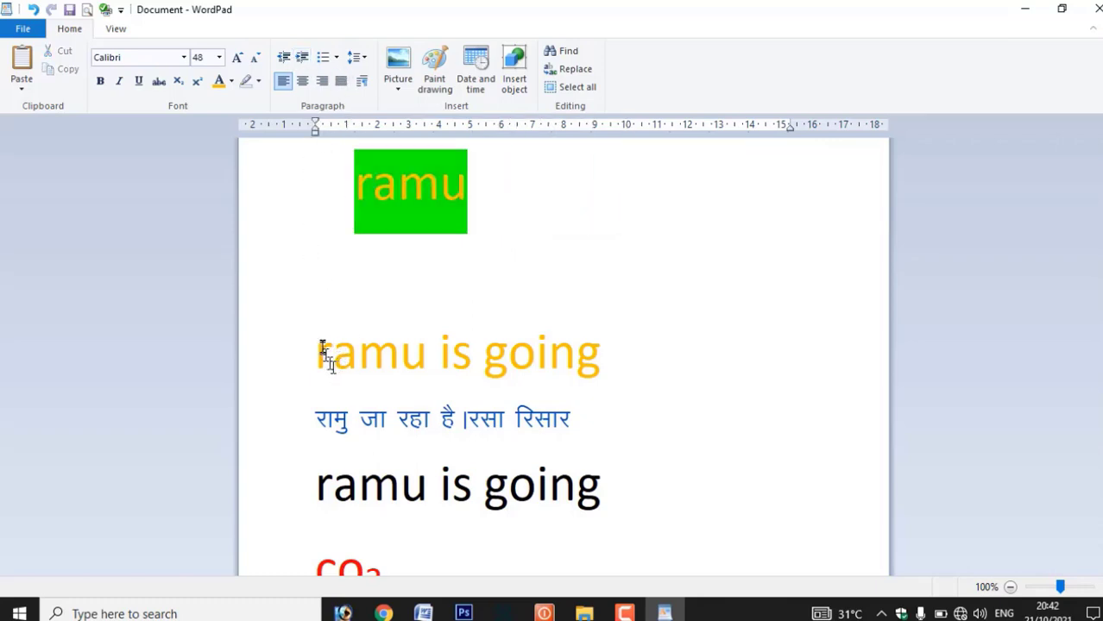
Step: Format the gold "ramu is going", the Hindi line and the black "ramu is going" as a bulleted list
{"action": "left_click_drag", "start_coordinate": [318, 353], "coordinate": [535, 482]}
{"action": "left_click", "coordinate": [336, 57]}
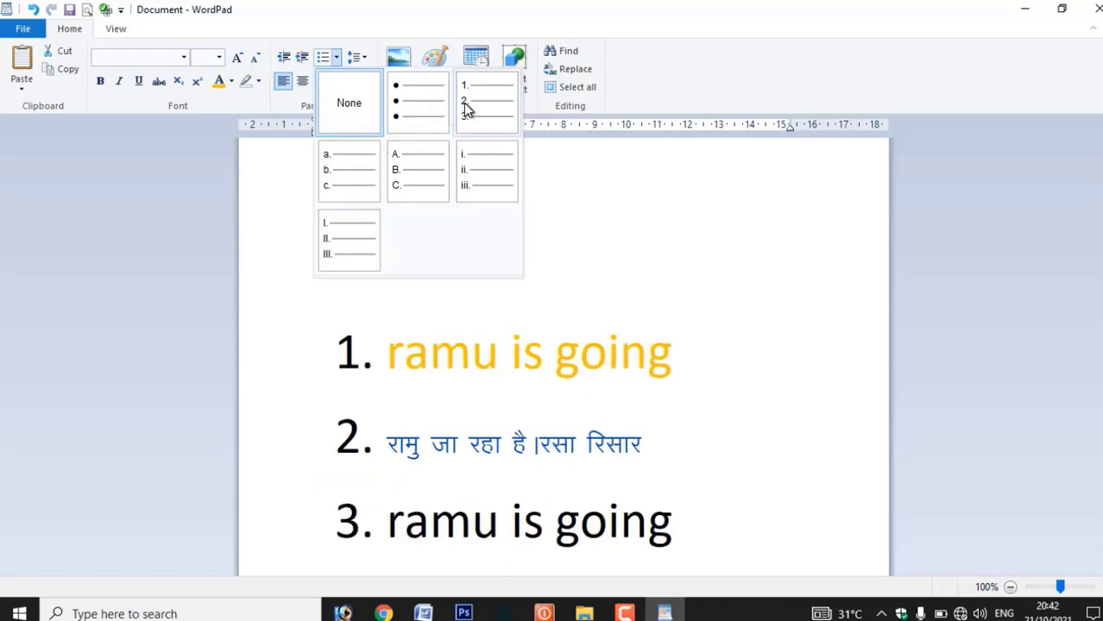
{"action": "left_click", "coordinate": [431, 106]}
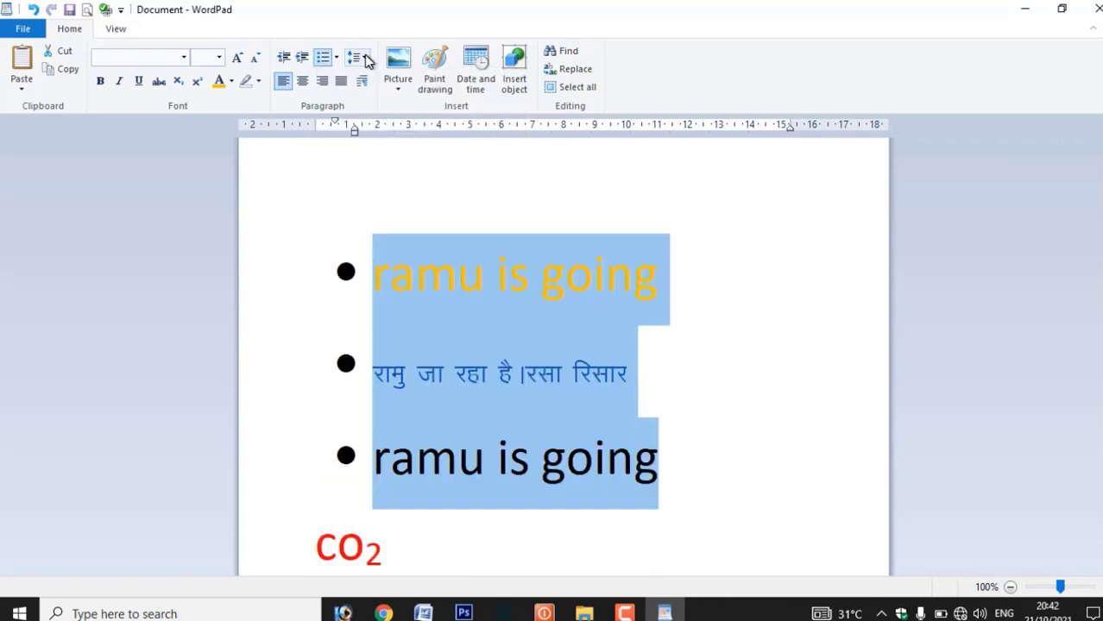
Step: Set the line spacing of the three bulleted lines to 1.0, trying 2 before returning to 1.0
{"action": "left_click", "coordinate": [366, 58]}
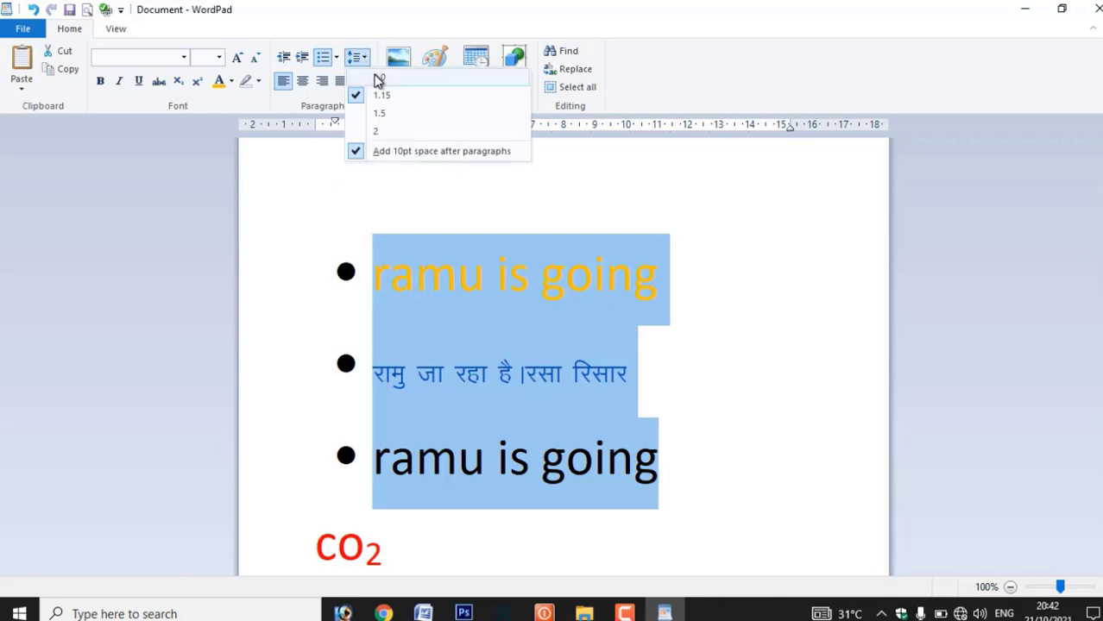
{"action": "left_click", "coordinate": [377, 79]}
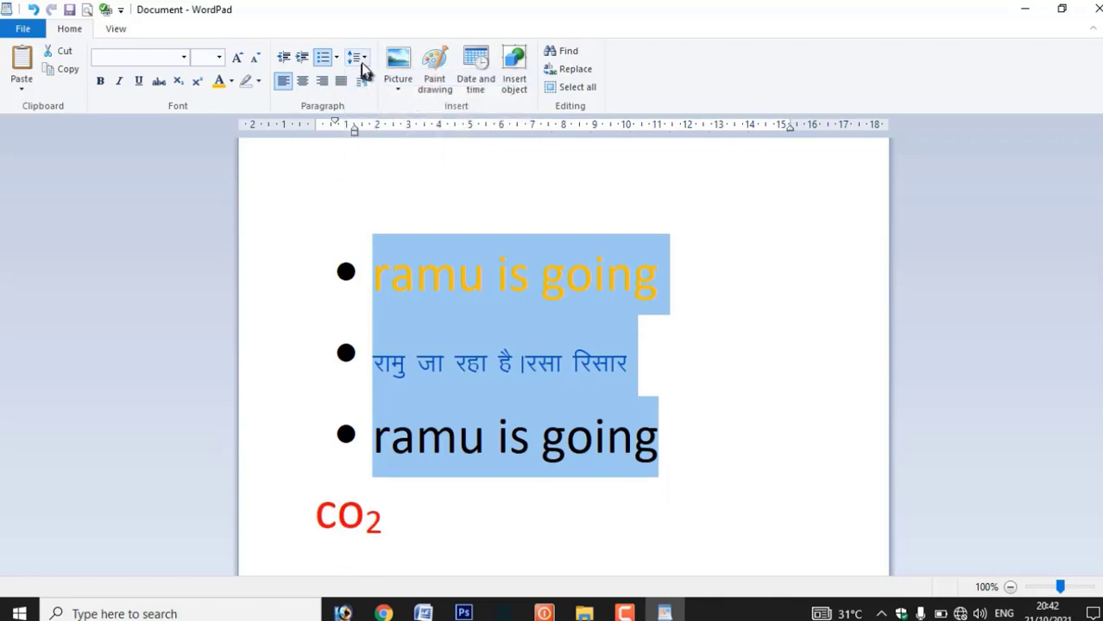
{"action": "left_click", "coordinate": [356, 57]}
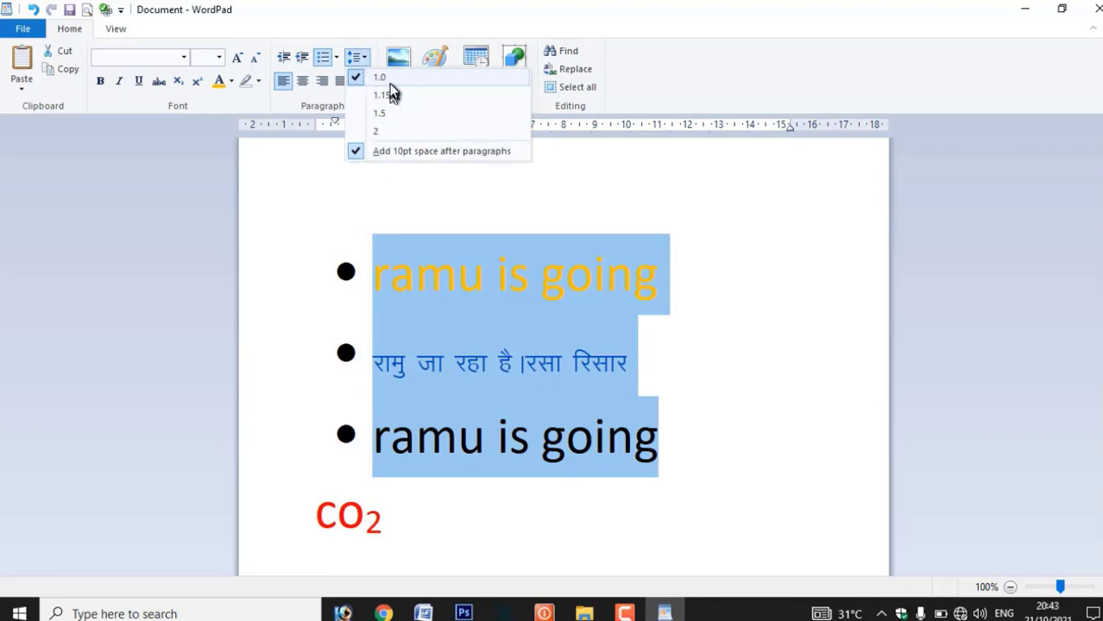
{"action": "left_click", "coordinate": [380, 131]}
{"action": "left_click", "coordinate": [356, 57]}
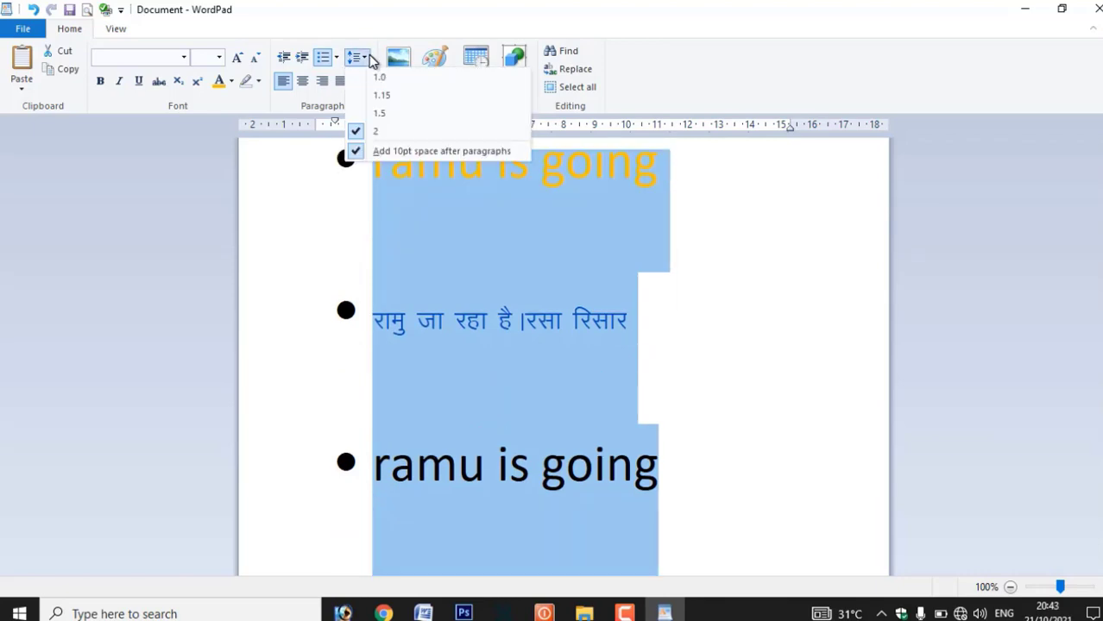
{"action": "left_click", "coordinate": [379, 77]}
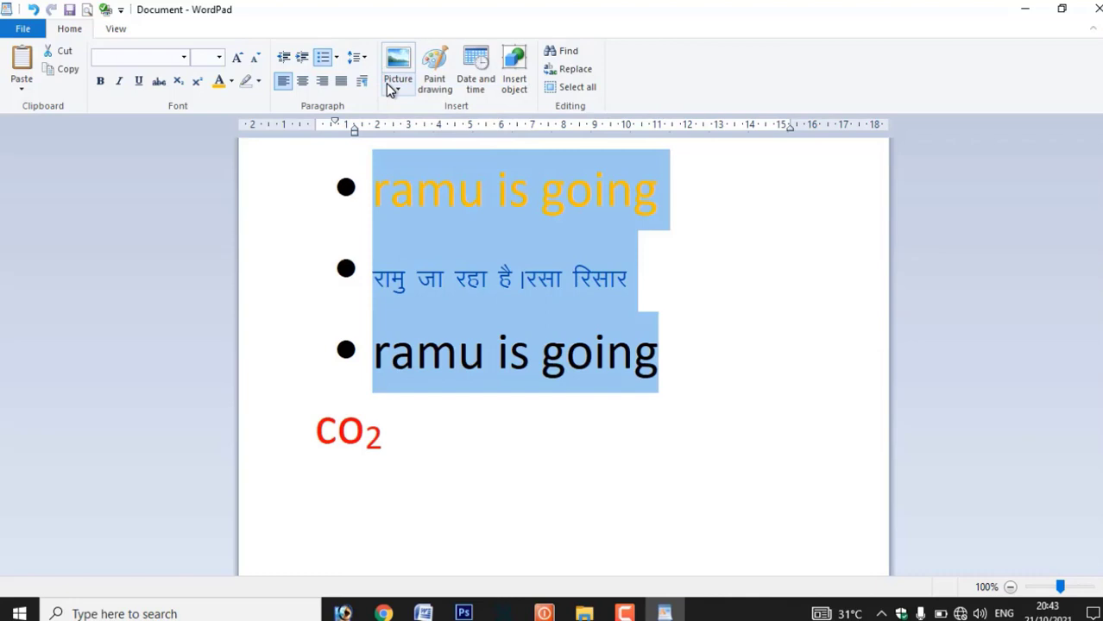
Step: Try right and centre alignment on the highlighted "ramu" line twice, returning it to left alignment each time
{"action": "left_click", "coordinate": [299, 185]}
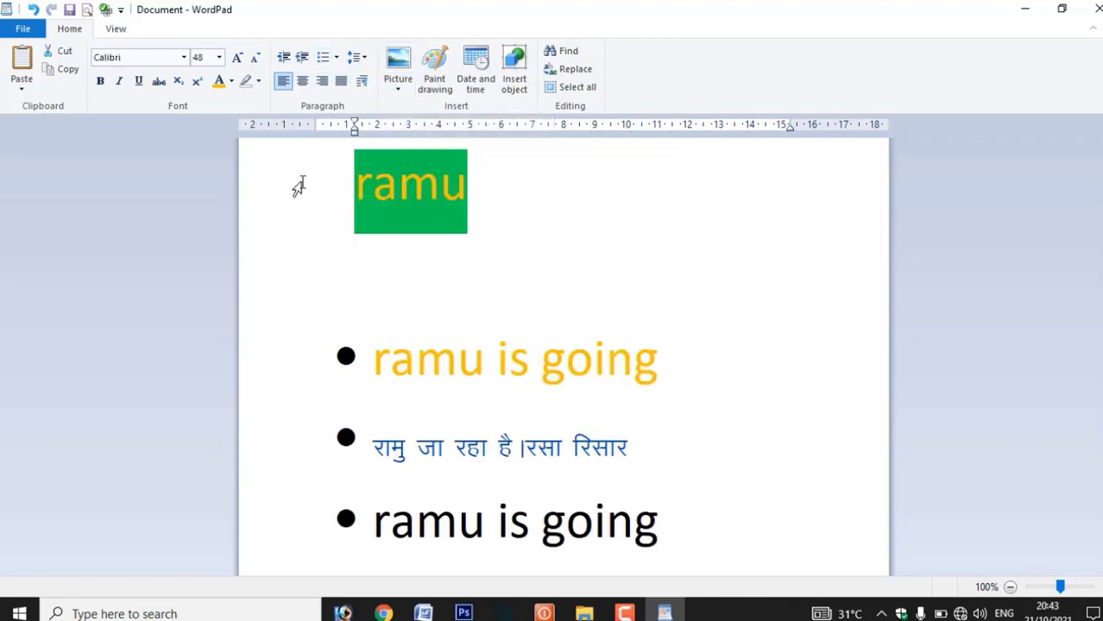
{"action": "left_click", "coordinate": [321, 84]}
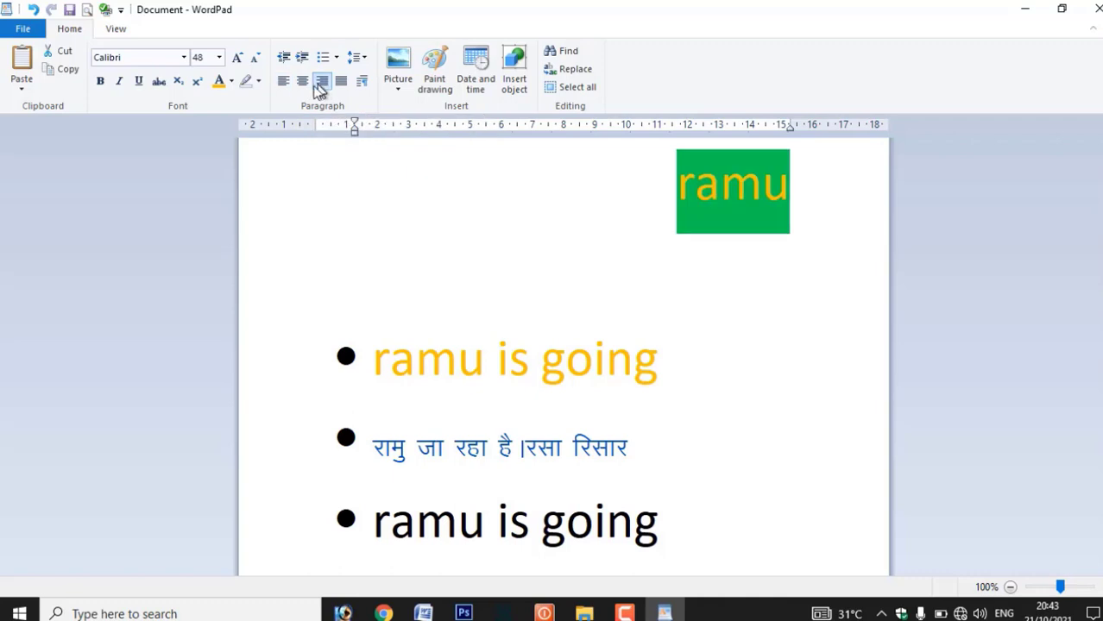
{"action": "left_click", "coordinate": [302, 84]}
{"action": "left_click", "coordinate": [284, 82]}
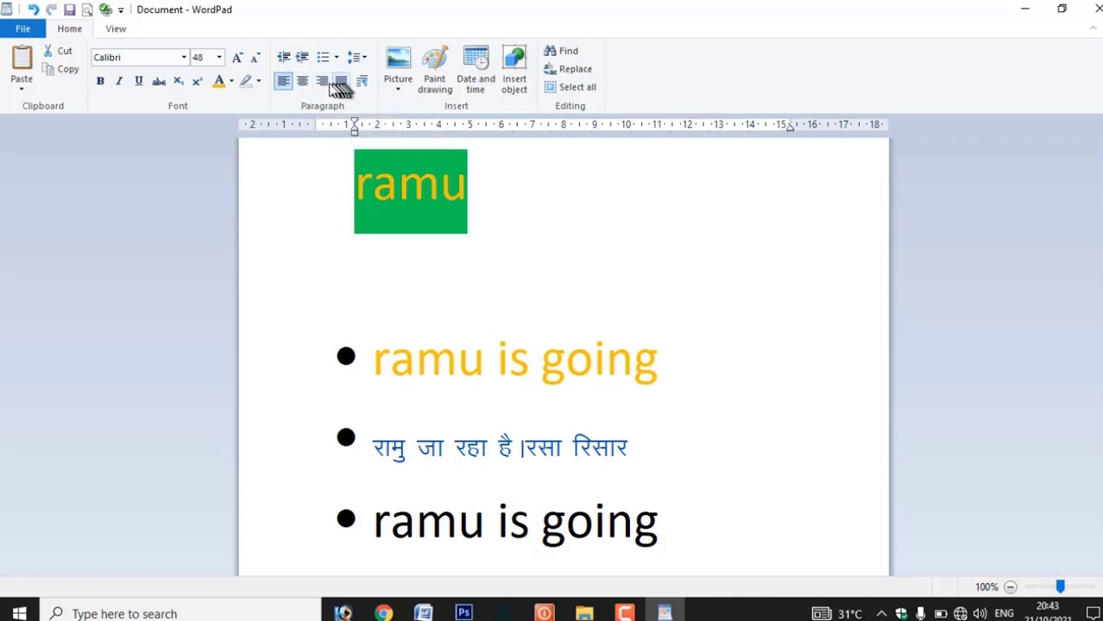
{"action": "left_click", "coordinate": [322, 82]}
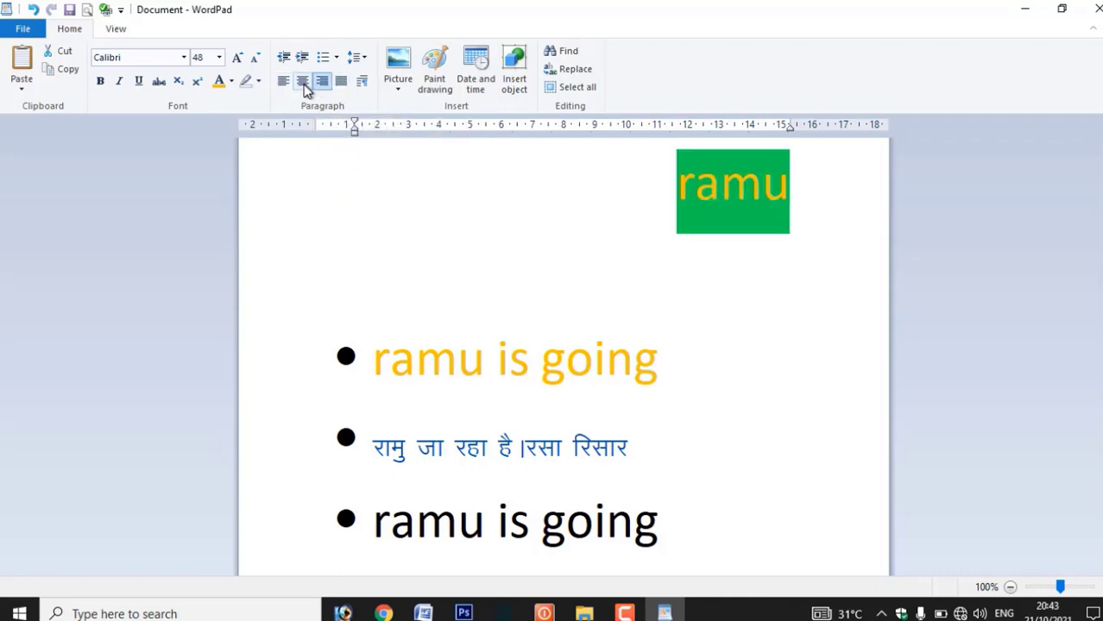
{"action": "left_click", "coordinate": [303, 82]}
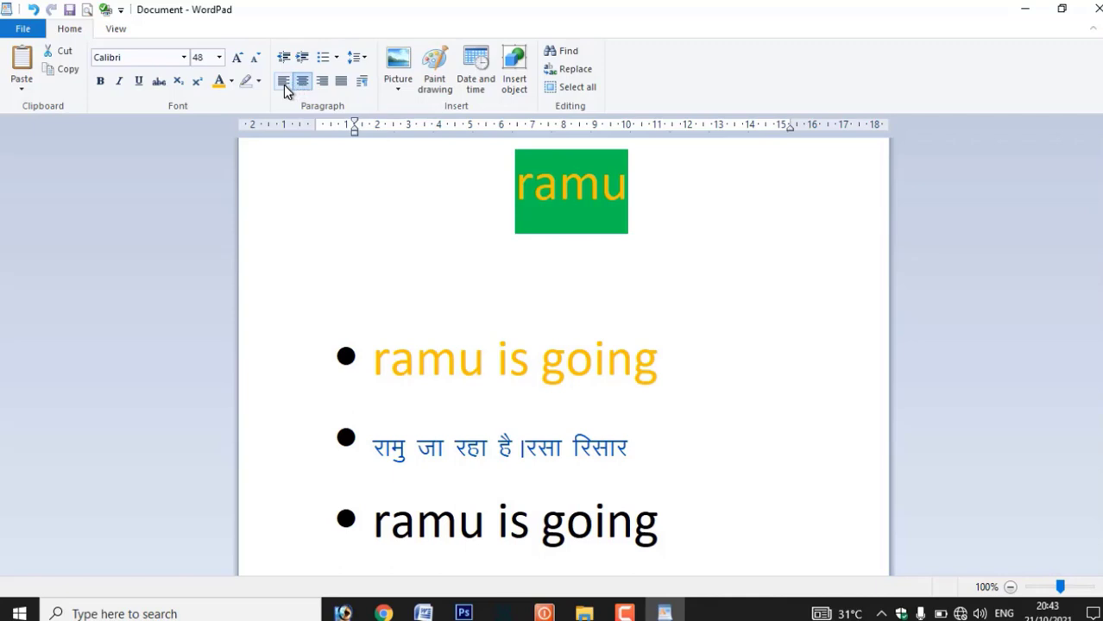
{"action": "left_click", "coordinate": [284, 85]}
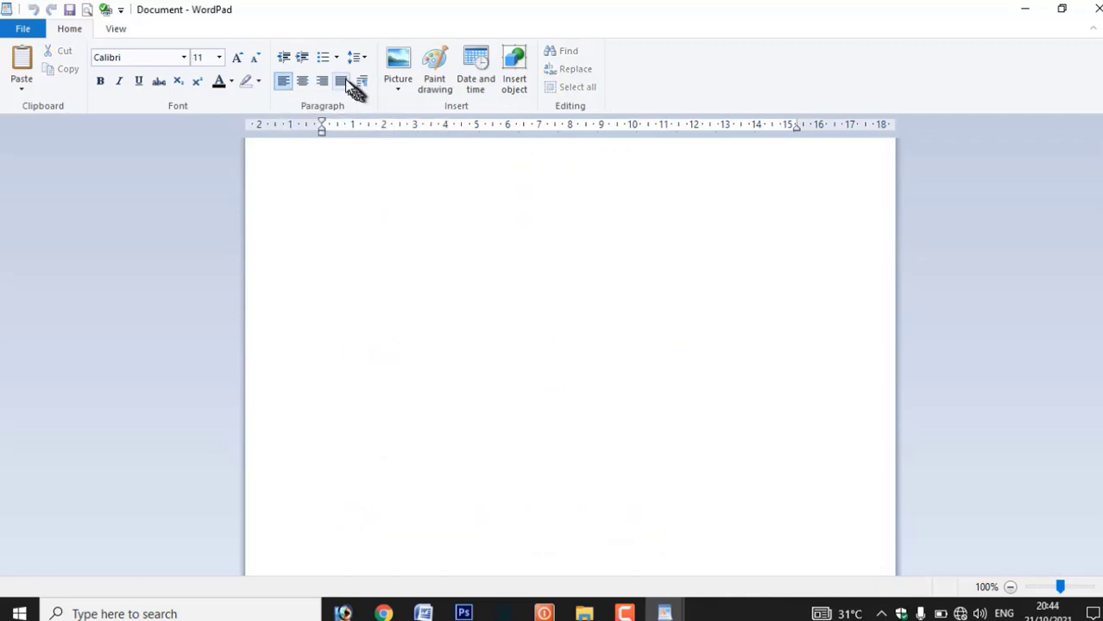
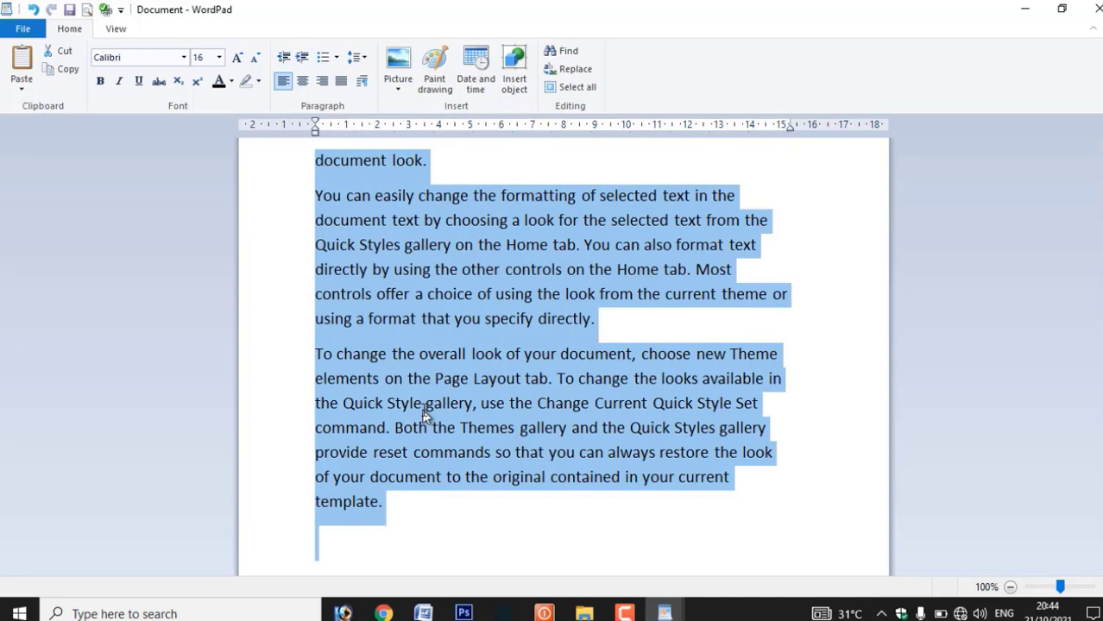
Step: Reduce the font size of all the sample paragraphs to 14 and justify them
{"action": "key", "text": "ctrl+shift+comma"}
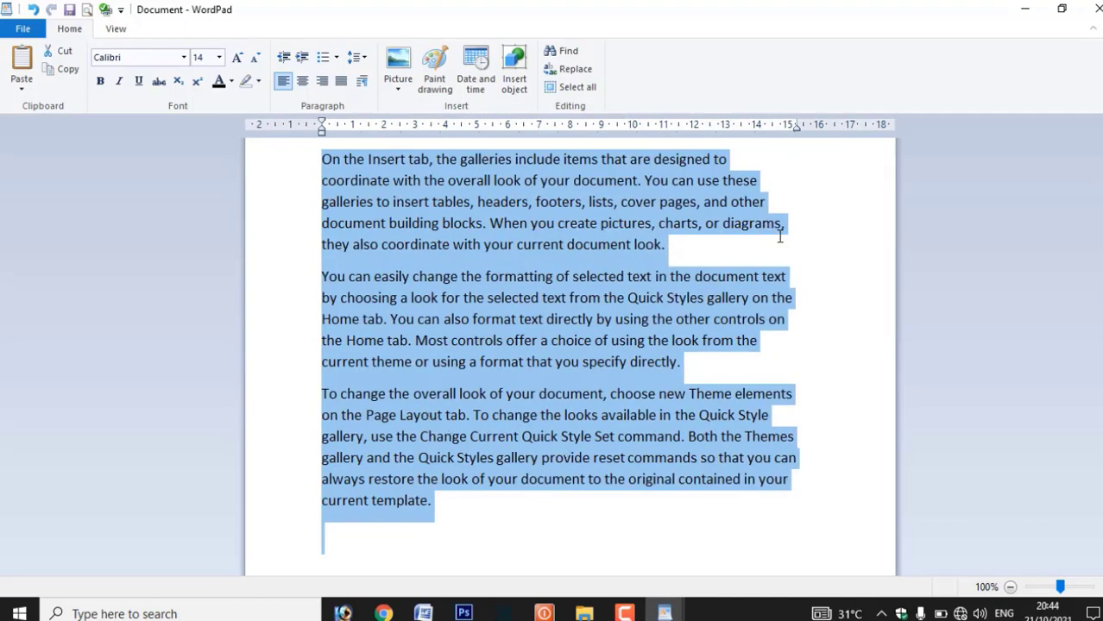
{"action": "left_click", "coordinate": [341, 82]}
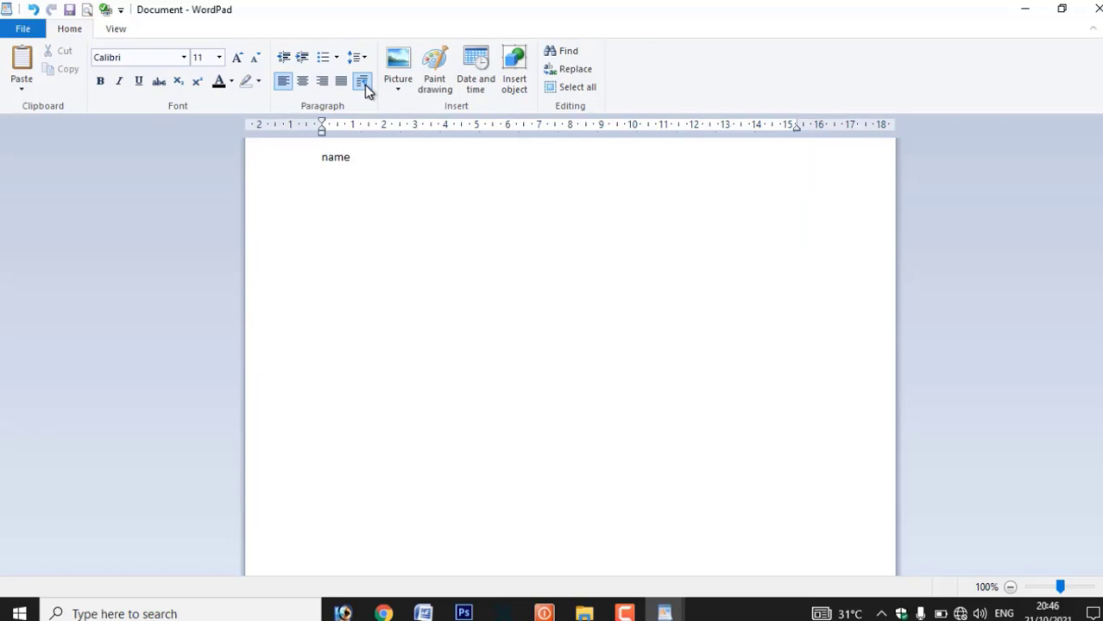
Step: Set a tab stop at 10 cm for the "name" paragraph
{"action": "left_click", "coordinate": [362, 82]}
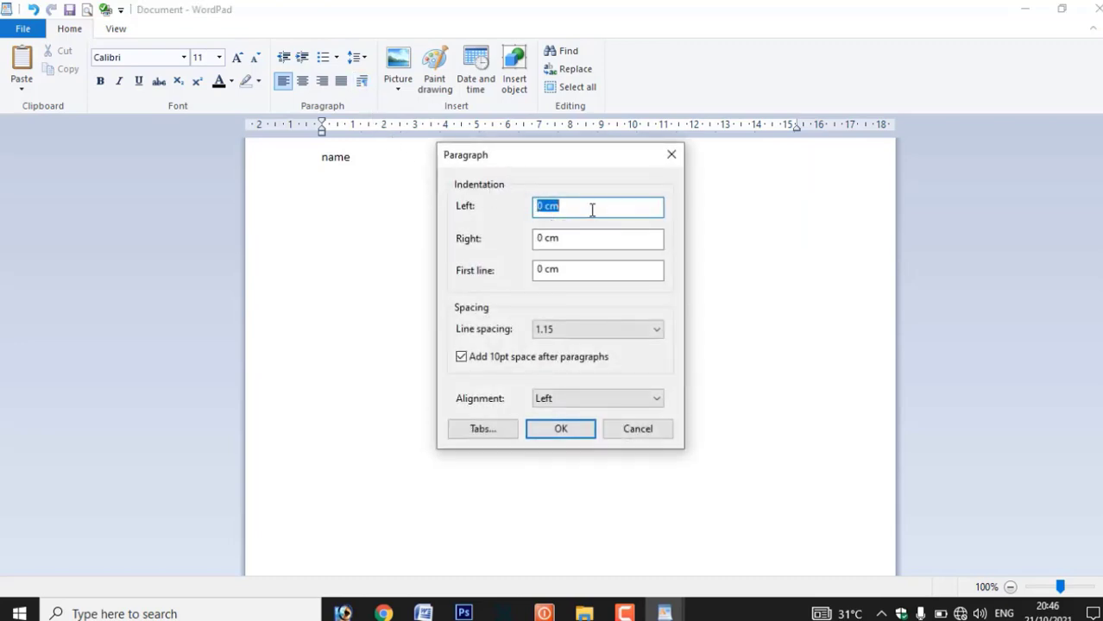
{"action": "left_click", "coordinate": [483, 429]}
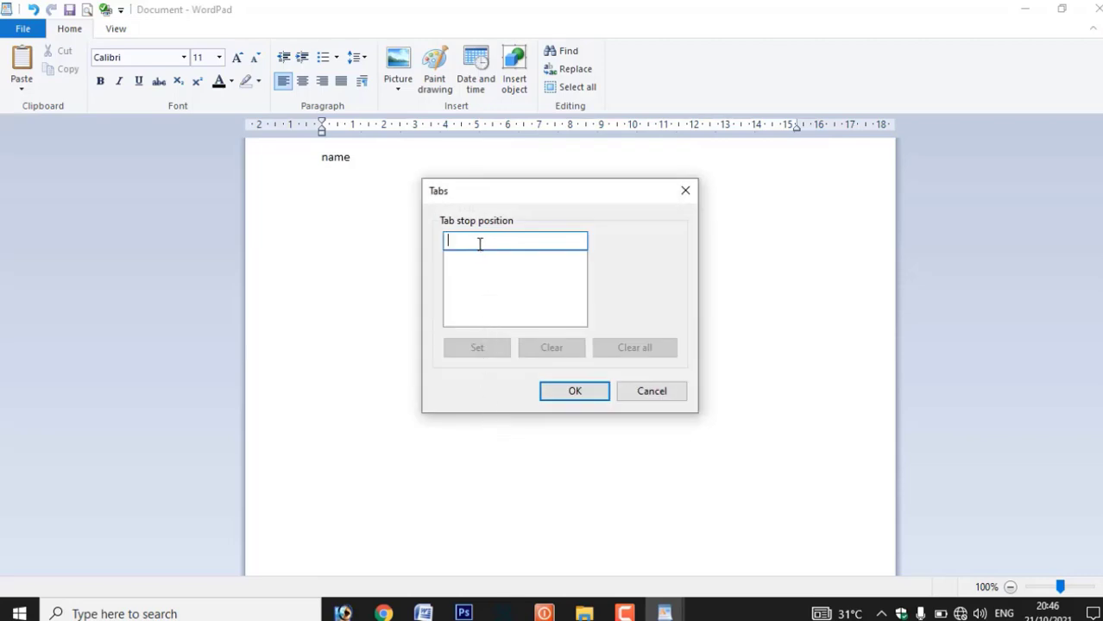
{"action": "type", "text": "1"}
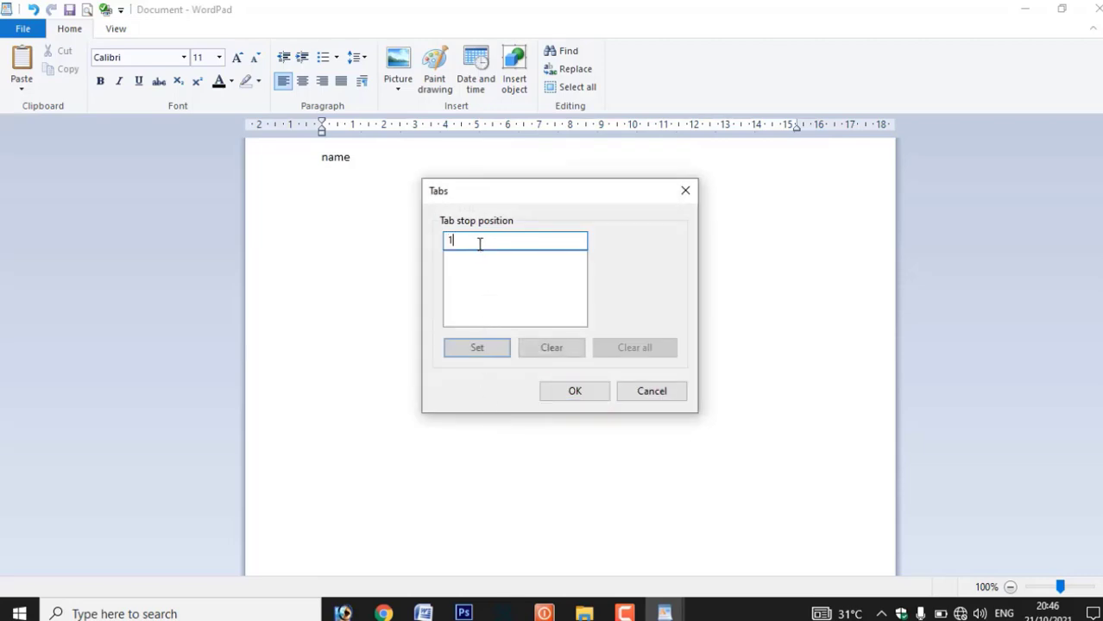
{"action": "type", "text": "0"}
{"action": "left_click", "coordinate": [494, 347]}
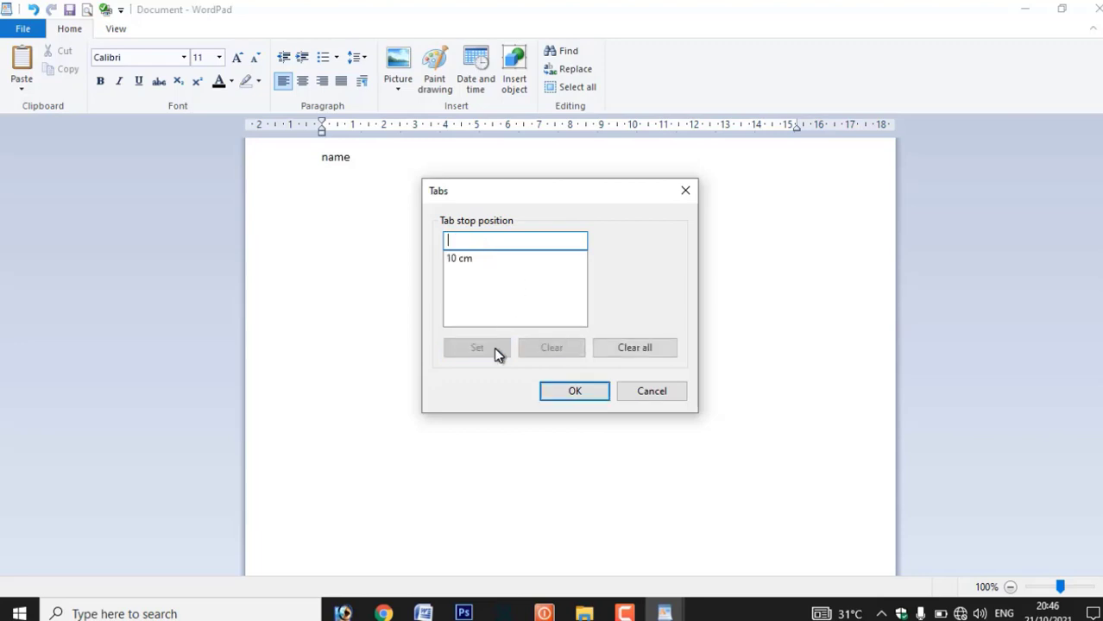
{"action": "left_click", "coordinate": [577, 390]}
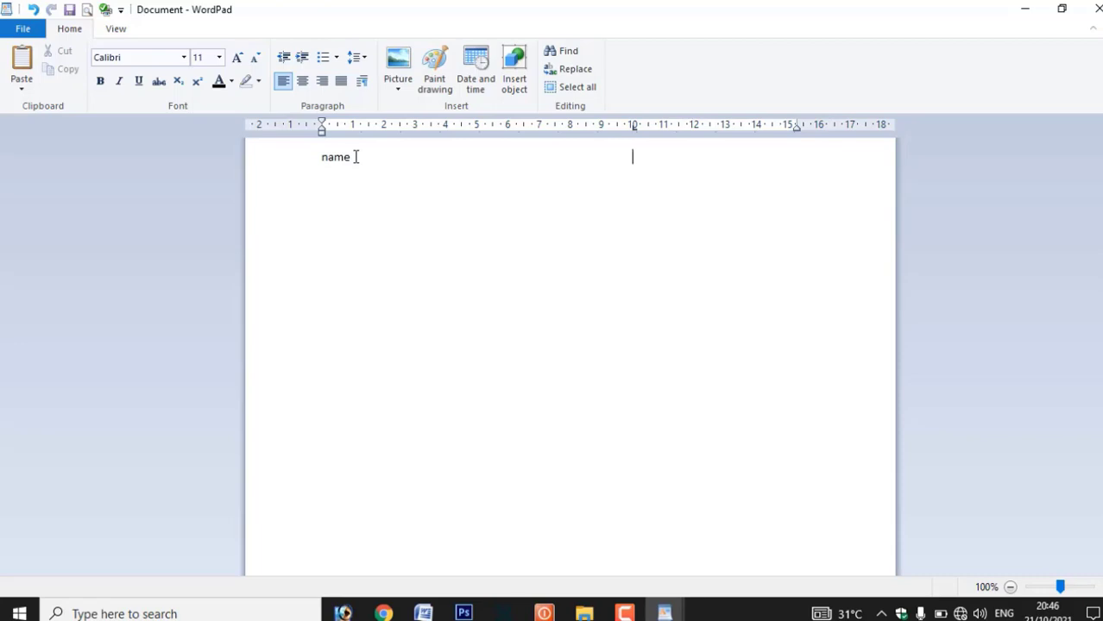
Step: Increase the font size of the whole document's text to 20
{"action": "key", "text": "ctrl+a"}
{"action": "key", "text": "ctrl+shift+period"}
{"action": "key", "text": "ctrl+shift+period"}
{"action": "key", "text": "ctrl+shift+period"}
{"action": "key", "text": "ctrl+shift+period"}
{"action": "key", "text": "ctrl+shift+period"}
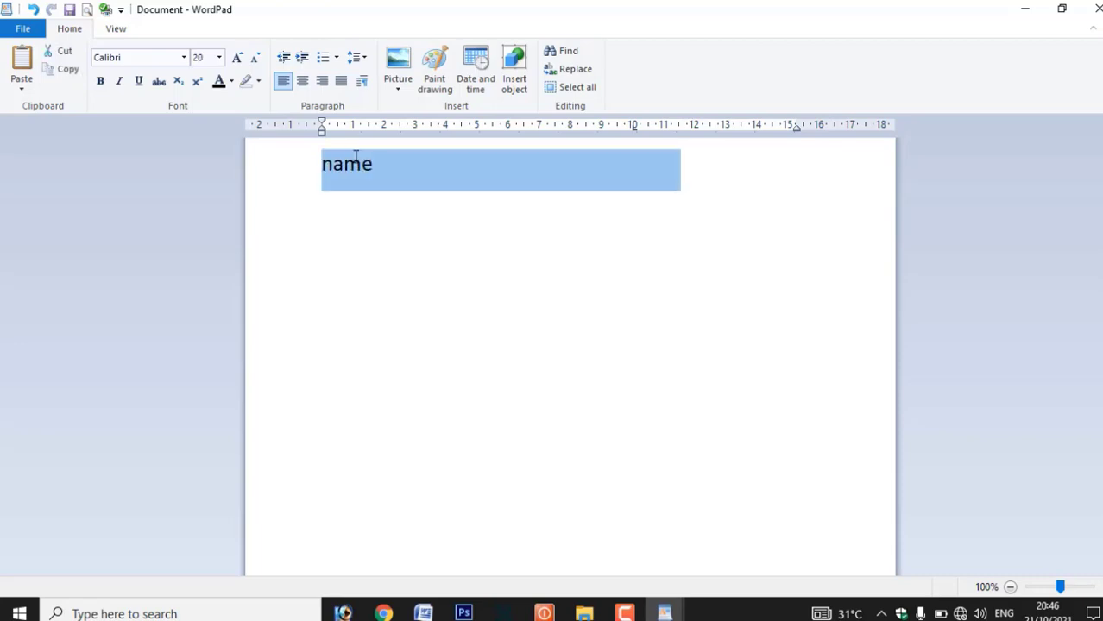
Step: Enter the person's name beside "name", and add tabbed rows pairing "chanel" with "education pushp" and "class" with "computer"
{"action": "left_click", "coordinate": [594, 200]}
{"action": "type", "text": "pushpraj"}
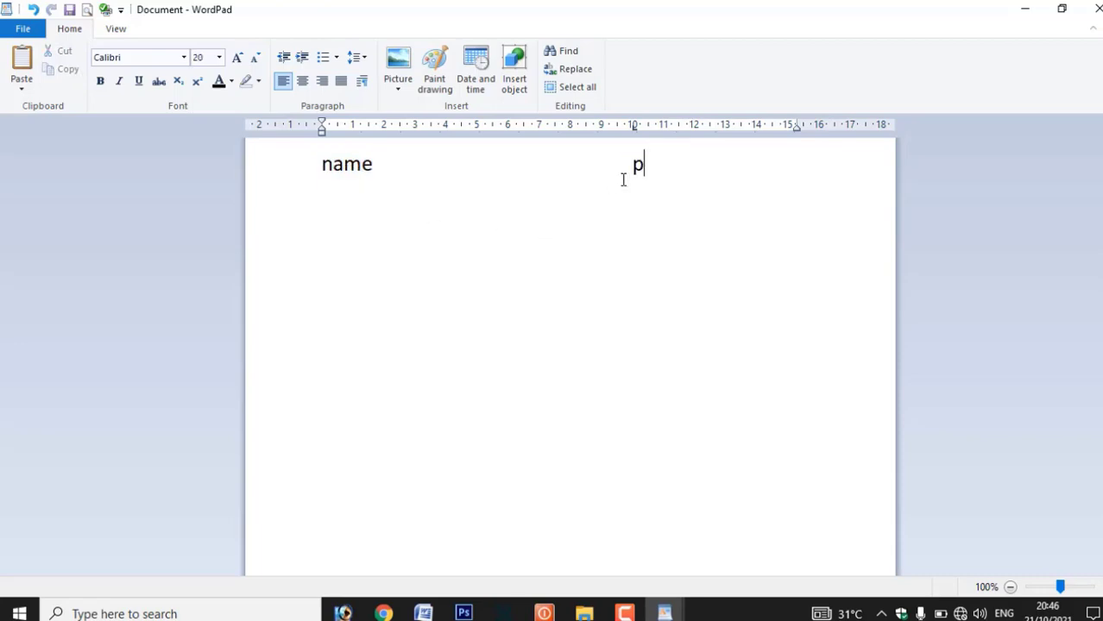
{"action": "key", "text": "Return"}
{"action": "type", "text": "chane"}
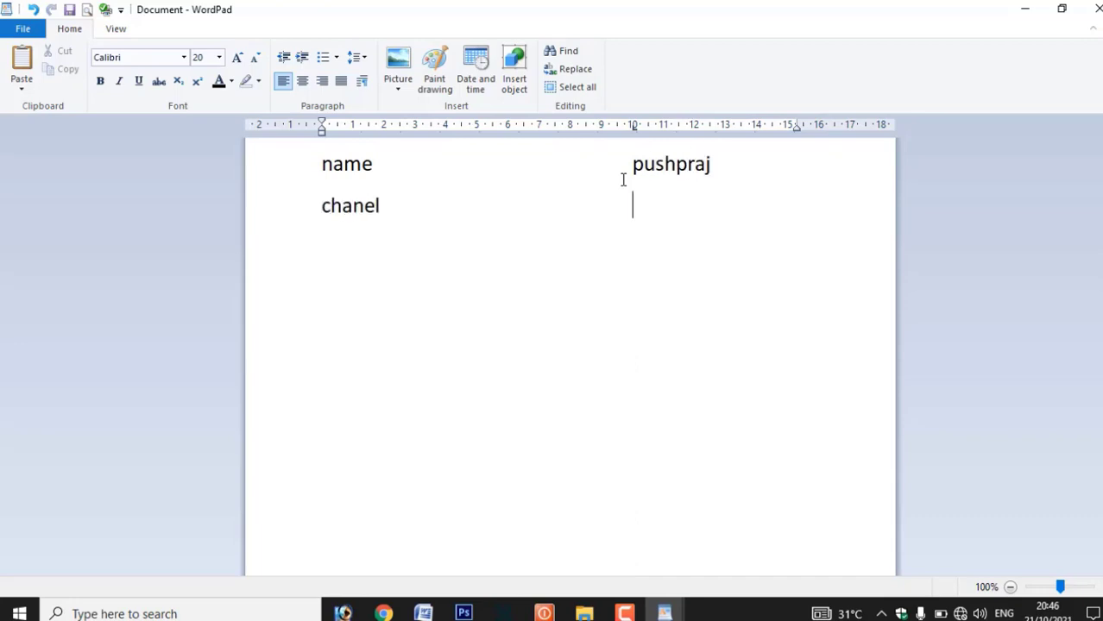
{"action": "type", "text": "l"}
{"action": "key", "text": "Tab"}
{"action": "type", "text": "education pushp"}
{"action": "key", "text": "Return"}
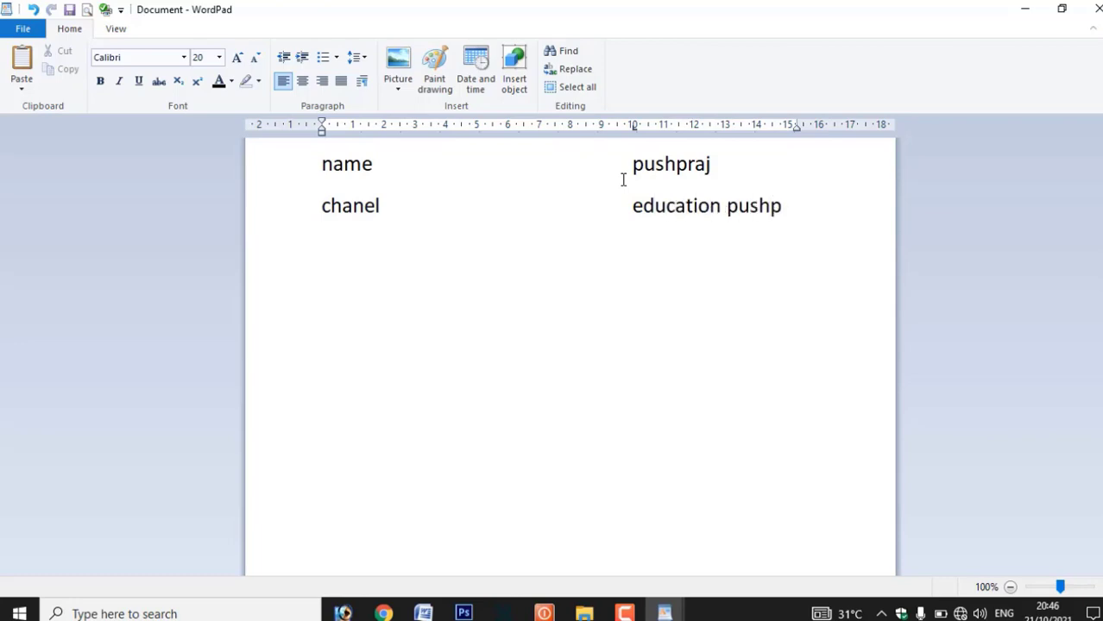
{"action": "type", "text": "class"}
{"action": "key", "text": "Tab"}
{"action": "type", "text": "computer"}
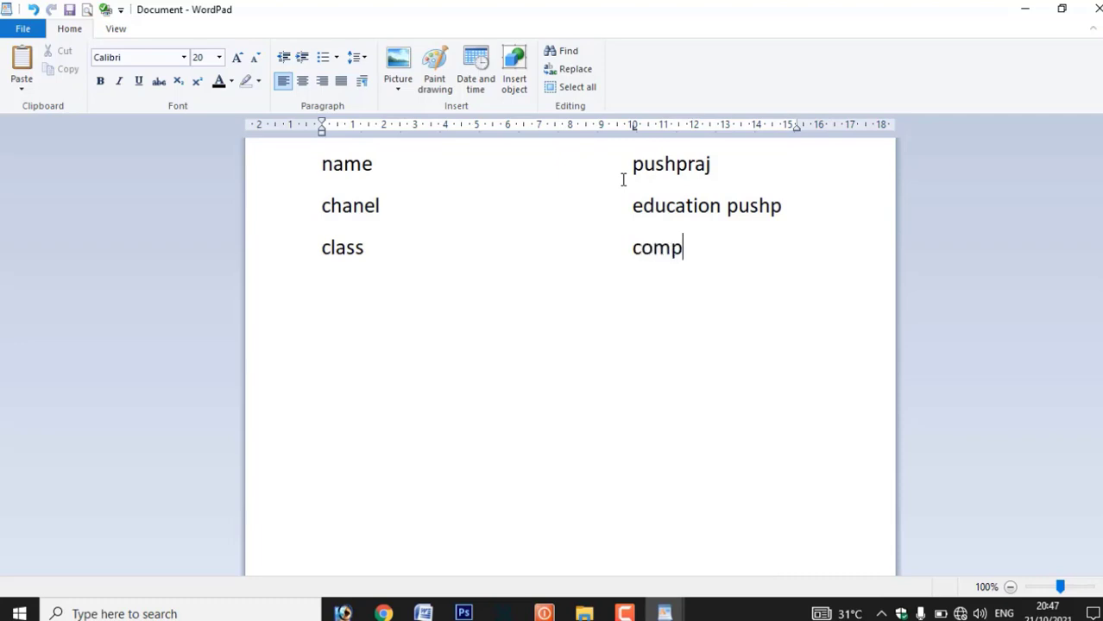
Step: Clear all tab stops from the "class" paragraph
{"action": "left_click", "coordinate": [363, 83]}
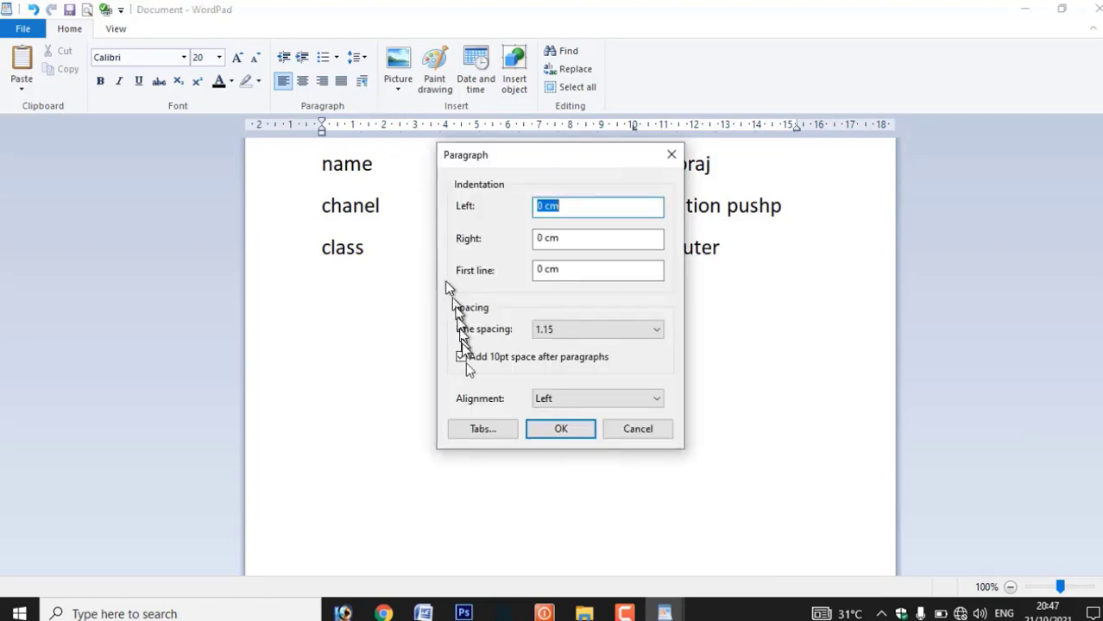
{"action": "left_click", "coordinate": [481, 432]}
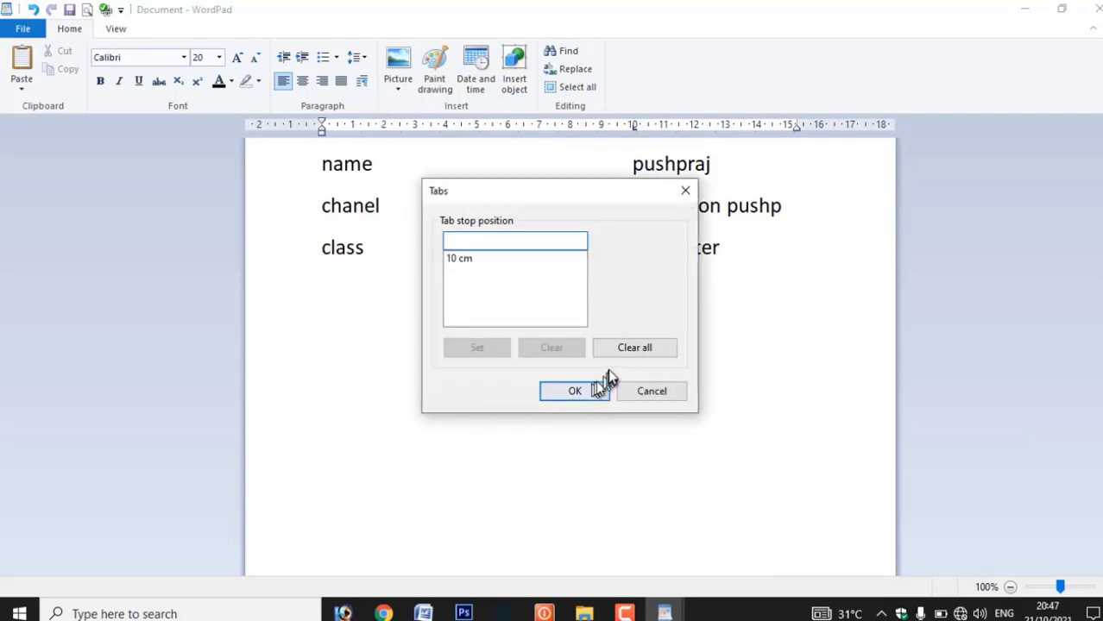
{"action": "left_click", "coordinate": [635, 348]}
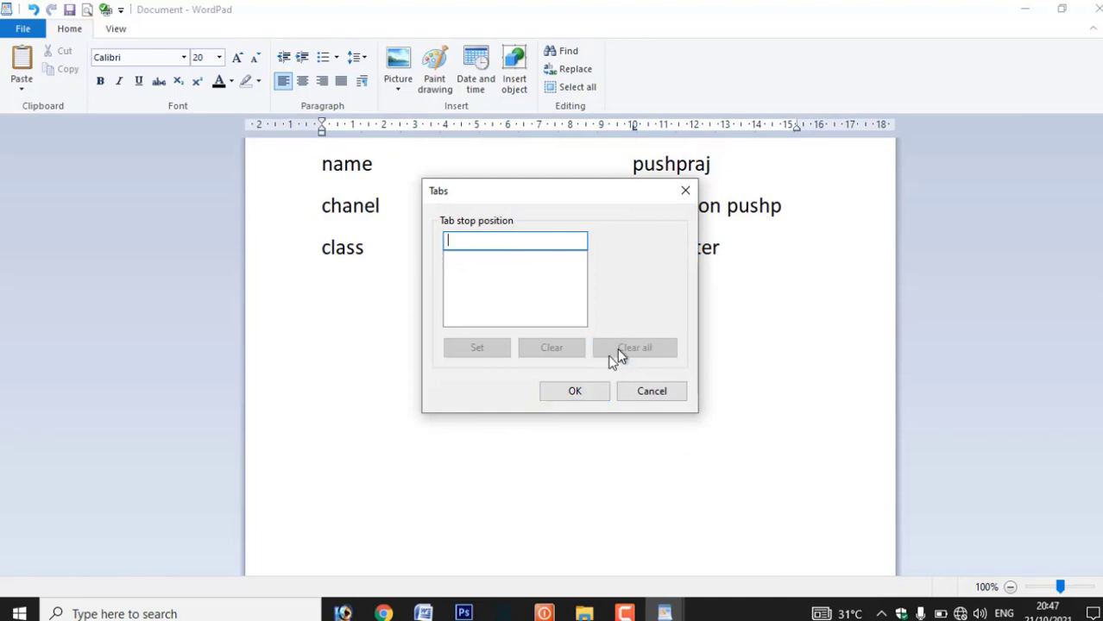
{"action": "left_click", "coordinate": [569, 390]}
Step: Add a "gram" line followed by three default tabs below the "class" line, and start an empty line beneath it
{"action": "key", "text": "Return"}
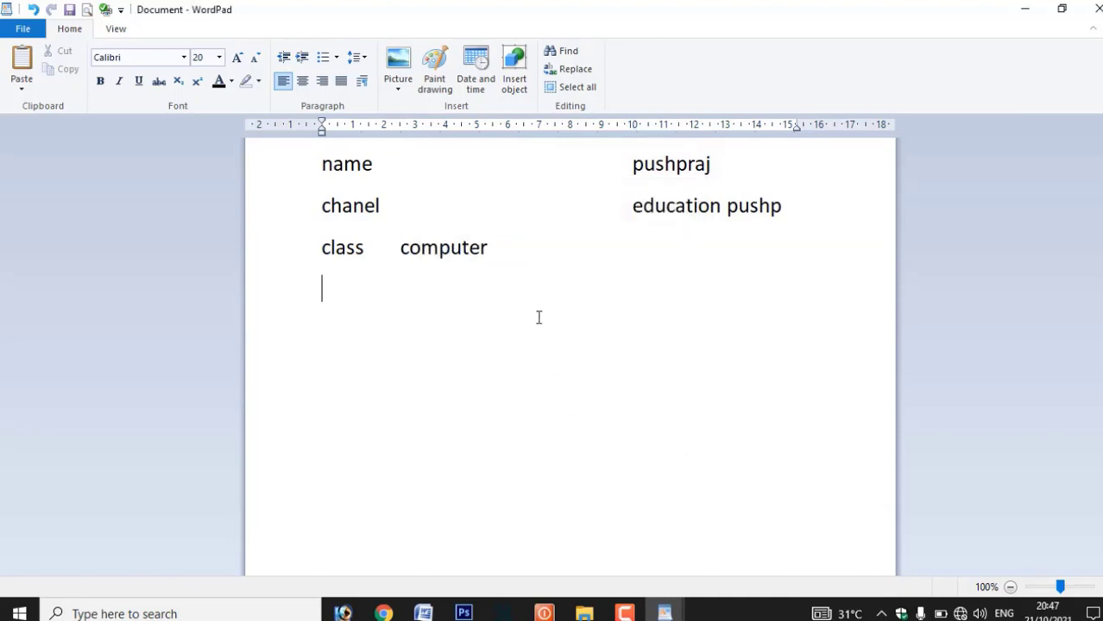
{"action": "type", "text": "gram"}
{"action": "key", "text": "Tab"}
{"action": "key", "text": "Tab"}
{"action": "key", "text": "Tab"}
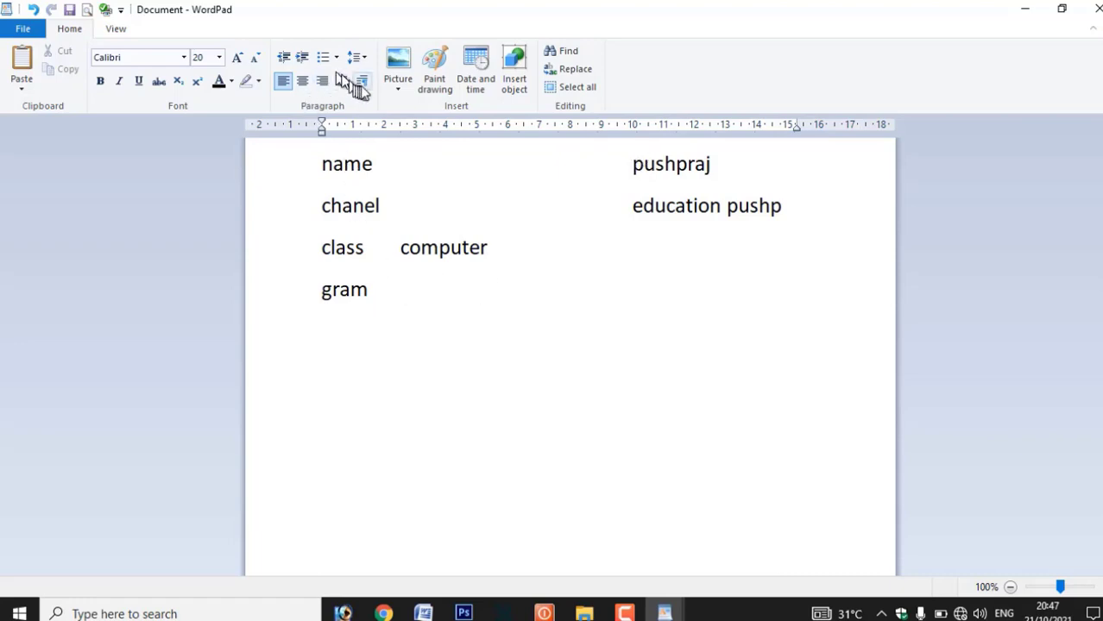
{"action": "left_click", "coordinate": [428, 325]}
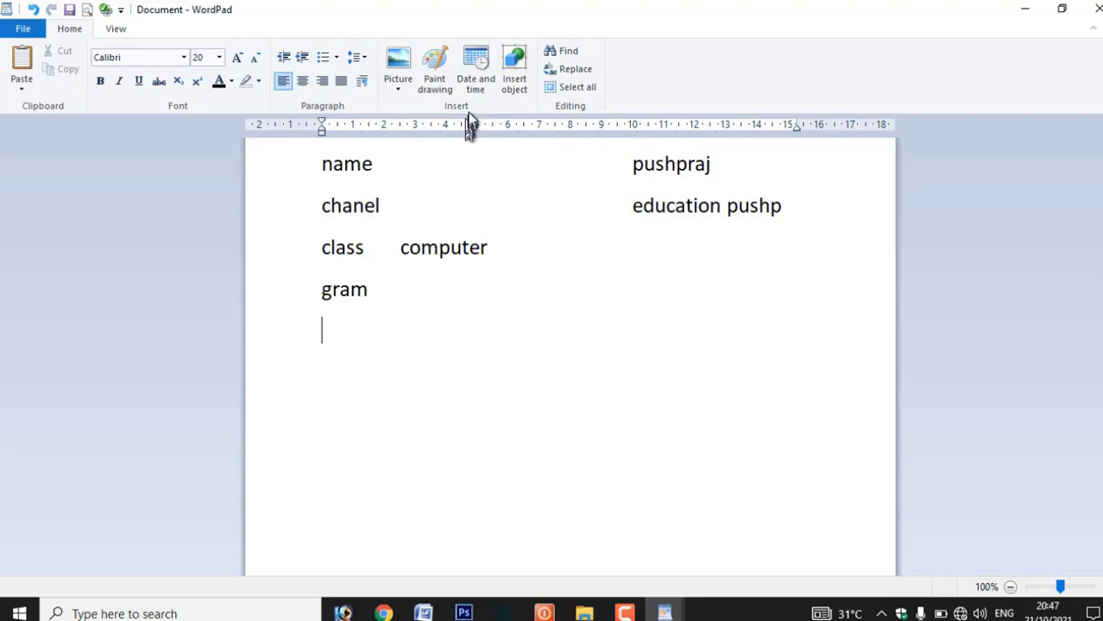
Step: Insert the picture DSC_0205 from the "amarkantak tour" folder on New Volume (E:) below the "gram" line
{"action": "left_click", "coordinate": [397, 89]}
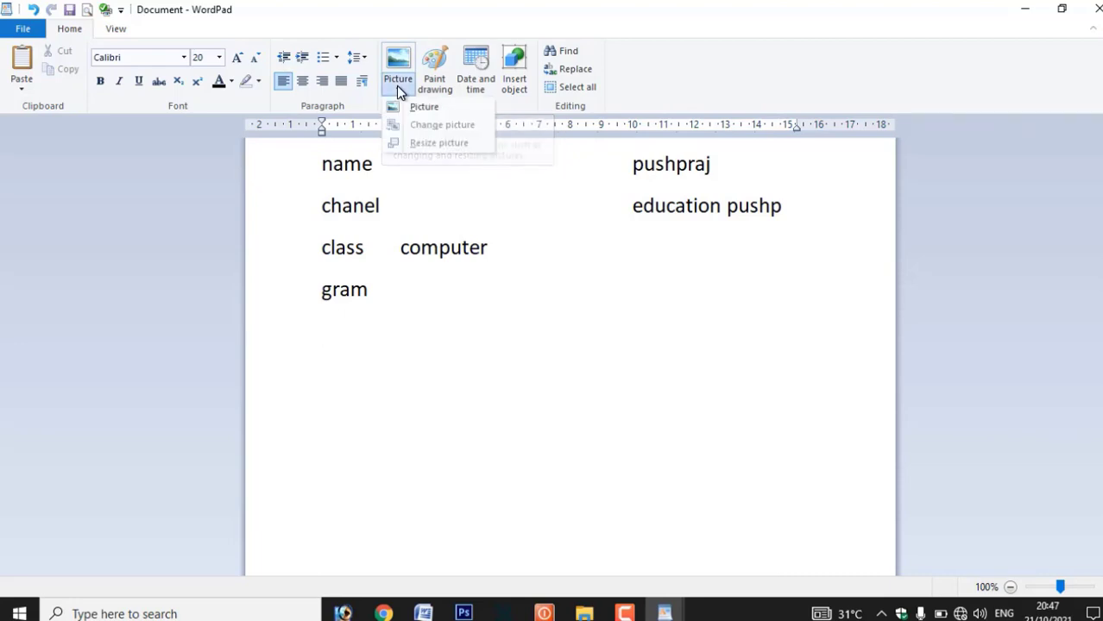
{"action": "left_click", "coordinate": [413, 109]}
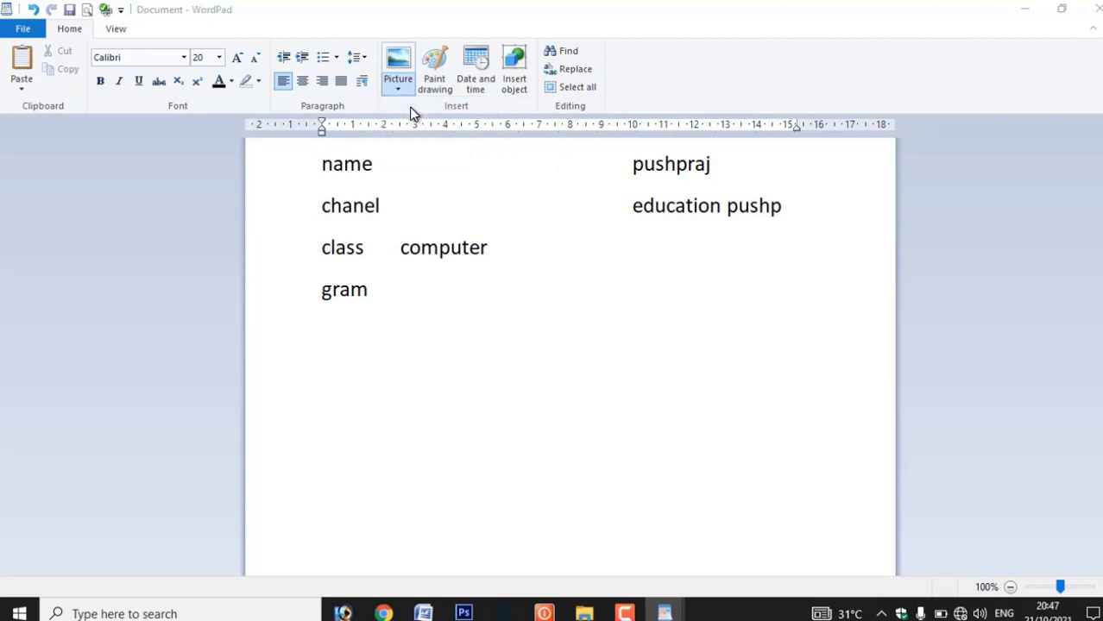
{"action": "scroll", "coordinate": [126, 220], "scroll_direction": "up", "scroll_amount": 1}
{"action": "mouse_move", "coordinate": [131, 212]}
{"action": "left_mouse_down"}
{"action": "mouse_move", "coordinate": [141, 175]}
{"action": "mouse_move", "coordinate": [136, 222]}
{"action": "left_mouse_up"}
{"action": "left_click", "coordinate": [79, 257]}
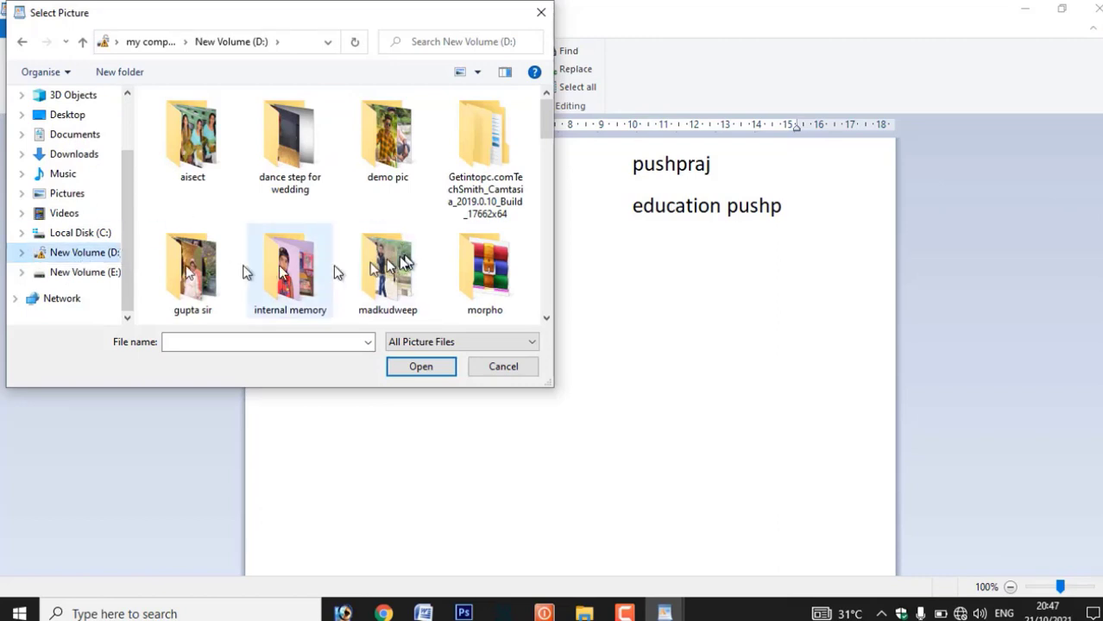
{"action": "left_click", "coordinate": [69, 273]}
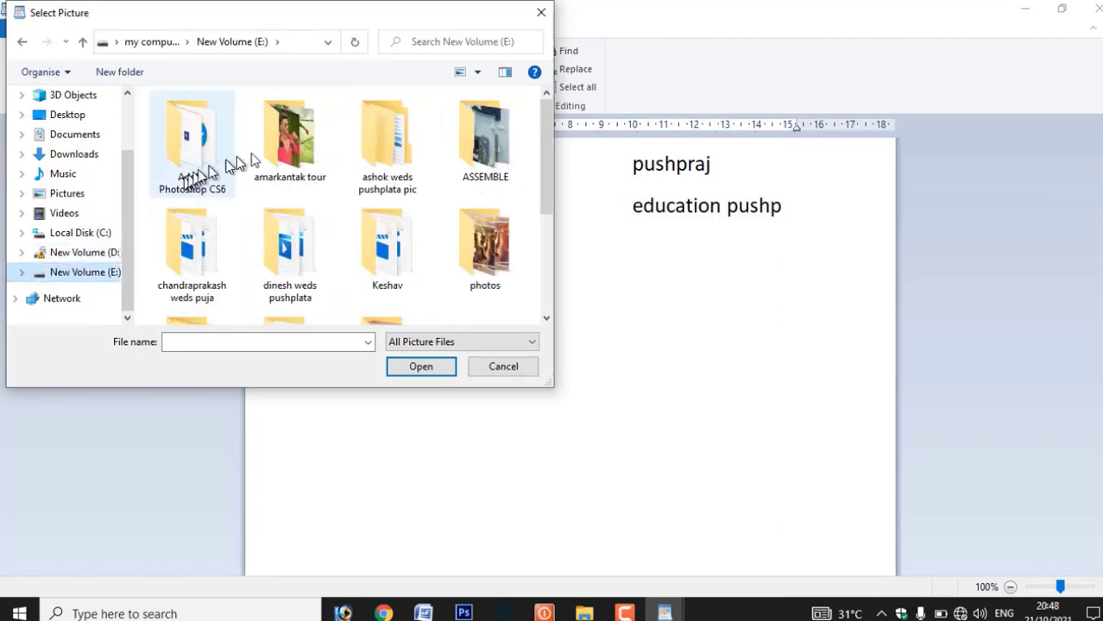
{"action": "double_click", "coordinate": [306, 154]}
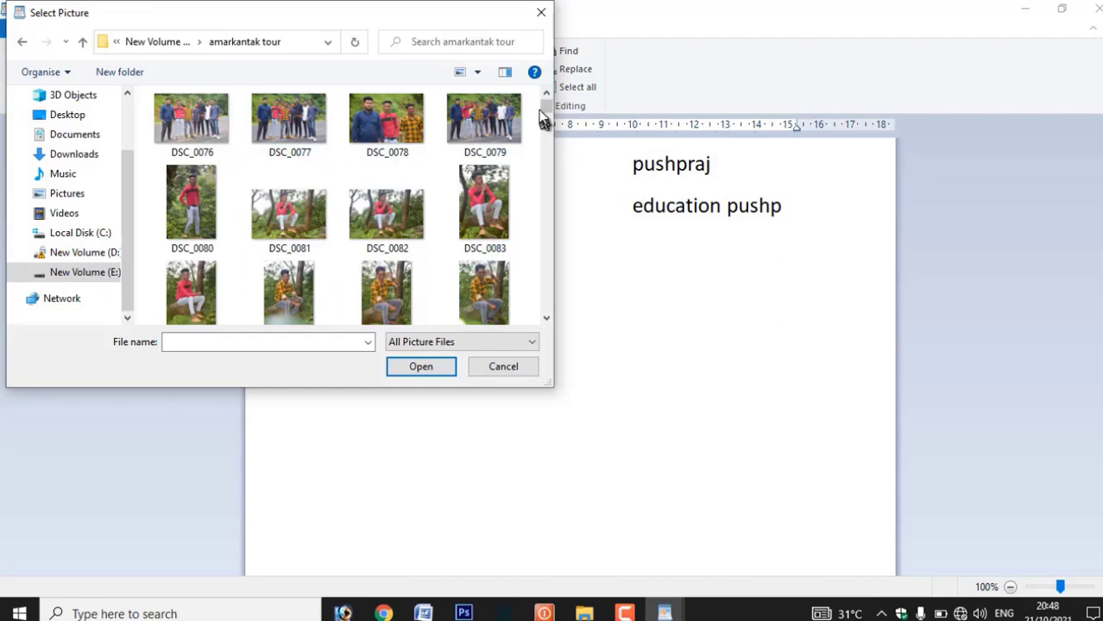
{"action": "left_click_drag", "start_coordinate": [546, 112], "coordinate": [549, 184]}
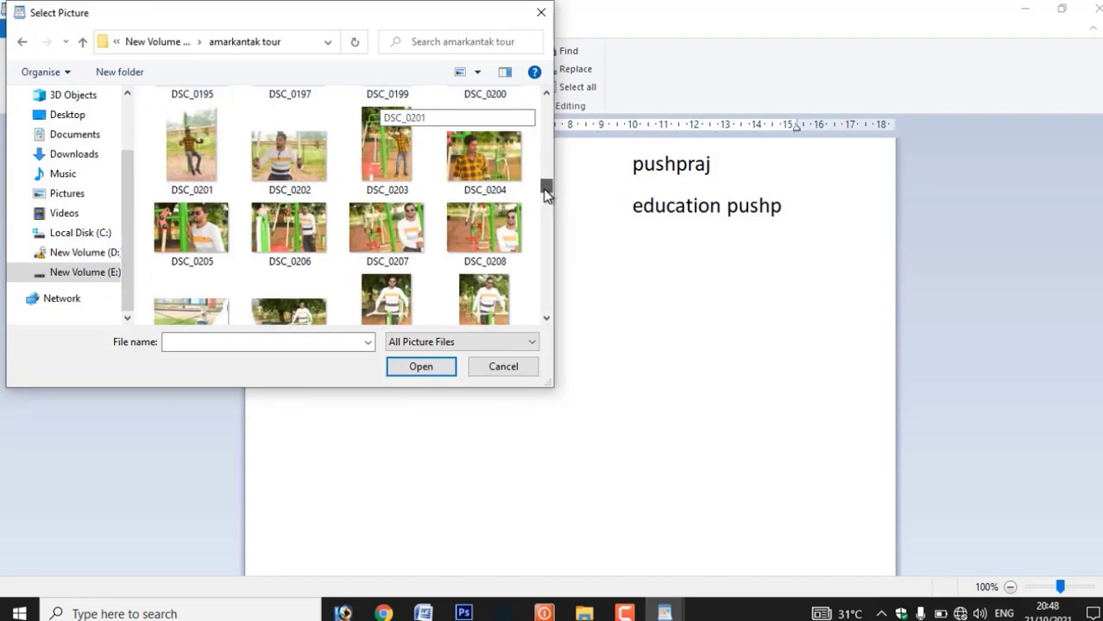
{"action": "left_click", "coordinate": [206, 224]}
{"action": "left_click", "coordinate": [421, 367]}
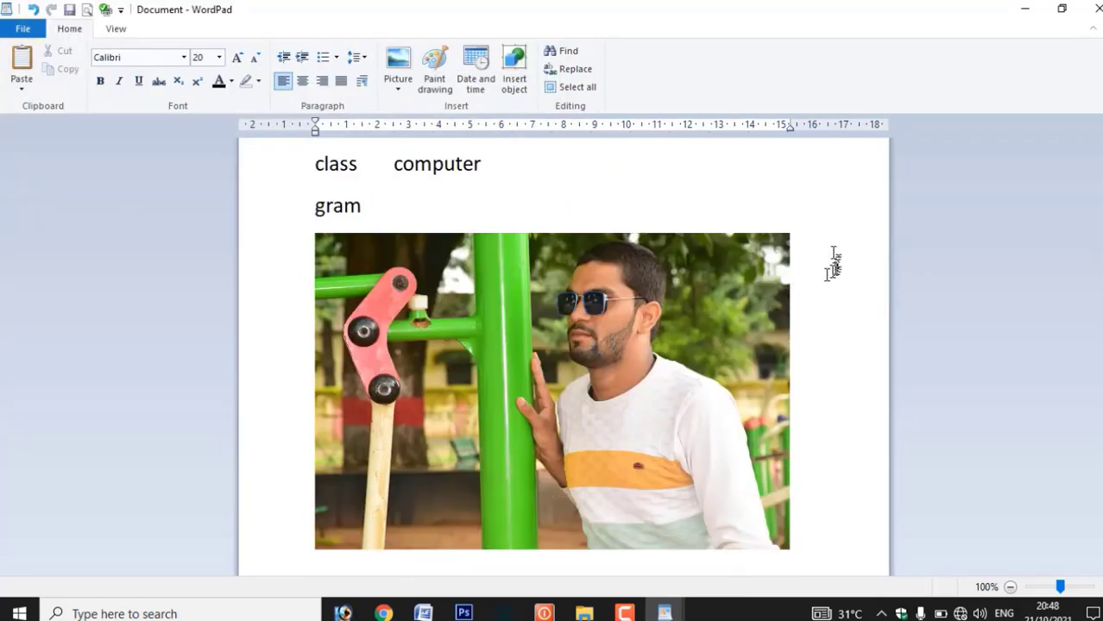
Step: Shrink the inserted photo to about 9.5 cm wide, and delete it from the document
{"action": "left_click", "coordinate": [783, 250]}
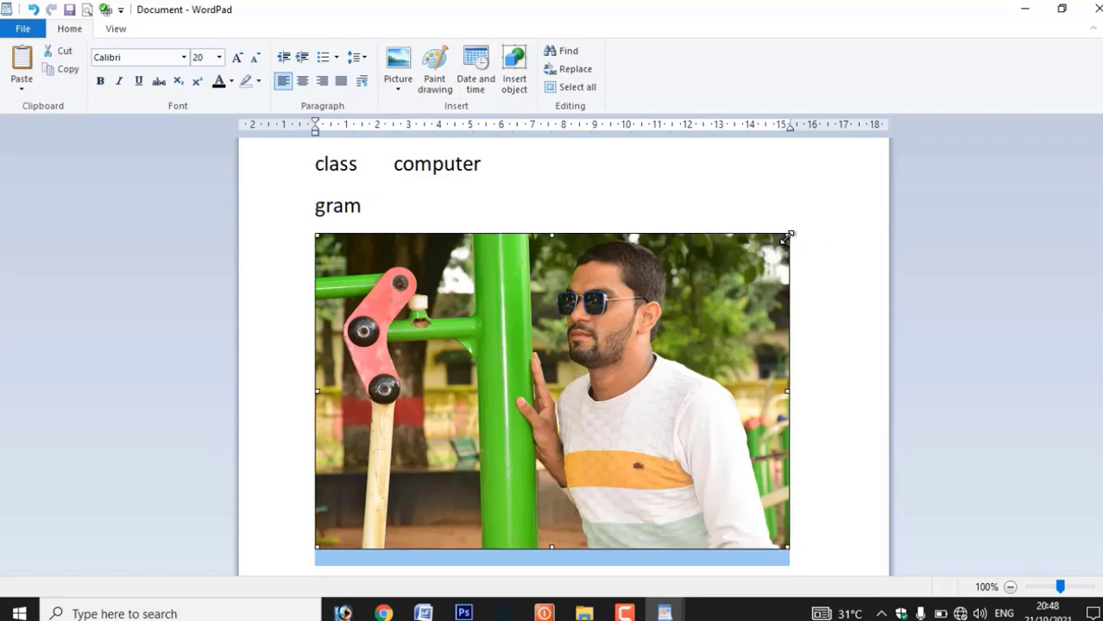
{"action": "left_click_drag", "start_coordinate": [788, 234], "coordinate": [607, 383]}
{"action": "left_click", "coordinate": [716, 333]}
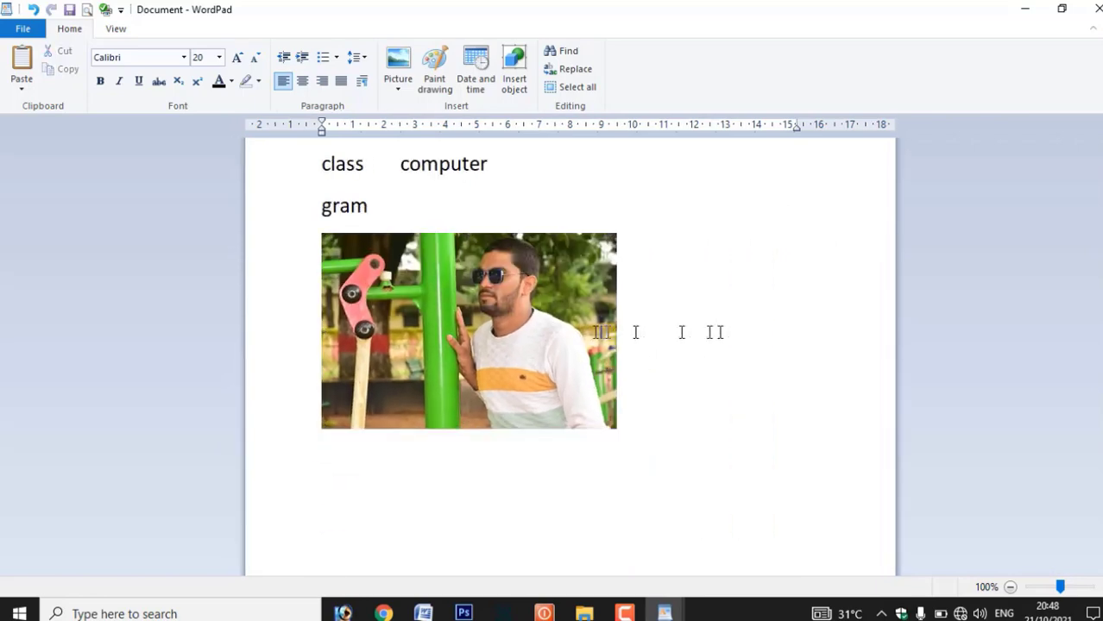
{"action": "left_click", "coordinate": [548, 331]}
{"action": "key", "text": "Delete"}
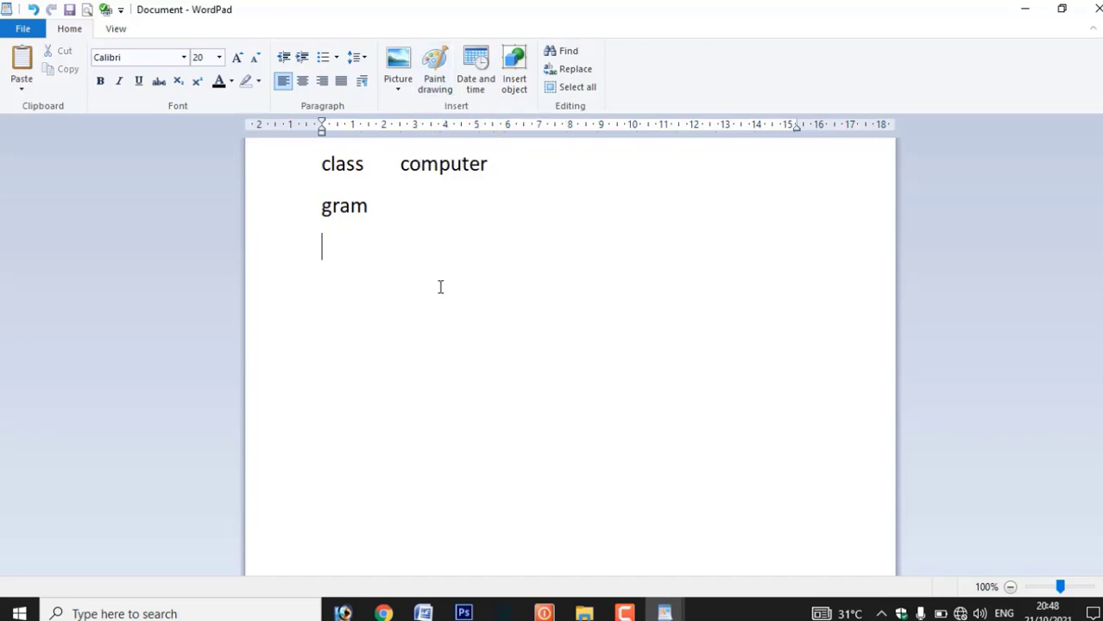
Step: Insert a Paint drawing with a canvas of about 10.77 × 9.13 cm, showing a red pencil tree above two ground lines
{"action": "left_click", "coordinate": [447, 90]}
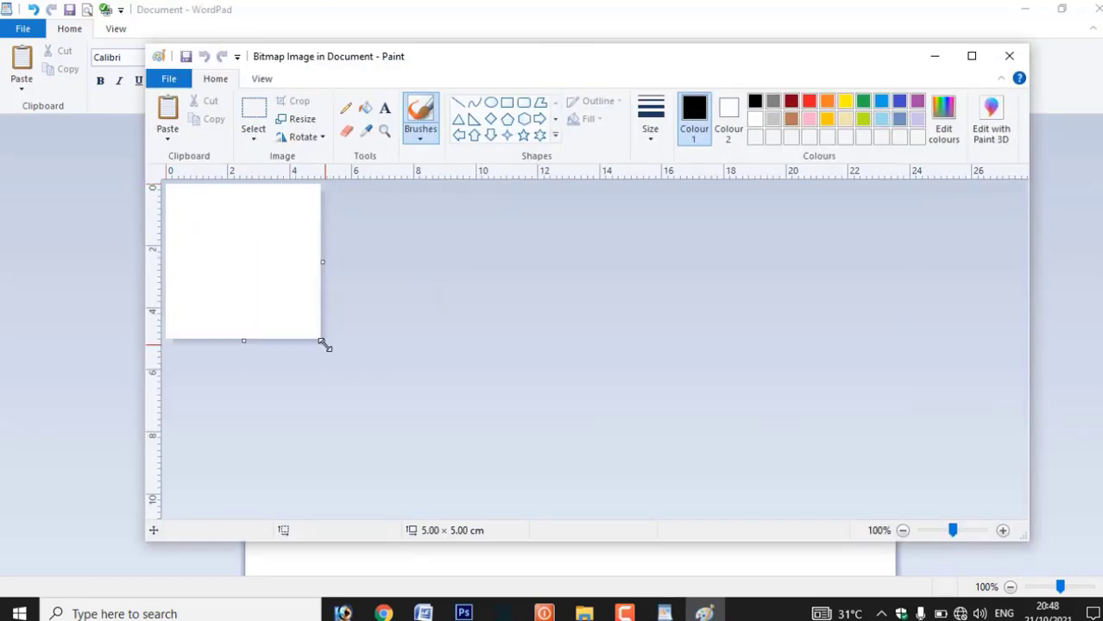
{"action": "left_click_drag", "start_coordinate": [323, 341], "coordinate": [501, 469]}
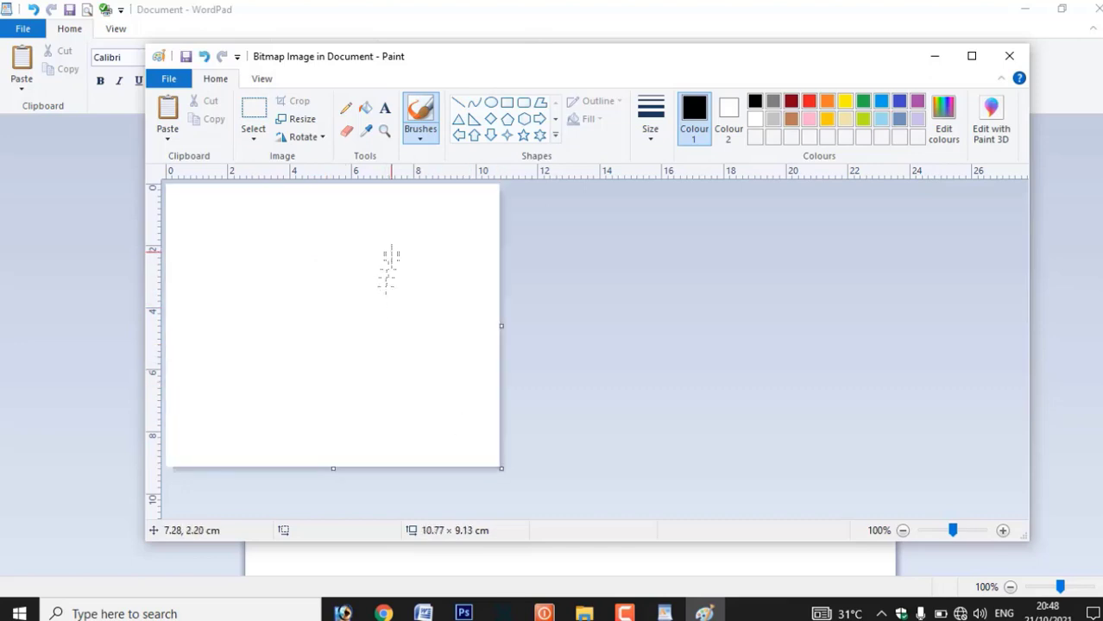
{"action": "left_click", "coordinate": [350, 113]}
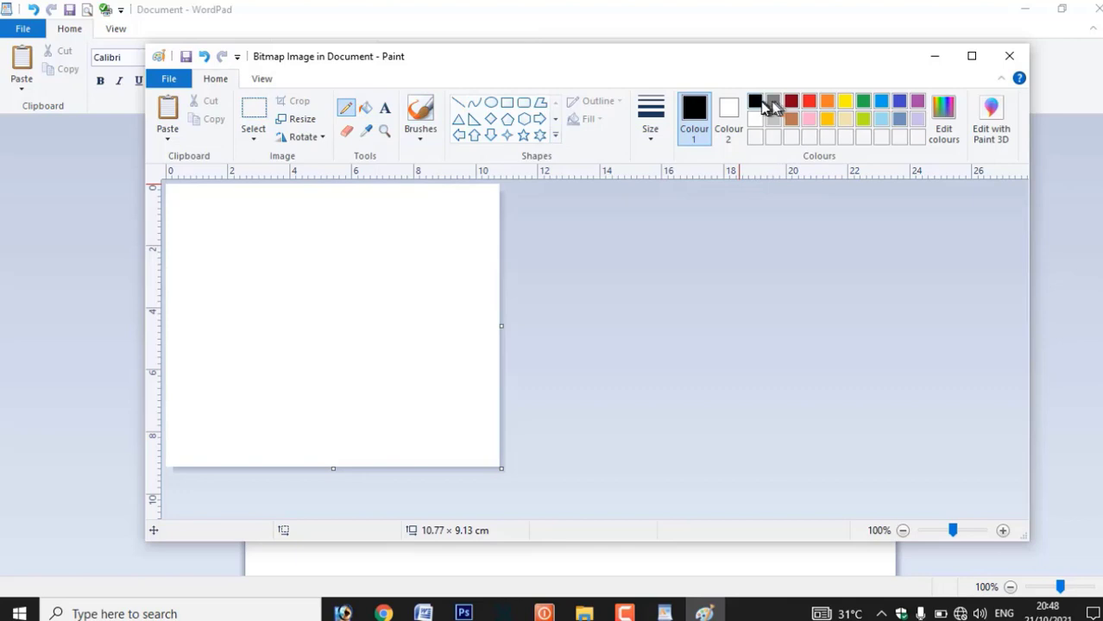
{"action": "left_click", "coordinate": [809, 102]}
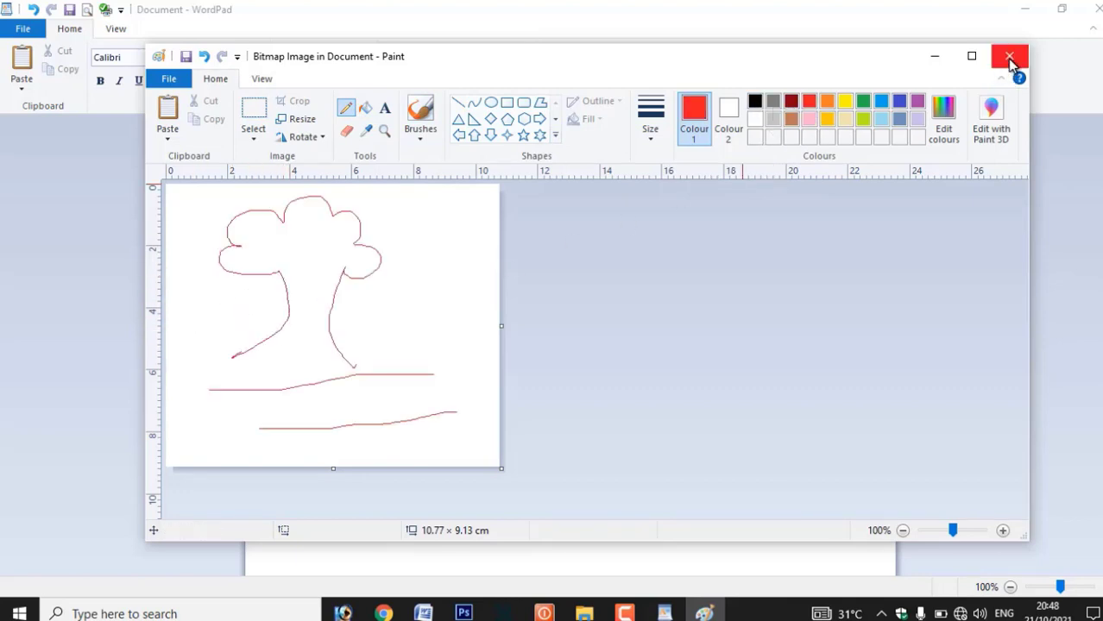
{"action": "left_click", "coordinate": [1009, 55]}
Step: Stretch the embedded tree drawing vertically, reduce its height slightly, and deselect it
{"action": "left_click", "coordinate": [490, 302]}
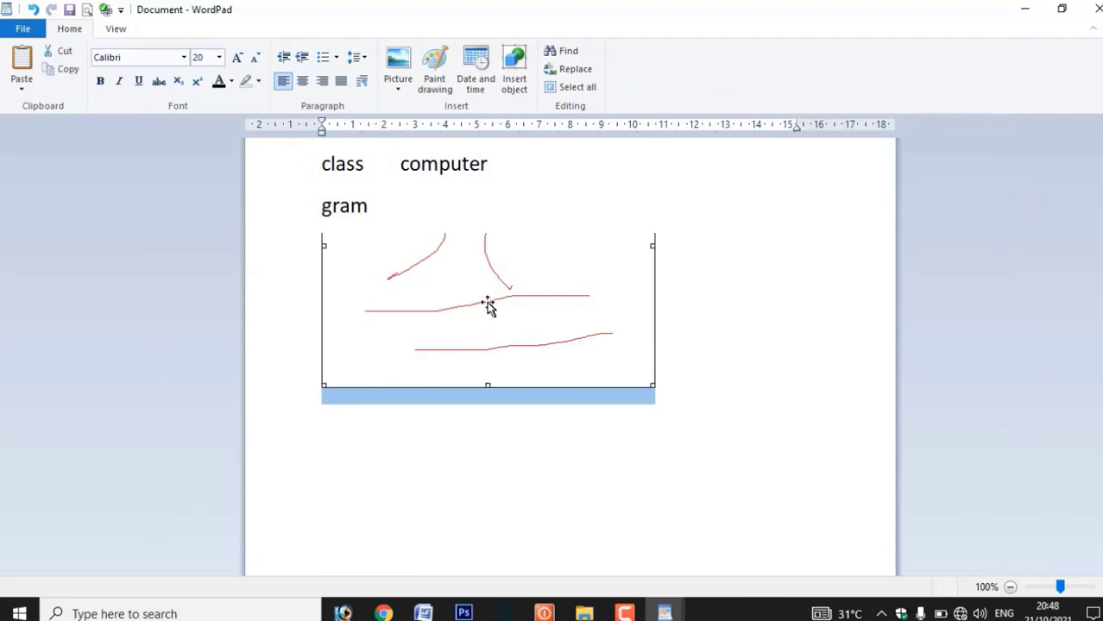
{"action": "left_click_drag", "start_coordinate": [489, 385], "coordinate": [501, 501]}
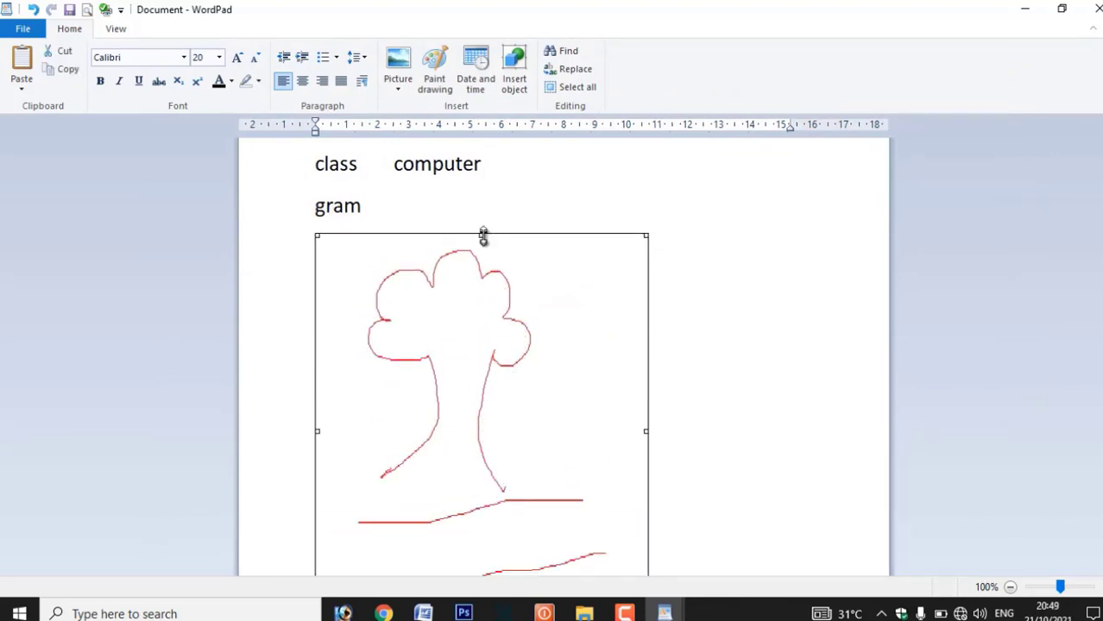
{"action": "left_click_drag", "start_coordinate": [483, 235], "coordinate": [484, 242]}
{"action": "left_click", "coordinate": [654, 323]}
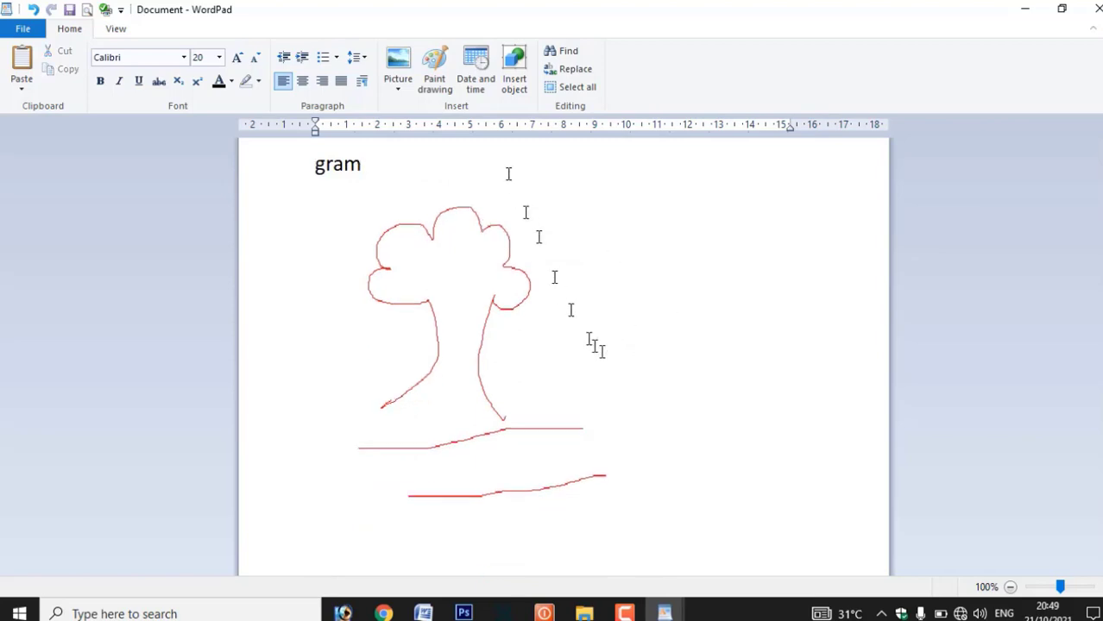
Step: Insert the date as "Thursday, 21 October 2021" below the tree drawing
{"action": "left_click", "coordinate": [478, 78]}
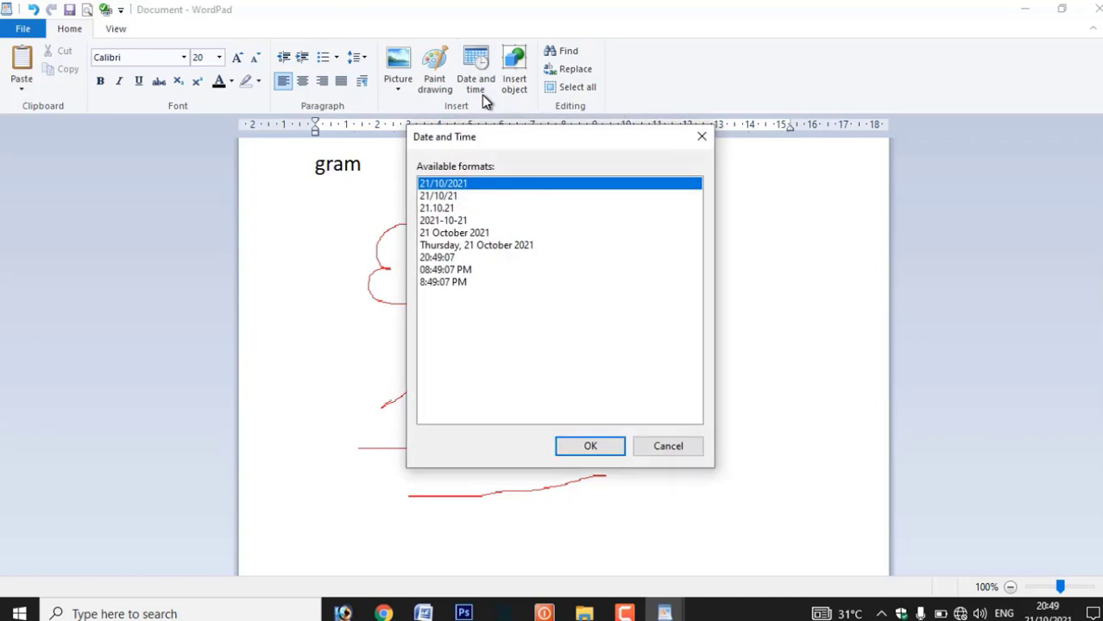
{"action": "left_click", "coordinate": [447, 246]}
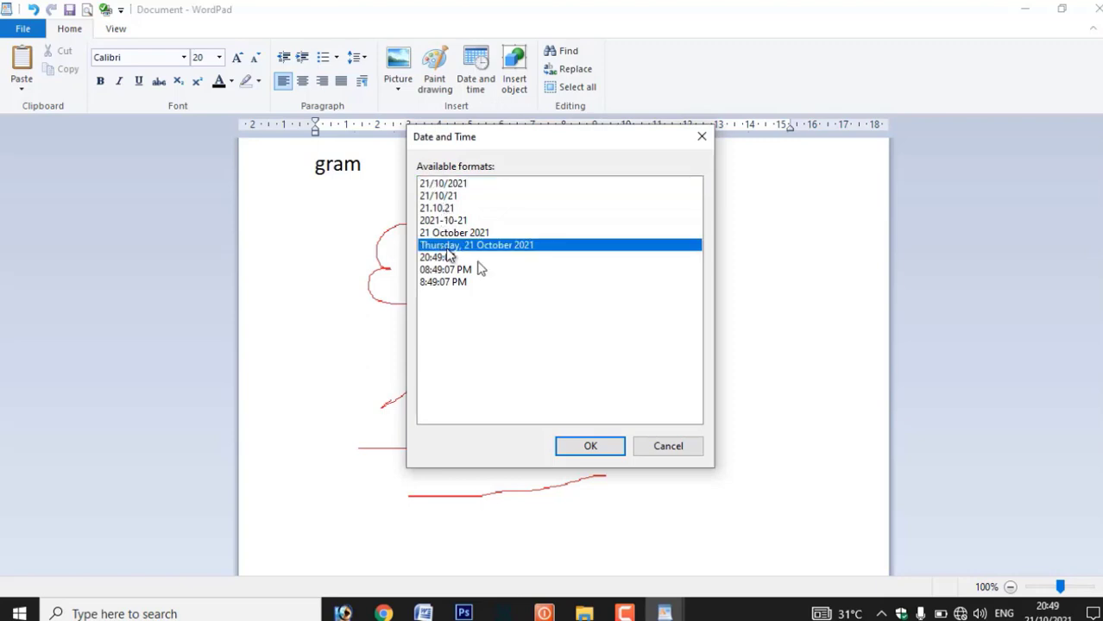
{"action": "left_click", "coordinate": [590, 446]}
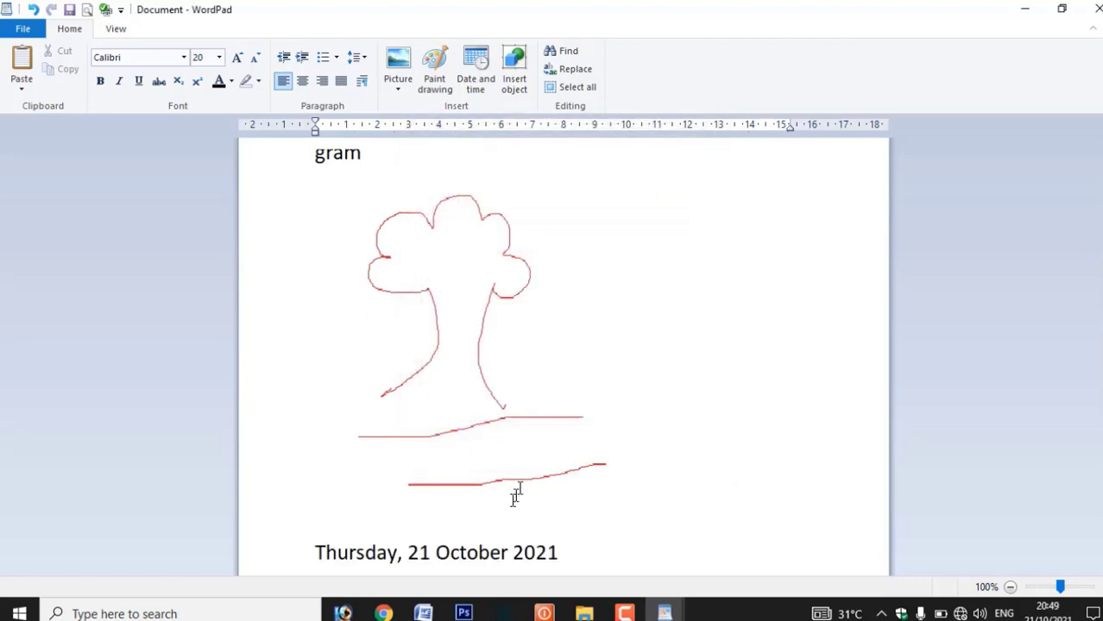
{"action": "scroll", "coordinate": [526, 486], "scroll_direction": "down", "scroll_amount": 1}
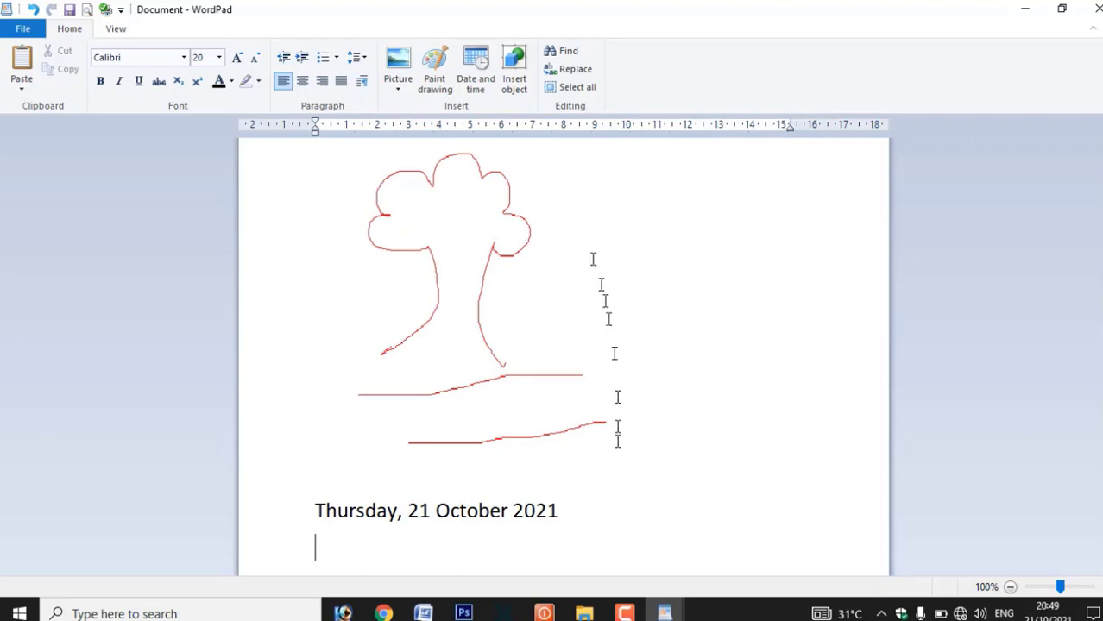
Step: Insert a new Microsoft Office Excel Worksheet object with the headers sno., stu.name, f.name and course in cells E3 to H3
{"action": "left_click", "coordinate": [516, 90]}
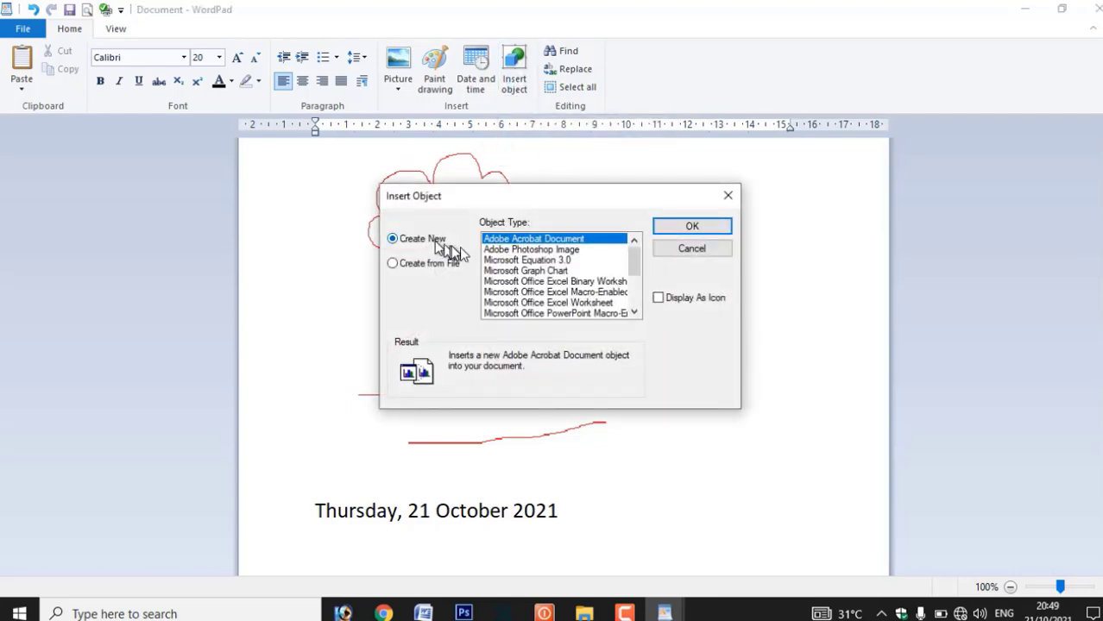
{"action": "left_click", "coordinate": [568, 304]}
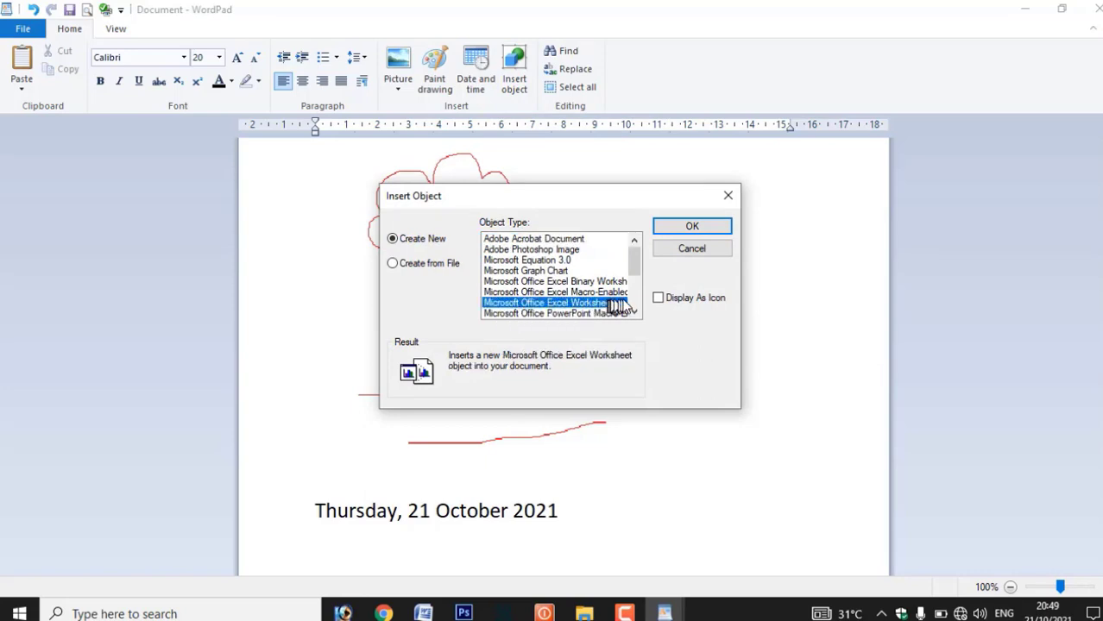
{"action": "left_click", "coordinate": [691, 226]}
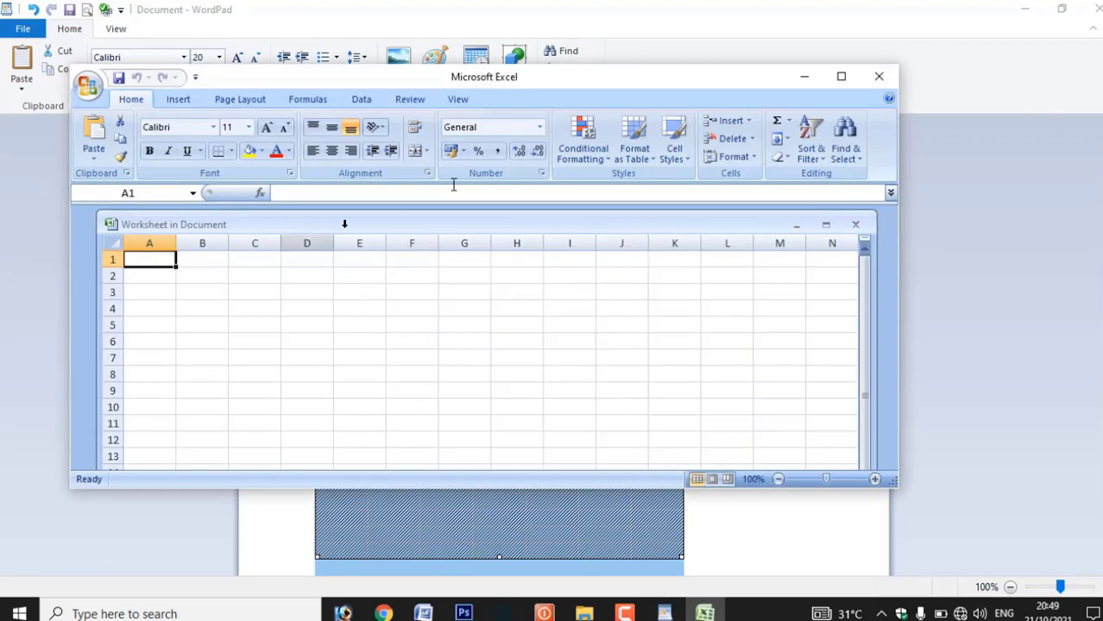
{"action": "left_click", "coordinate": [368, 293]}
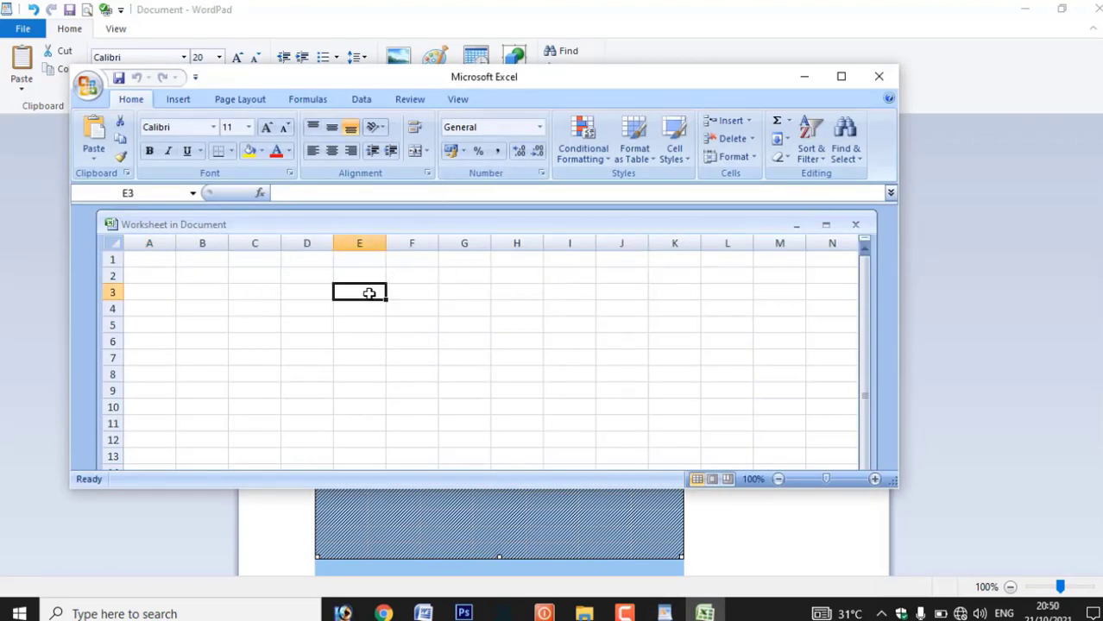
{"action": "type", "text": "s"}
{"action": "key", "text": "Tab"}
{"action": "type", "text": "stu"}
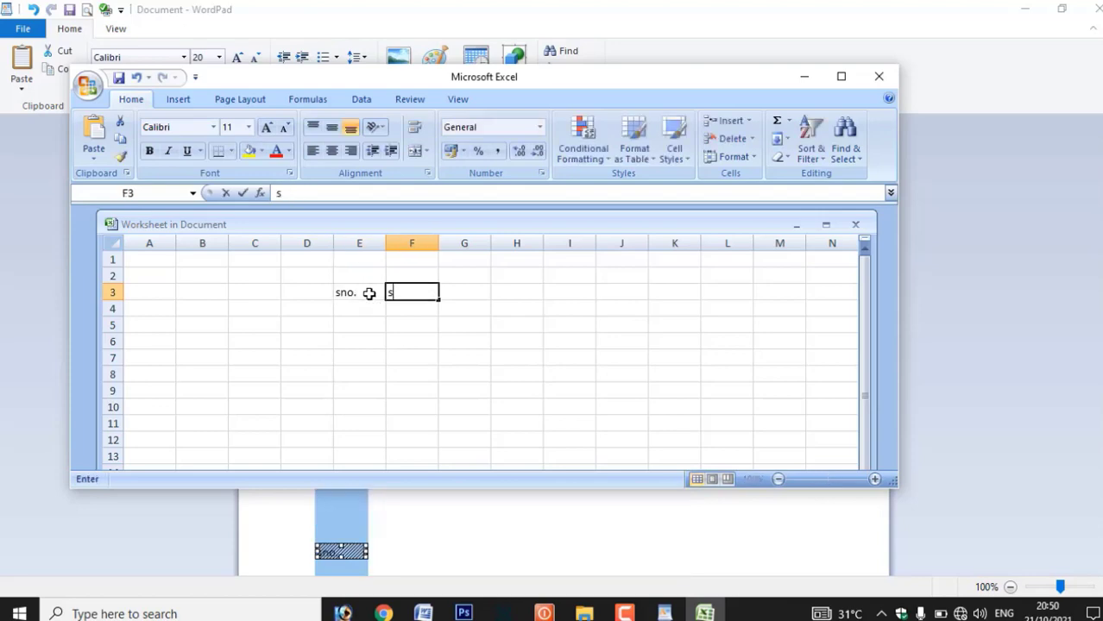
{"action": "type", "text": ".nae"}
Step: Apply all borders to cells E3:H9 of the embedded worksheet, and close Excel to return to the WordPad document
{"action": "left_click_drag", "start_coordinate": [346, 294], "coordinate": [511, 381]}
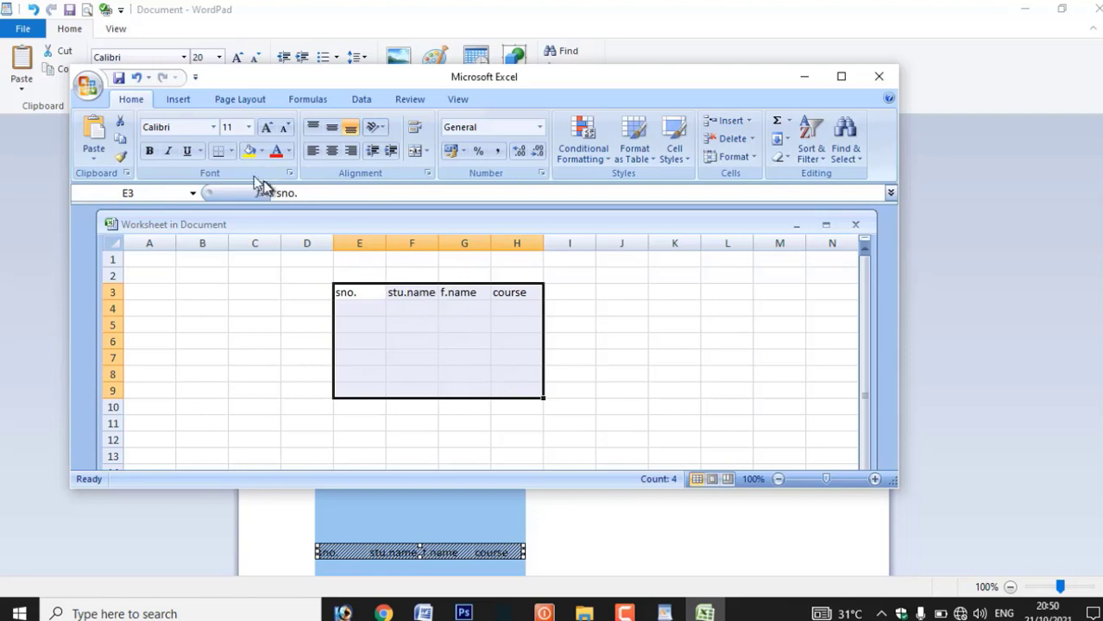
{"action": "left_click", "coordinate": [231, 151]}
{"action": "left_click", "coordinate": [253, 285]}
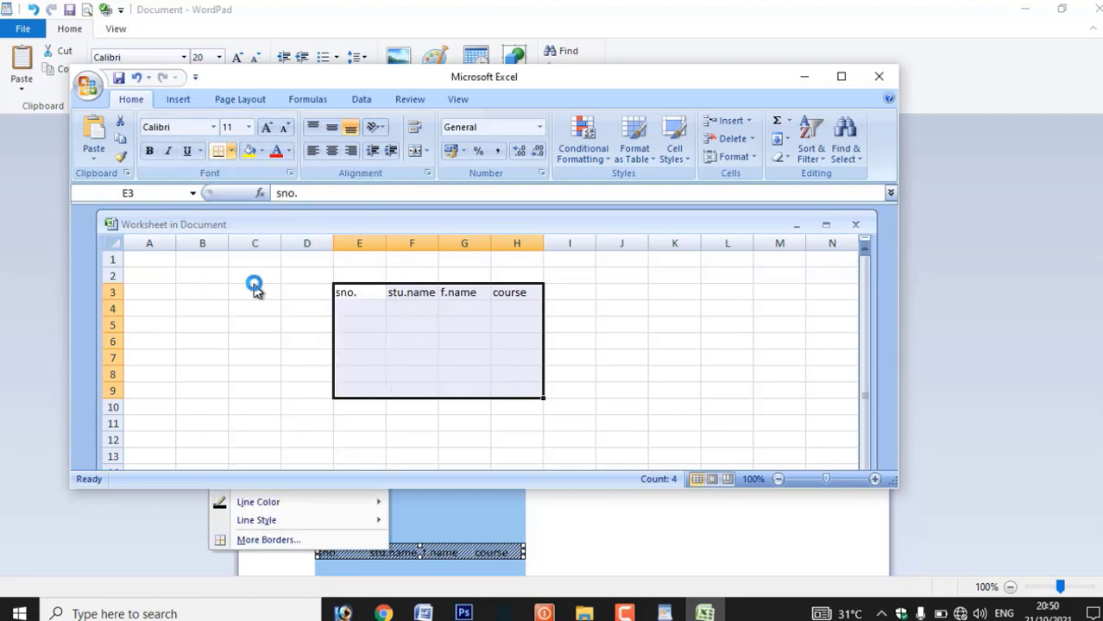
{"action": "left_click", "coordinate": [880, 77]}
{"action": "left_click", "coordinate": [634, 458]}
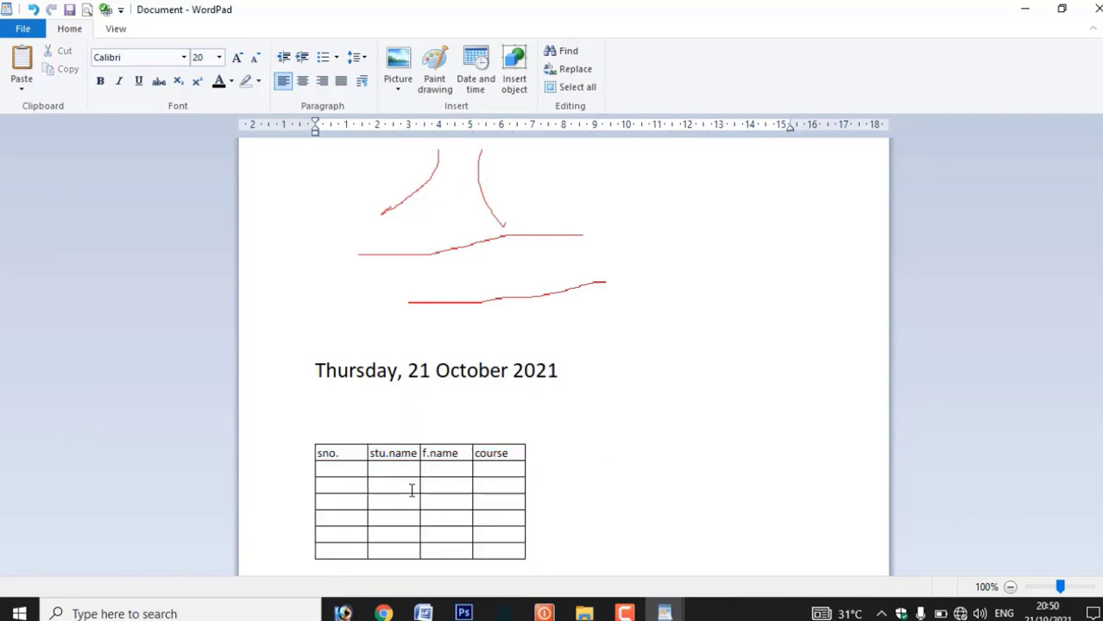
Step: Find the word "computer" in the document, and close the Find dialog
{"action": "scroll", "coordinate": [477, 284], "scroll_direction": "up", "scroll_amount": 5}
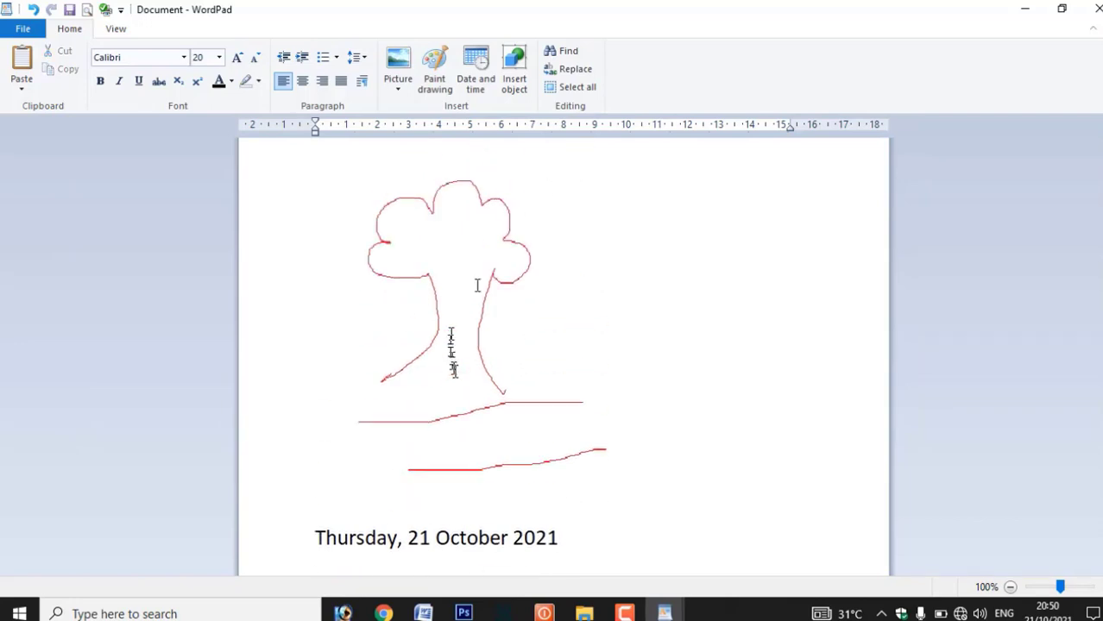
{"action": "left_click", "coordinate": [568, 53]}
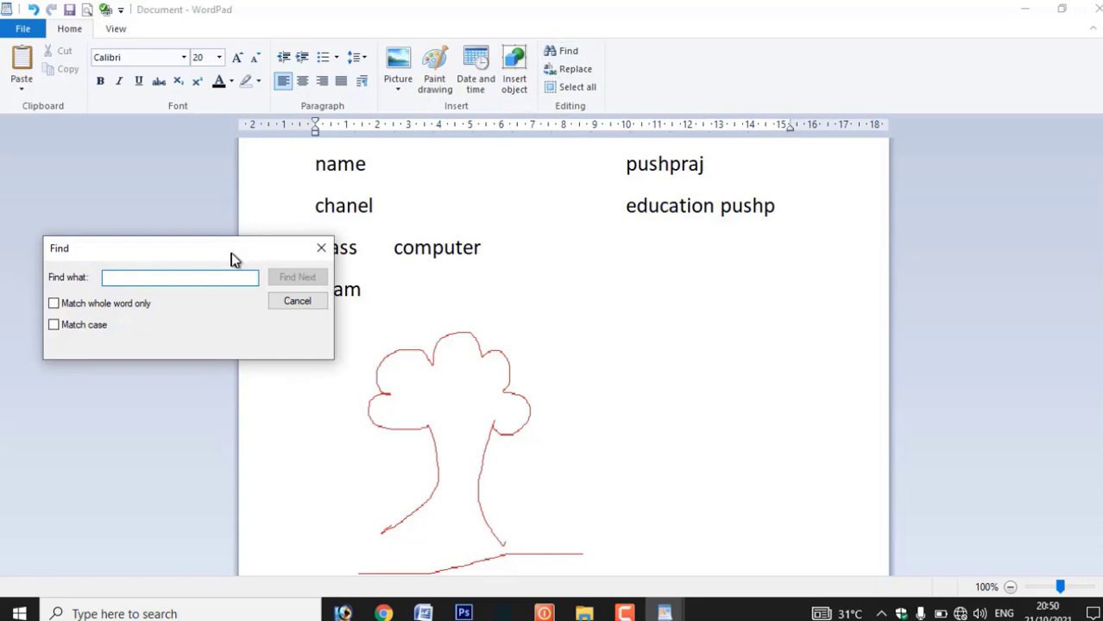
{"action": "left_click_drag", "start_coordinate": [231, 253], "coordinate": [746, 277]}
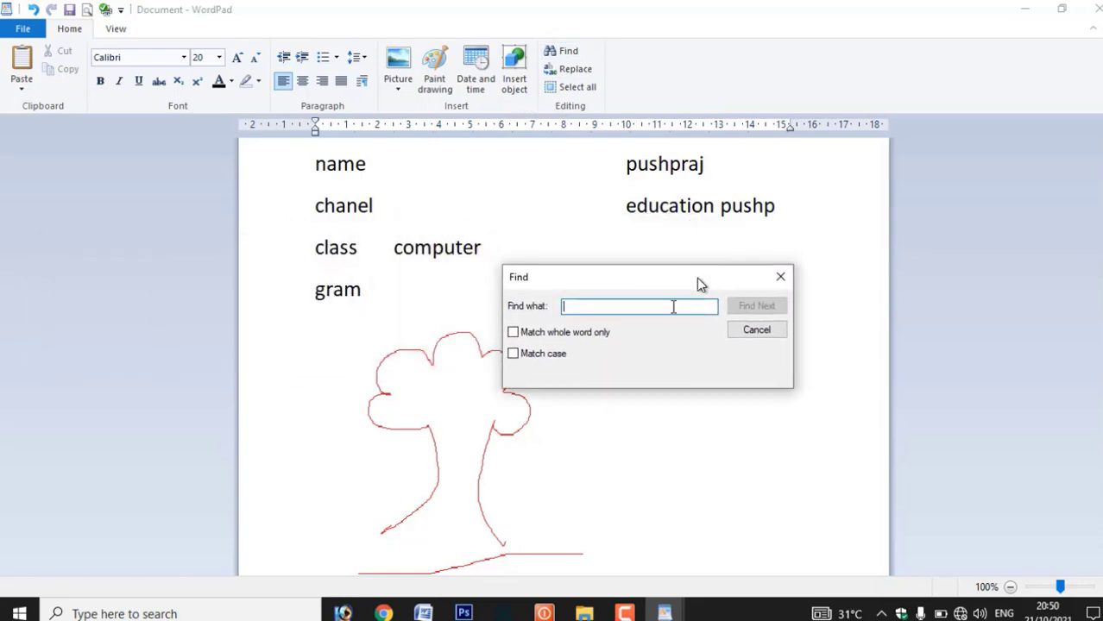
{"action": "type", "text": "computer"}
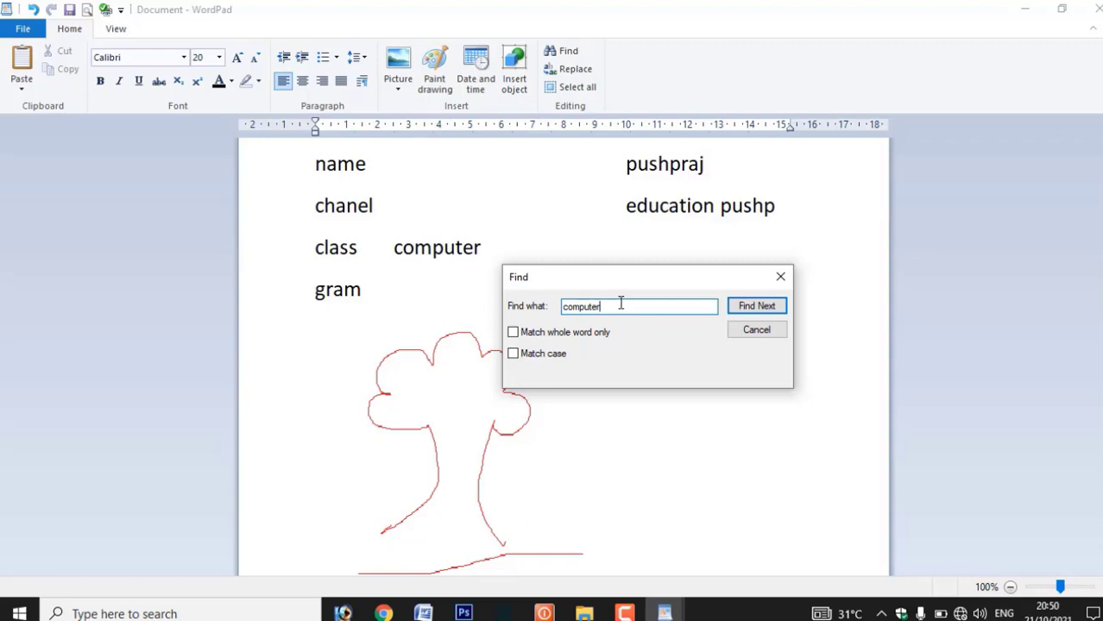
{"action": "left_click", "coordinate": [748, 307]}
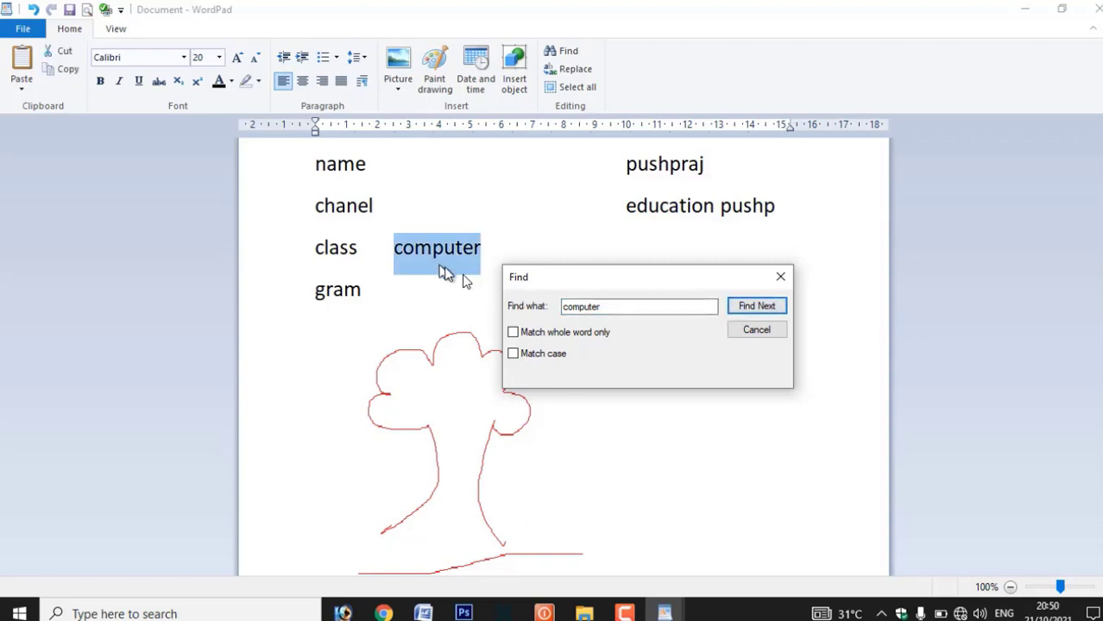
{"action": "left_click", "coordinate": [780, 276]}
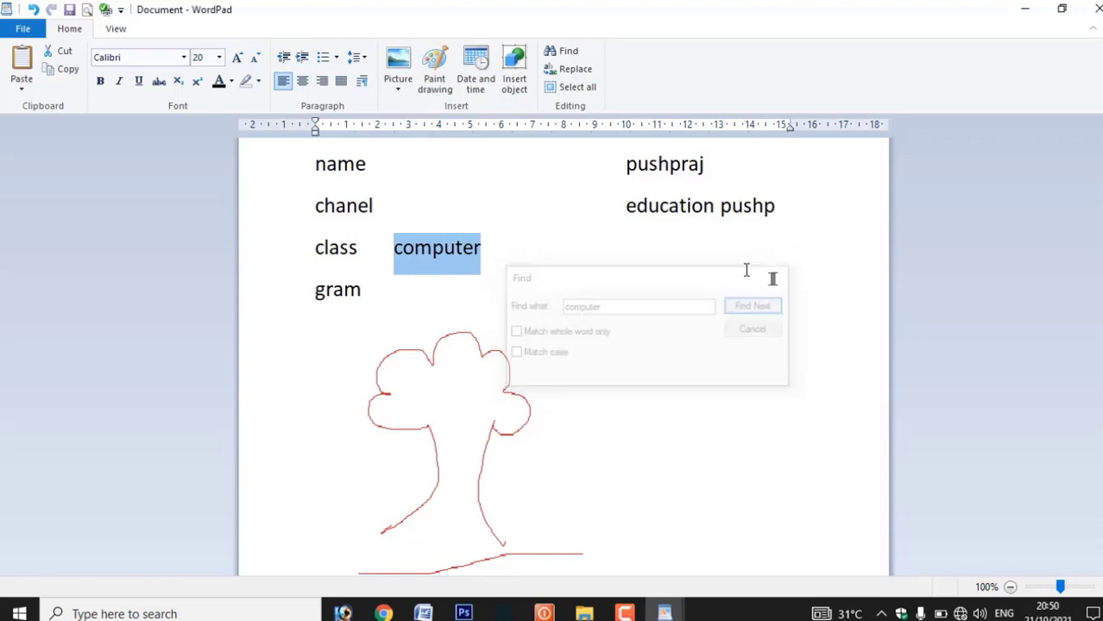
Step: Replace "computer" with "technology" on the class line, and select the whole document
{"action": "left_click", "coordinate": [572, 69]}
{"action": "left_click_drag", "start_coordinate": [241, 216], "coordinate": [772, 212]}
{"action": "left_click", "coordinate": [686, 257]}
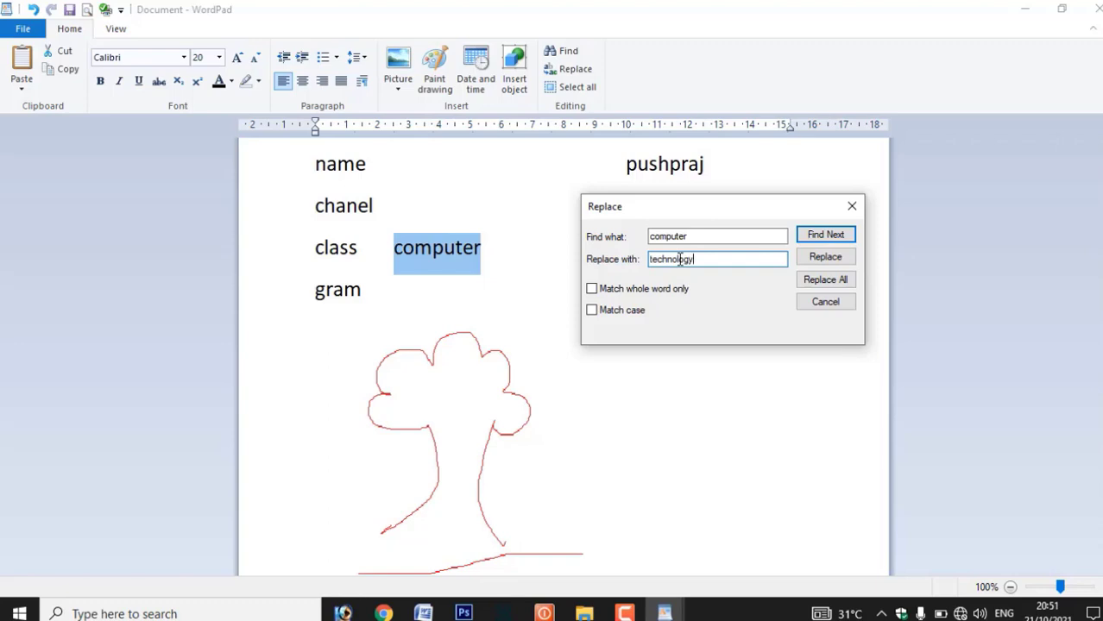
{"action": "left_click", "coordinate": [826, 257]}
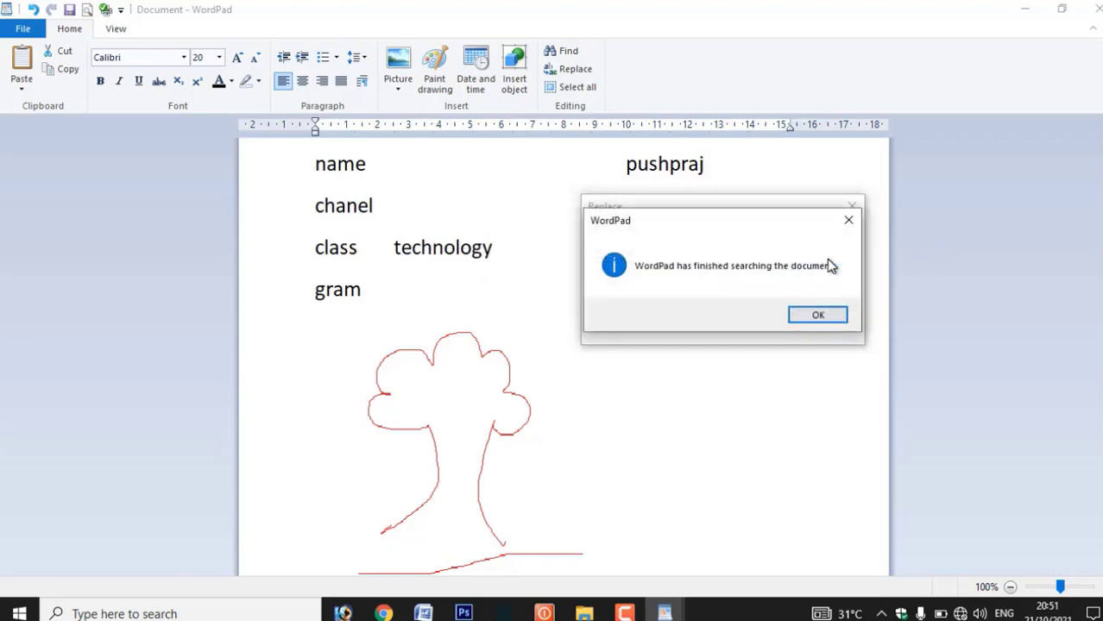
{"action": "left_click", "coordinate": [811, 316]}
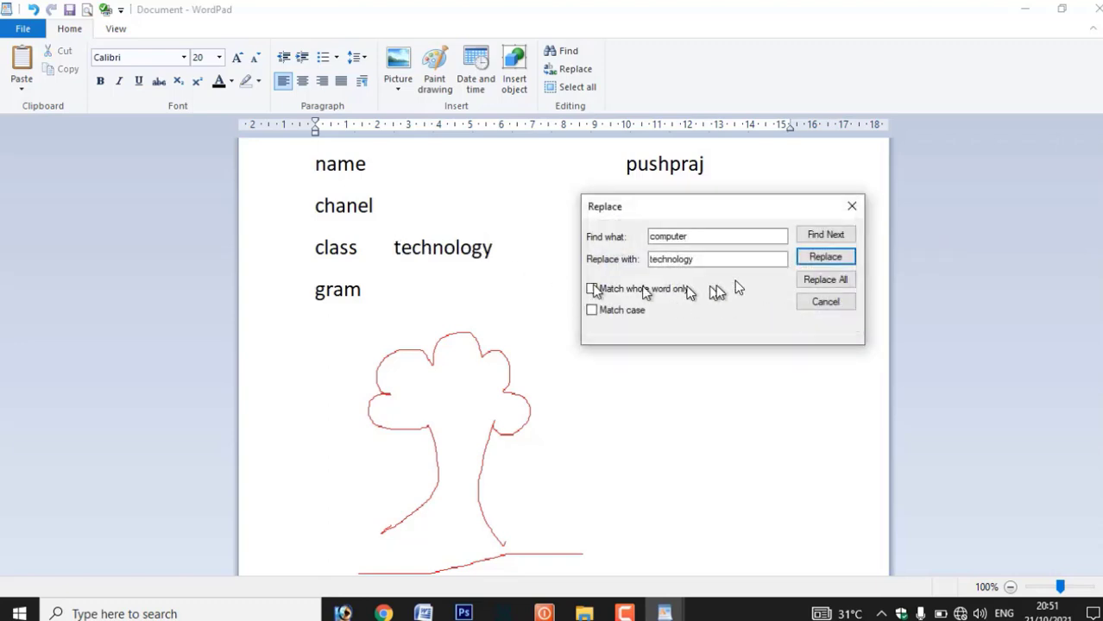
{"action": "left_click", "coordinate": [850, 208]}
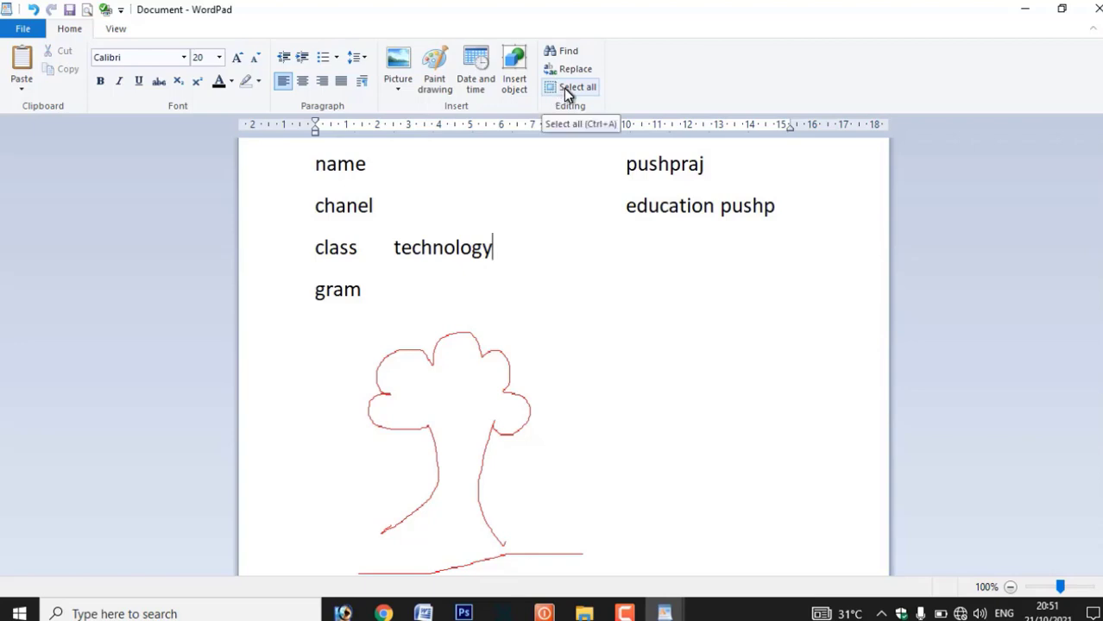
{"action": "left_click", "coordinate": [567, 88]}
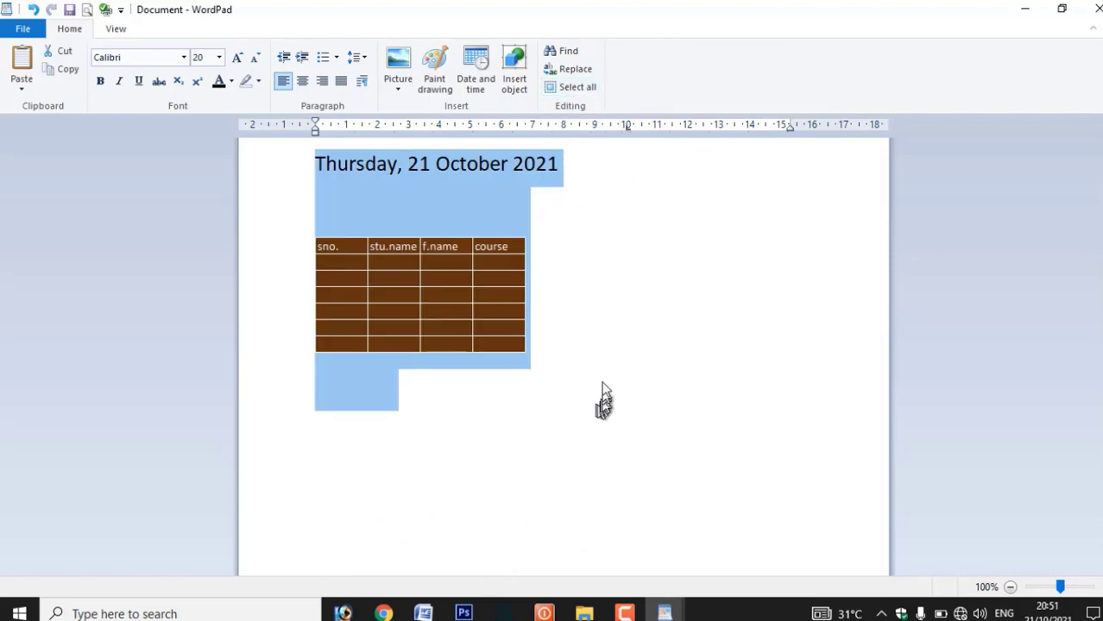
Step: Zoom in on the document several levels, zoom back out to 120%, and reset the zoom to 100%
{"action": "left_click", "coordinate": [121, 29]}
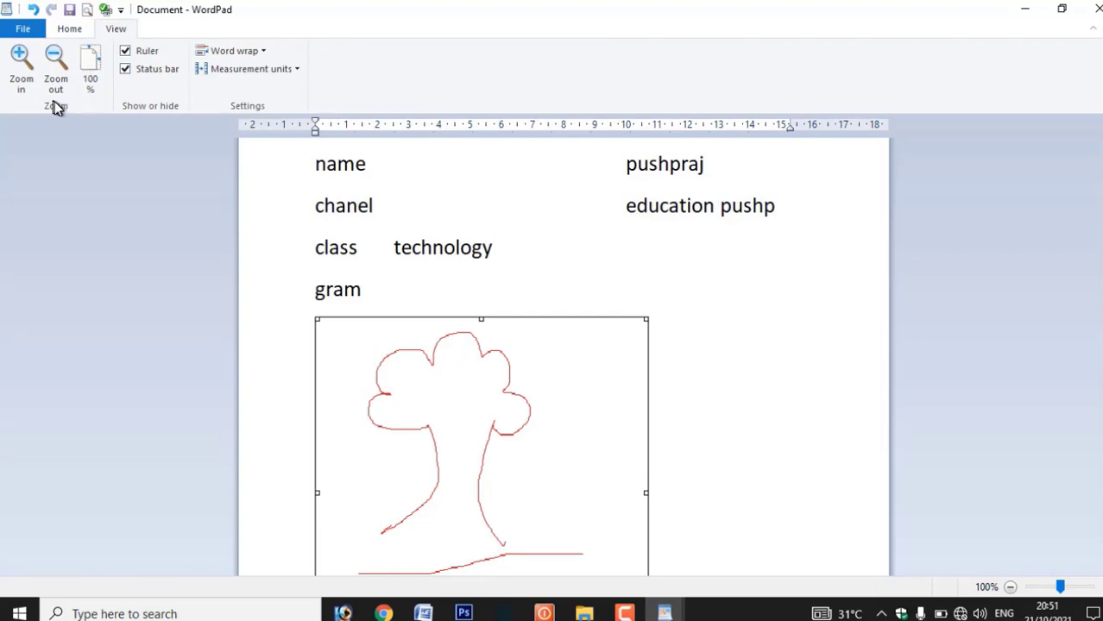
{"action": "left_click", "coordinate": [24, 79]}
{"action": "left_click", "coordinate": [23, 76]}
{"action": "left_click", "coordinate": [23, 76]}
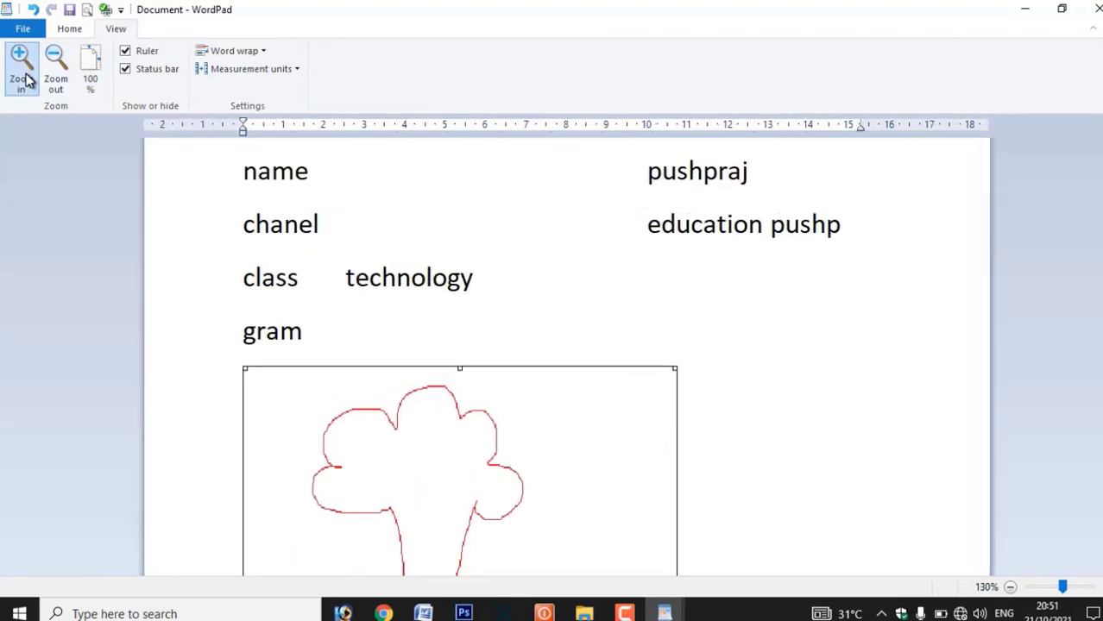
{"action": "left_click", "coordinate": [23, 76]}
{"action": "left_click", "coordinate": [23, 76]}
{"action": "left_click", "coordinate": [24, 76]}
{"action": "left_click", "coordinate": [56, 82]}
{"action": "left_click", "coordinate": [56, 82]}
{"action": "left_click", "coordinate": [56, 82]}
{"action": "left_click", "coordinate": [56, 82]}
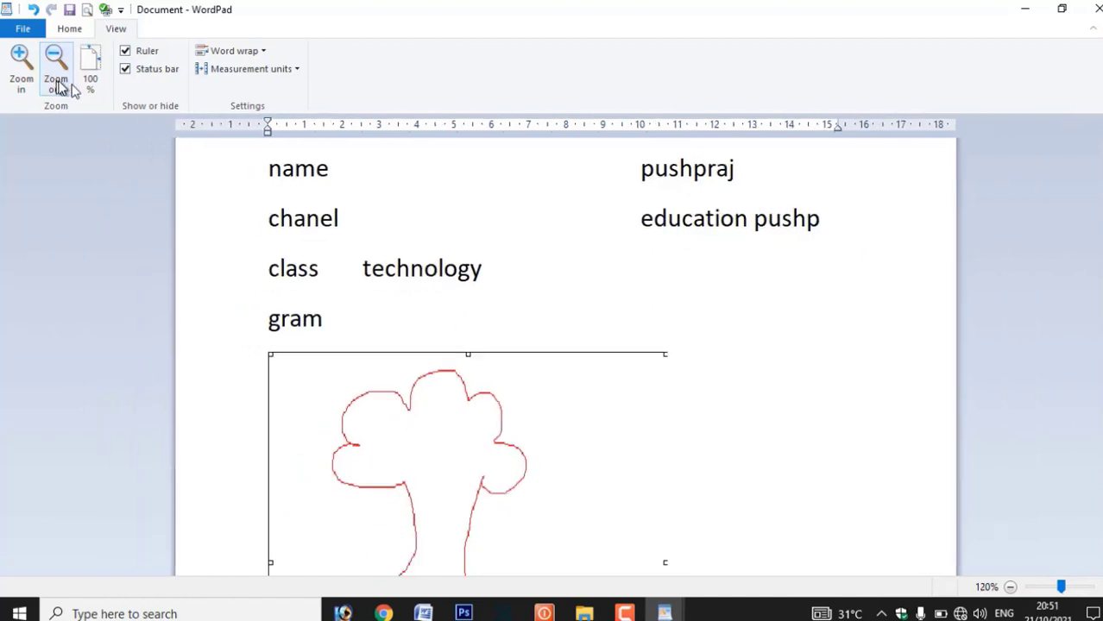
{"action": "left_click", "coordinate": [92, 79]}
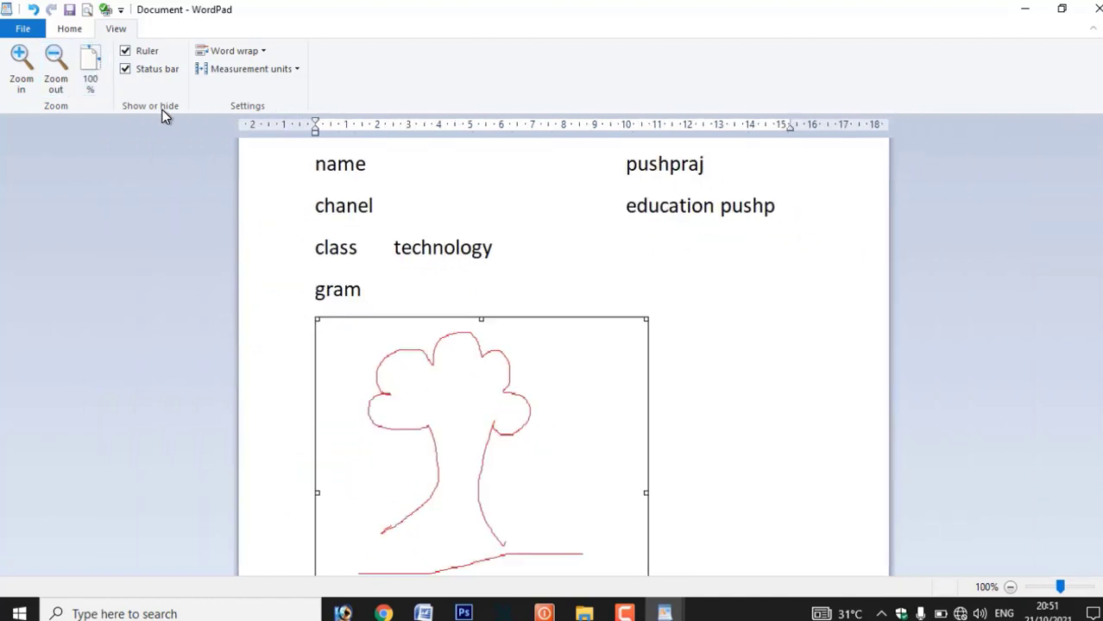
Step: Hide and show the ruler once and the status bar twice, leaving both displayed
{"action": "left_click", "coordinate": [141, 53]}
{"action": "left_click", "coordinate": [140, 54]}
{"action": "left_click", "coordinate": [129, 76]}
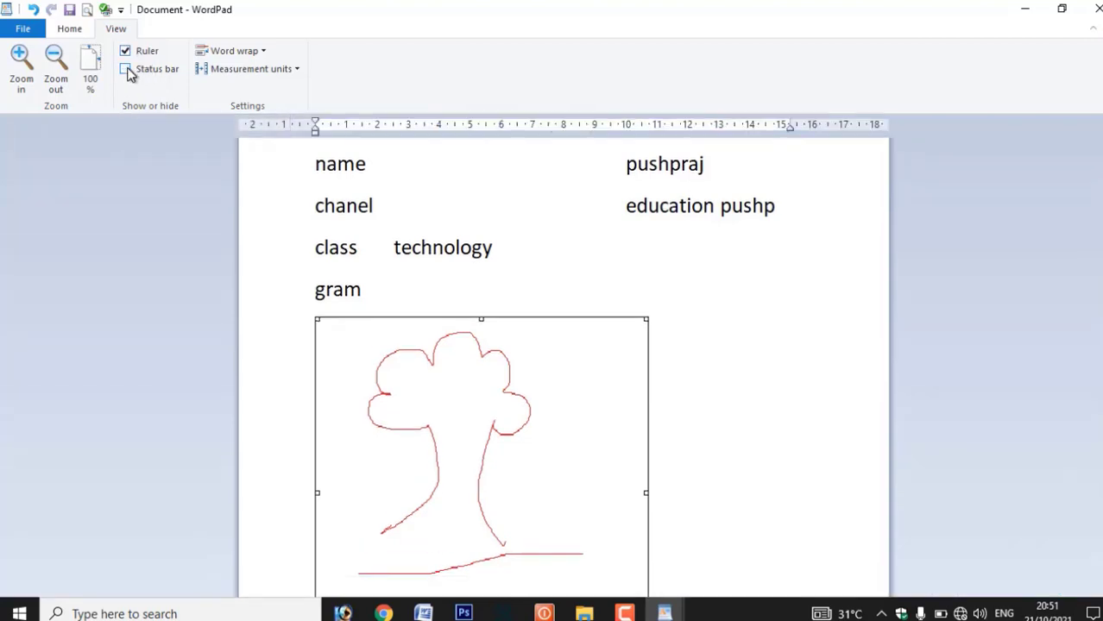
{"action": "left_click", "coordinate": [129, 74]}
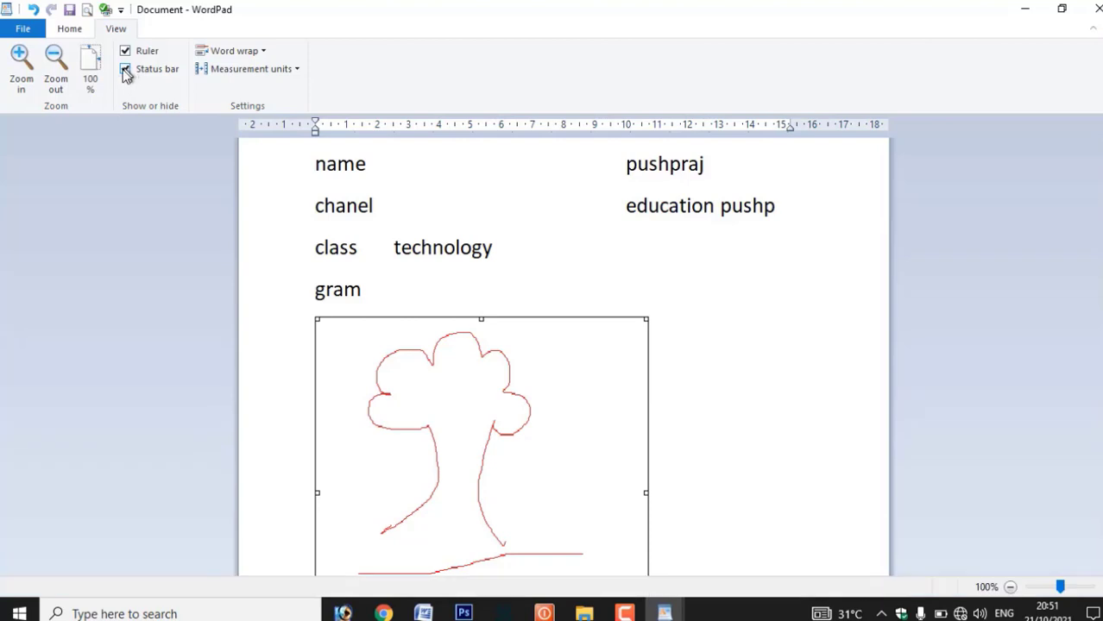
{"action": "left_click", "coordinate": [127, 76]}
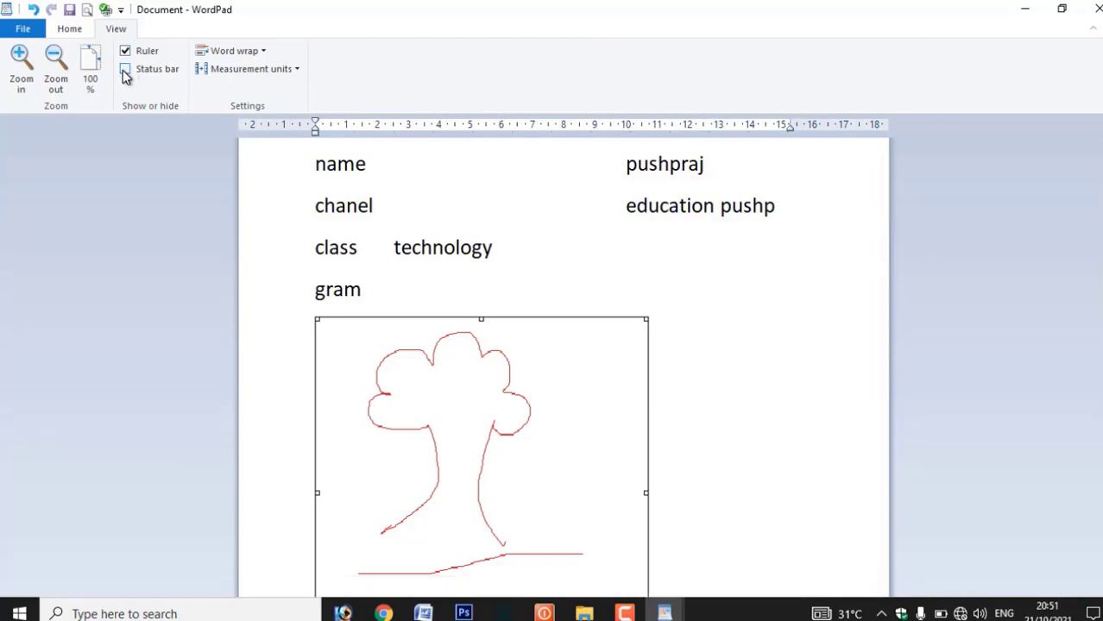
{"action": "left_click", "coordinate": [127, 74]}
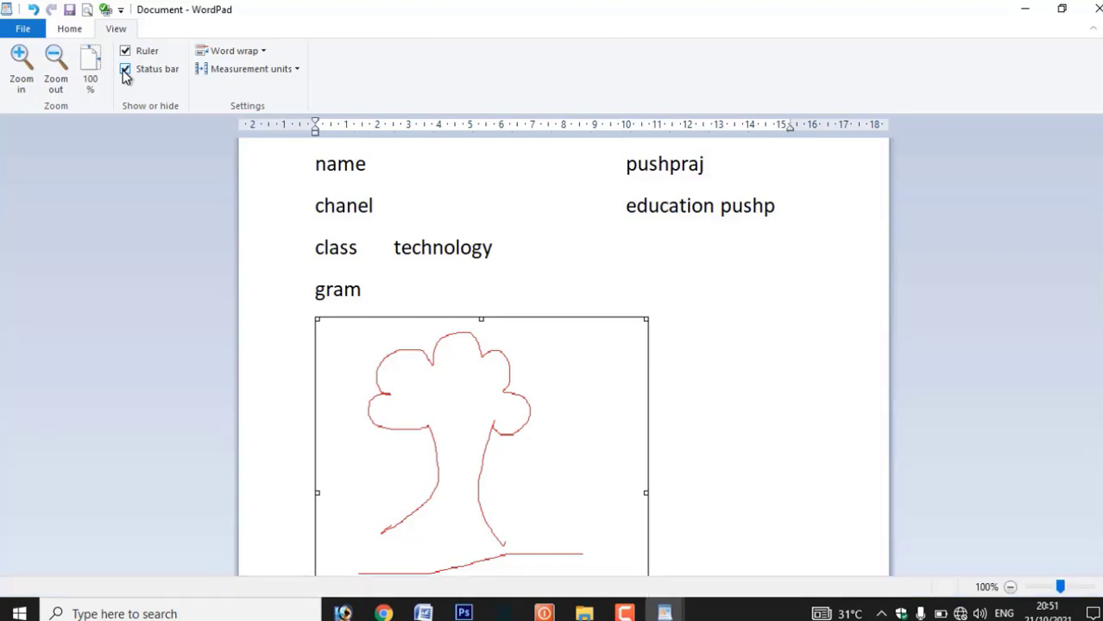
Step: Set word wrap to No wrap, and place the cursor at the end of the "name" line
{"action": "left_click", "coordinate": [263, 53]}
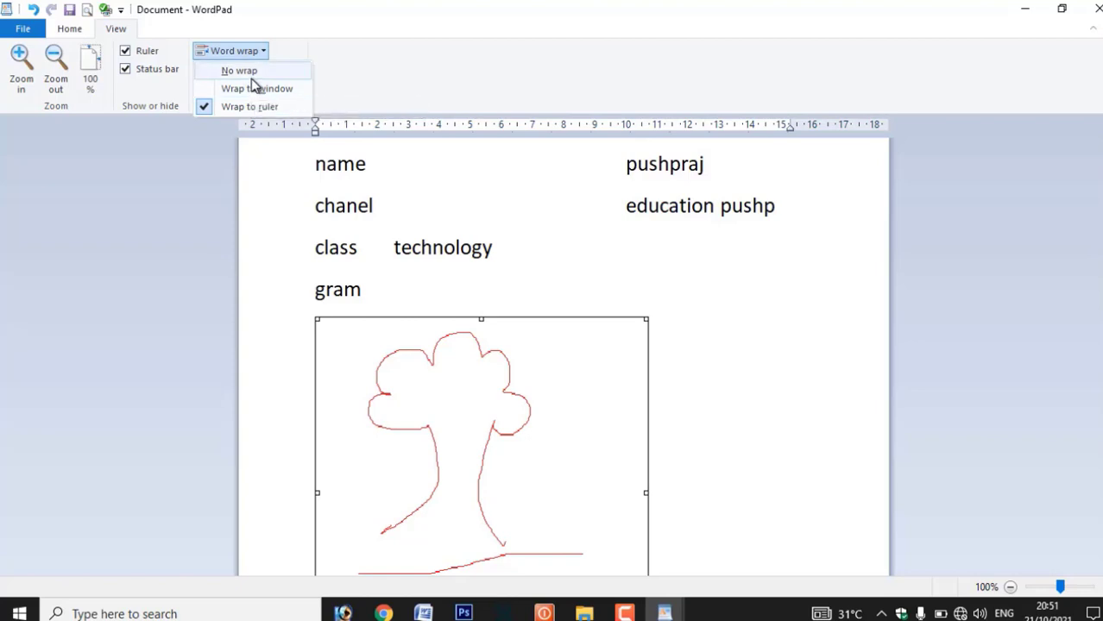
{"action": "left_click", "coordinate": [250, 74]}
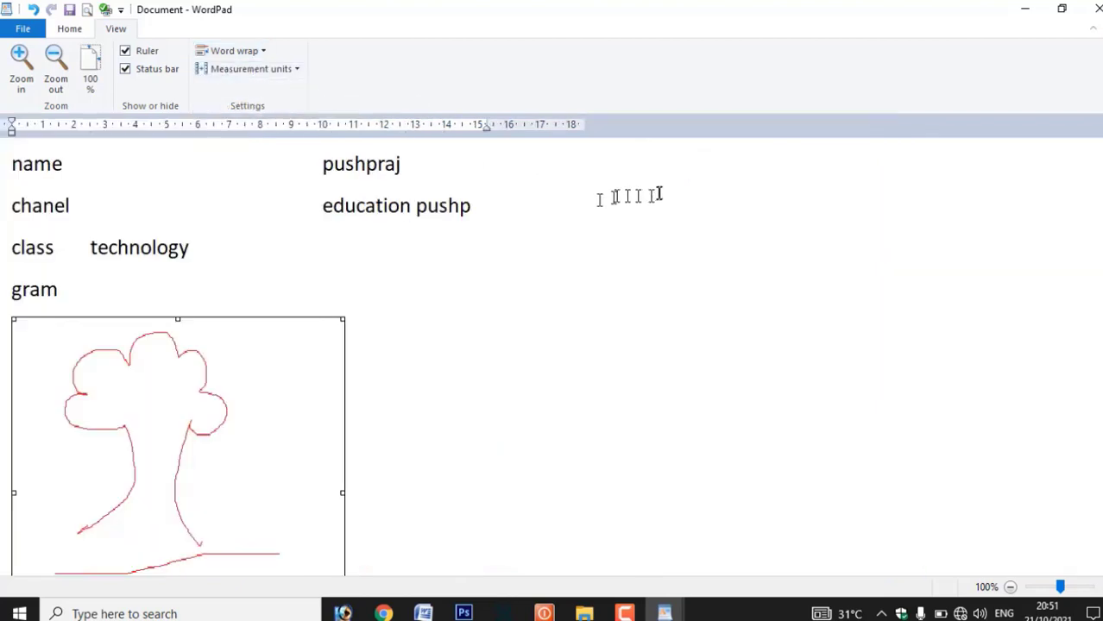
{"action": "left_click", "coordinate": [435, 164]}
Step: Set word wrap to Wrap to window, and add a long unbroken string starting "gsdfyhyhyh" at the end of the "name" line
{"action": "left_click", "coordinate": [253, 54]}
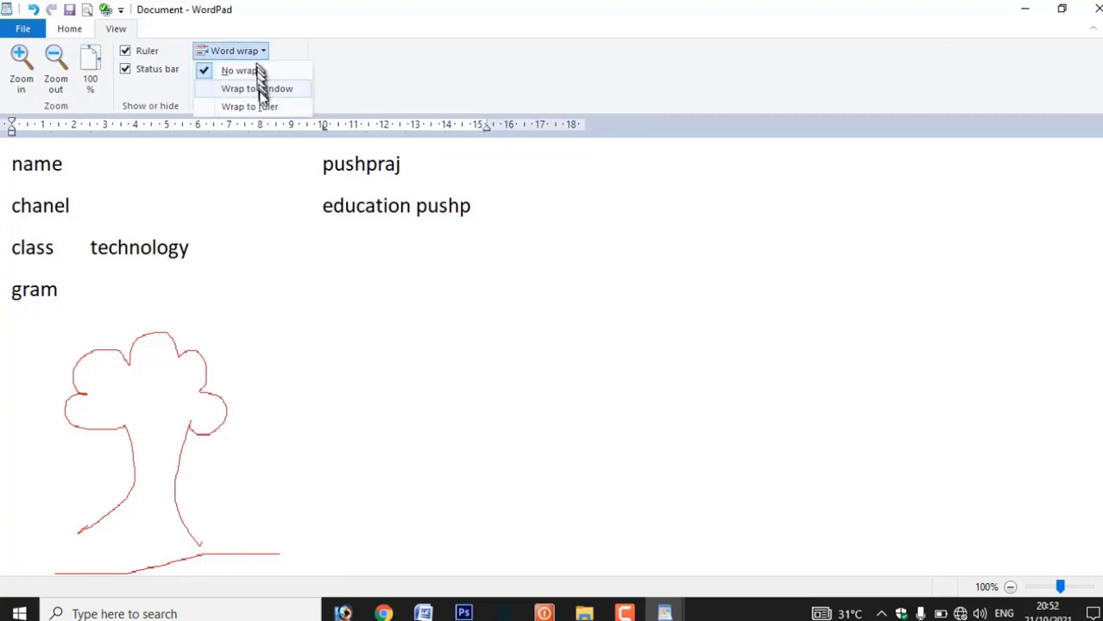
{"action": "left_click", "coordinate": [259, 91]}
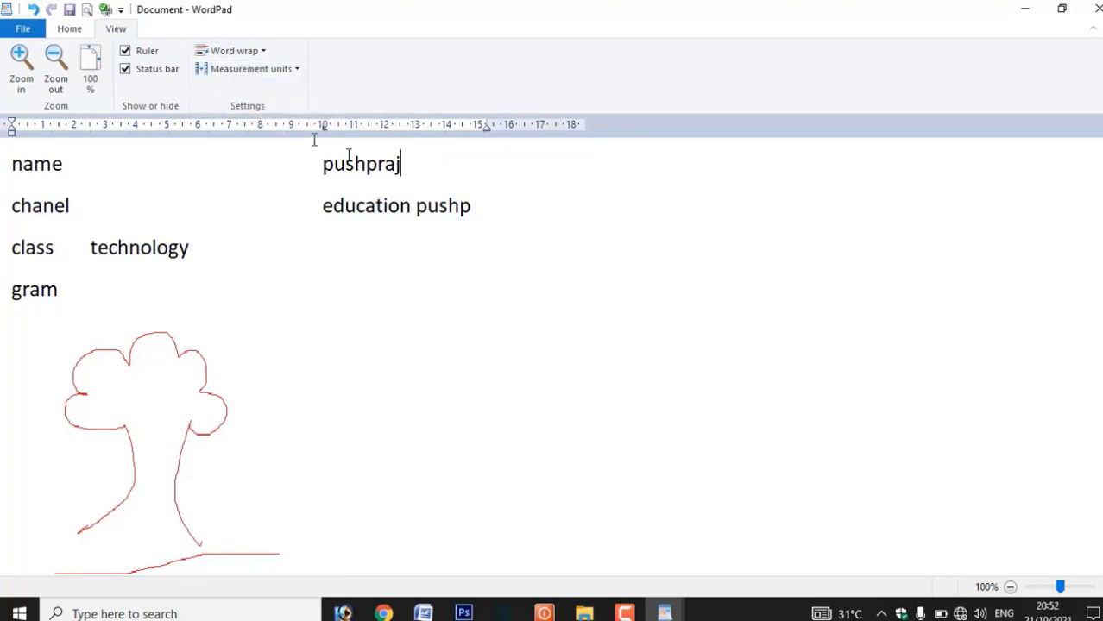
{"action": "type", "text": "gsdfyhyhyhyhyhyhyhyhyhyhyhyhyhyhyhyhyhyhyhyhyhyhyhyhyhyhyhyhyhyhyhyhyhyhyhyhyhyhyhyhyhyhyhyhyhyhyhyhyhyhyhyhyhyh"}
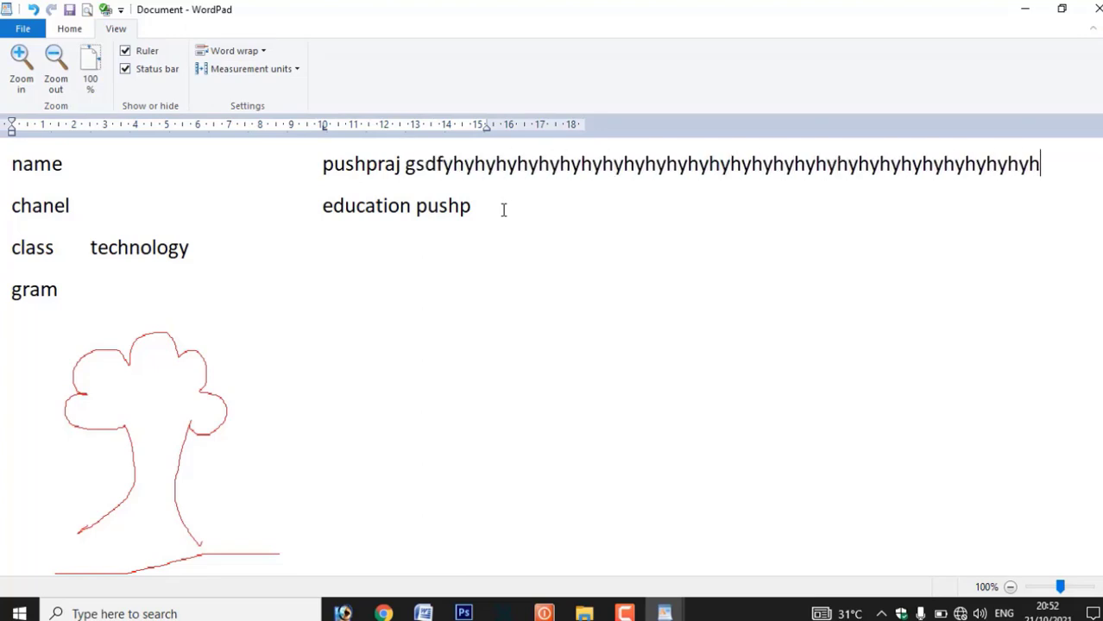
{"action": "type", "text": "yhyhyhyhyhyhyhyhyhyhyhyhyhyhyhyhyhyhyhyhyhyhyhyhyhyh"}
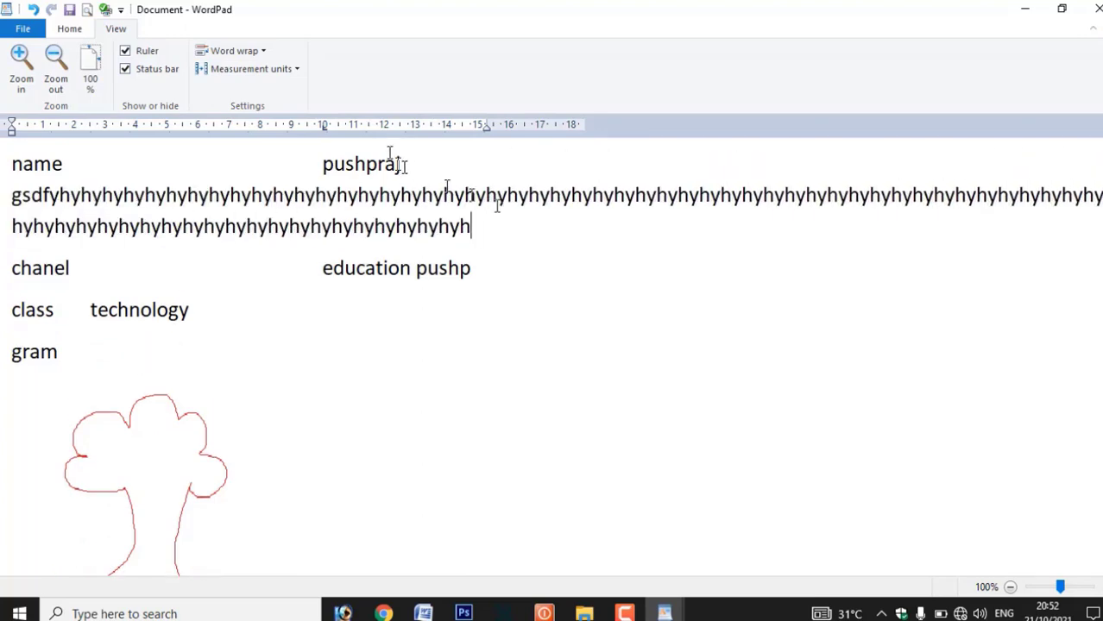
Step: Switch word wrap to No wrap, and set it back to Wrap to ruler
{"action": "left_click", "coordinate": [267, 52]}
{"action": "left_click", "coordinate": [271, 75]}
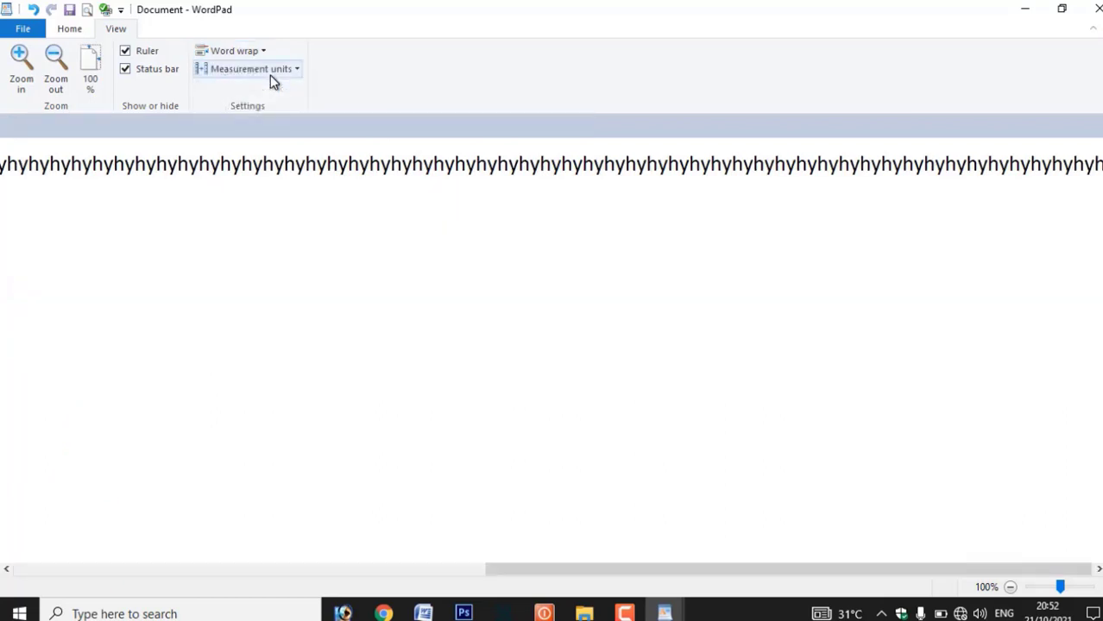
{"action": "left_click", "coordinate": [266, 51]}
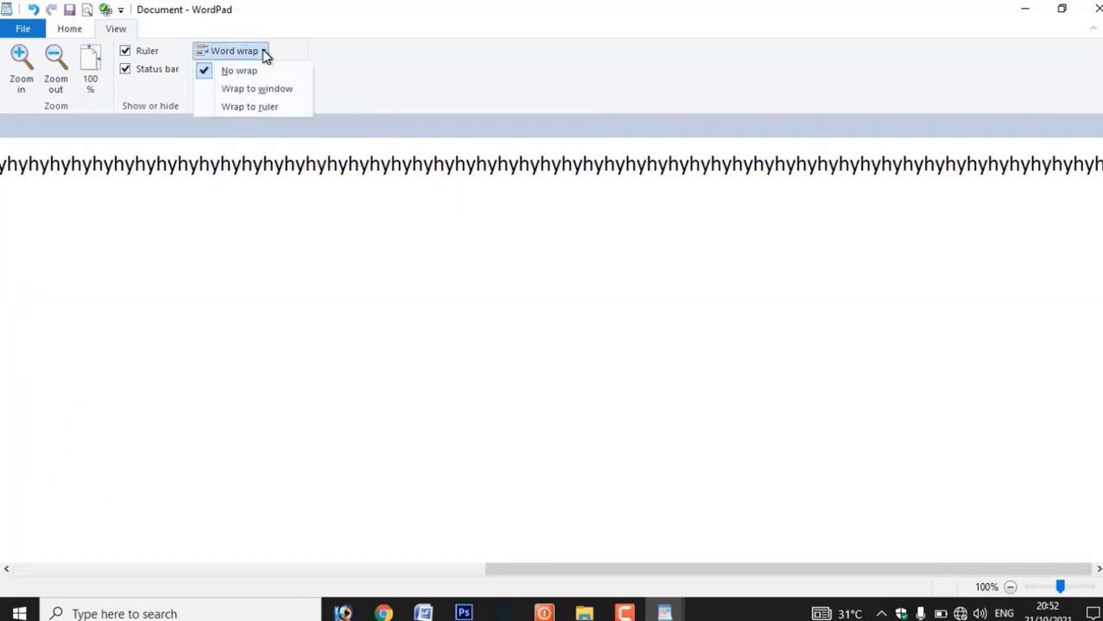
{"action": "left_click", "coordinate": [263, 107]}
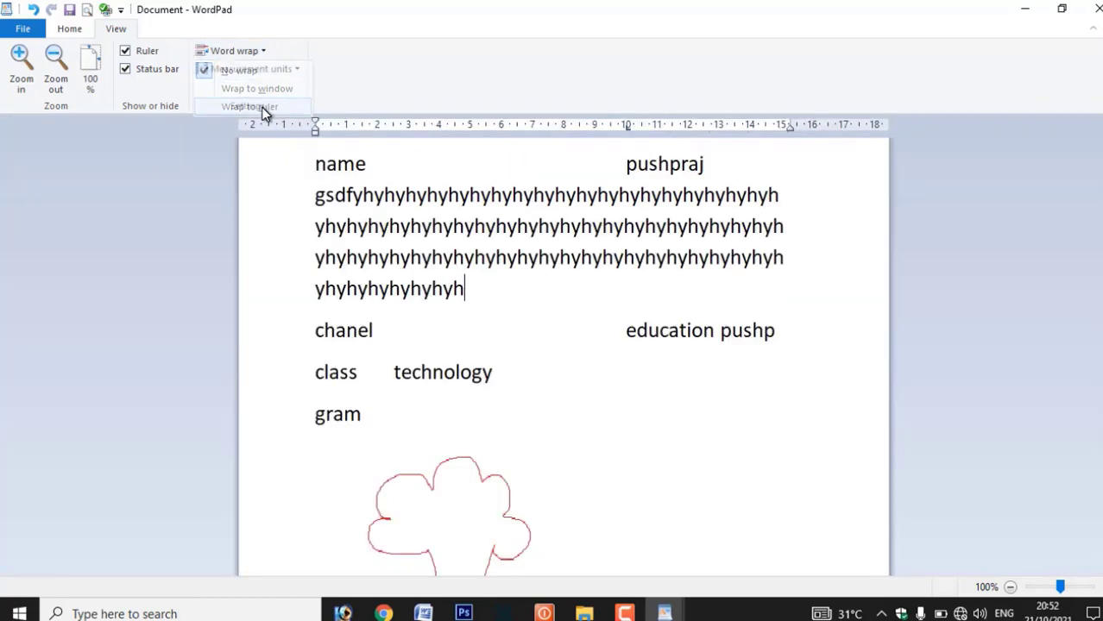